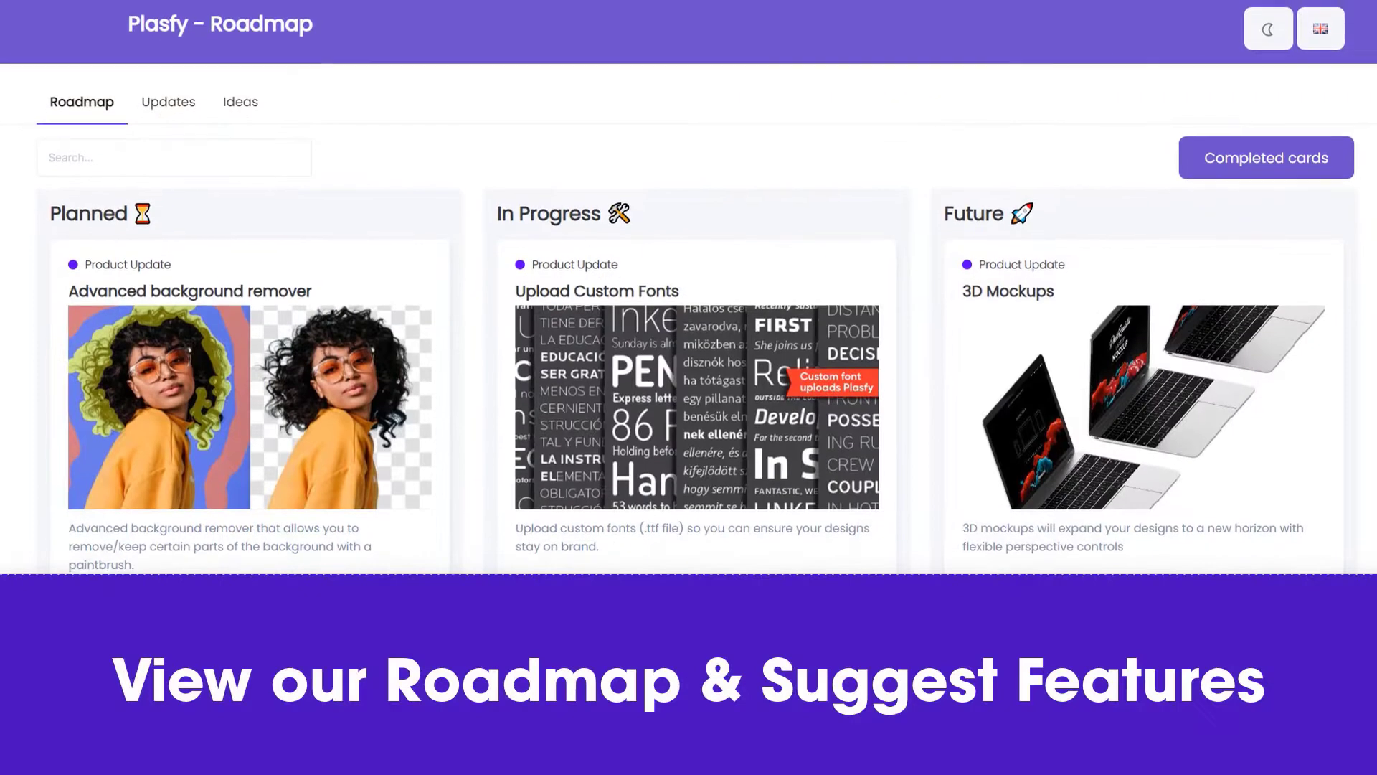
{"action": "scroll", "coordinate": [688, 287], "scroll_direction": "down", "scroll_amount": 7}
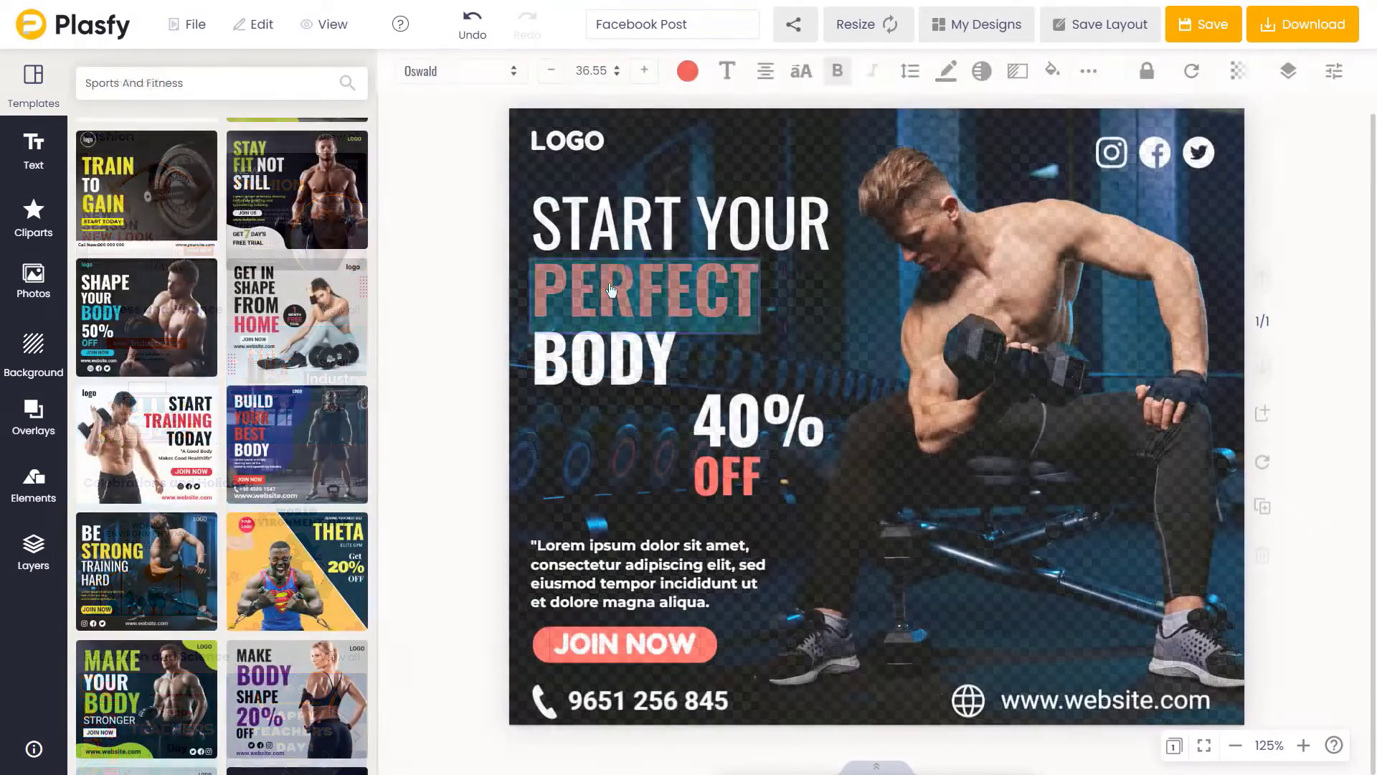
Step: Enter "TRAINING TODAY" as the headline's last two lines and move the California Fitness & Yoga logo to the design's upper-left corner
{"action": "type", "text": "TRAINING"}
{"action": "key", "text": "Return"}
{"action": "type", "text": "TODAY"}
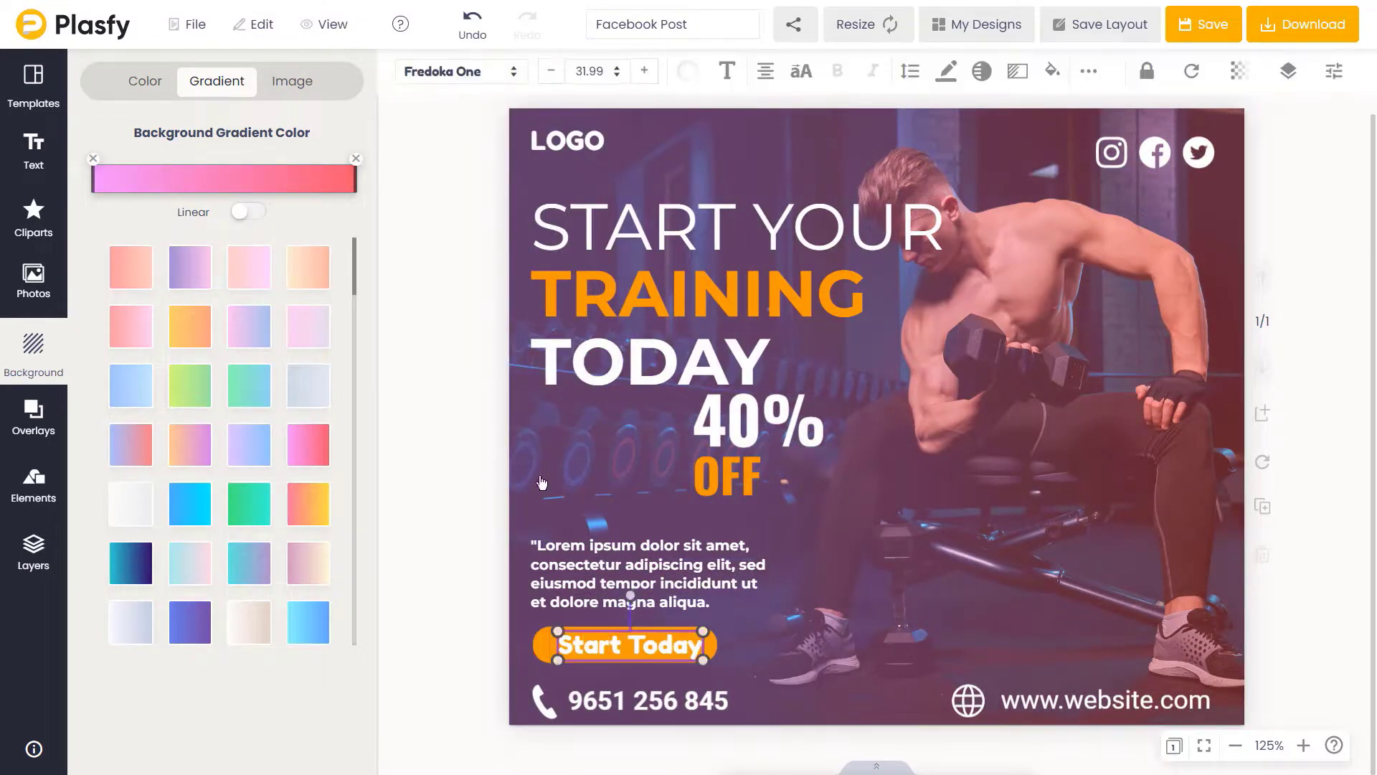
{"action": "left_click", "coordinate": [498, 267]}
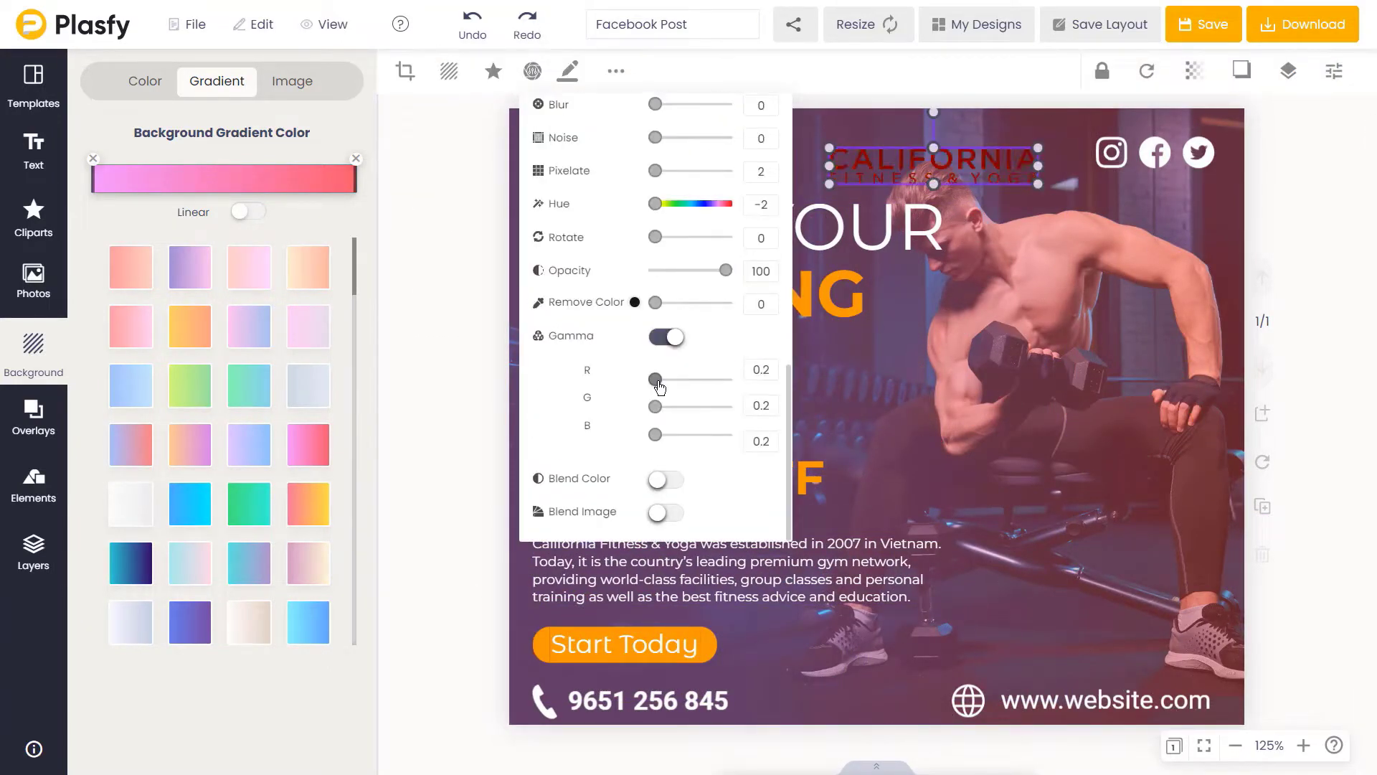
{"action": "left_click_drag", "start_coordinate": [975, 162], "coordinate": [681, 151]}
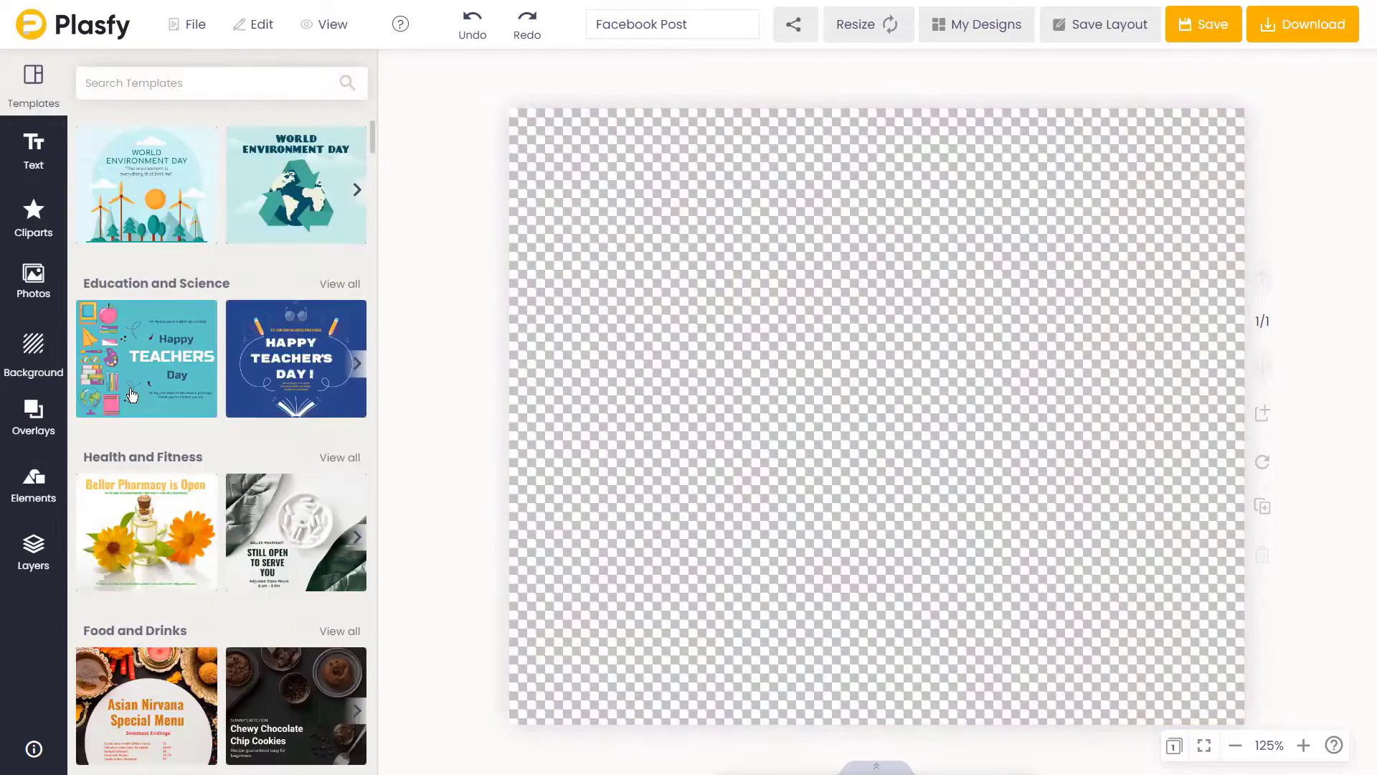
Step: Browse the Local Industries templates and apply the Garage Service & Repair one to the empty Facebook post
{"action": "scroll", "coordinate": [148, 459], "scroll_direction": "down", "scroll_amount": 3}
{"action": "scroll", "coordinate": [149, 459], "scroll_direction": "down", "scroll_amount": 3}
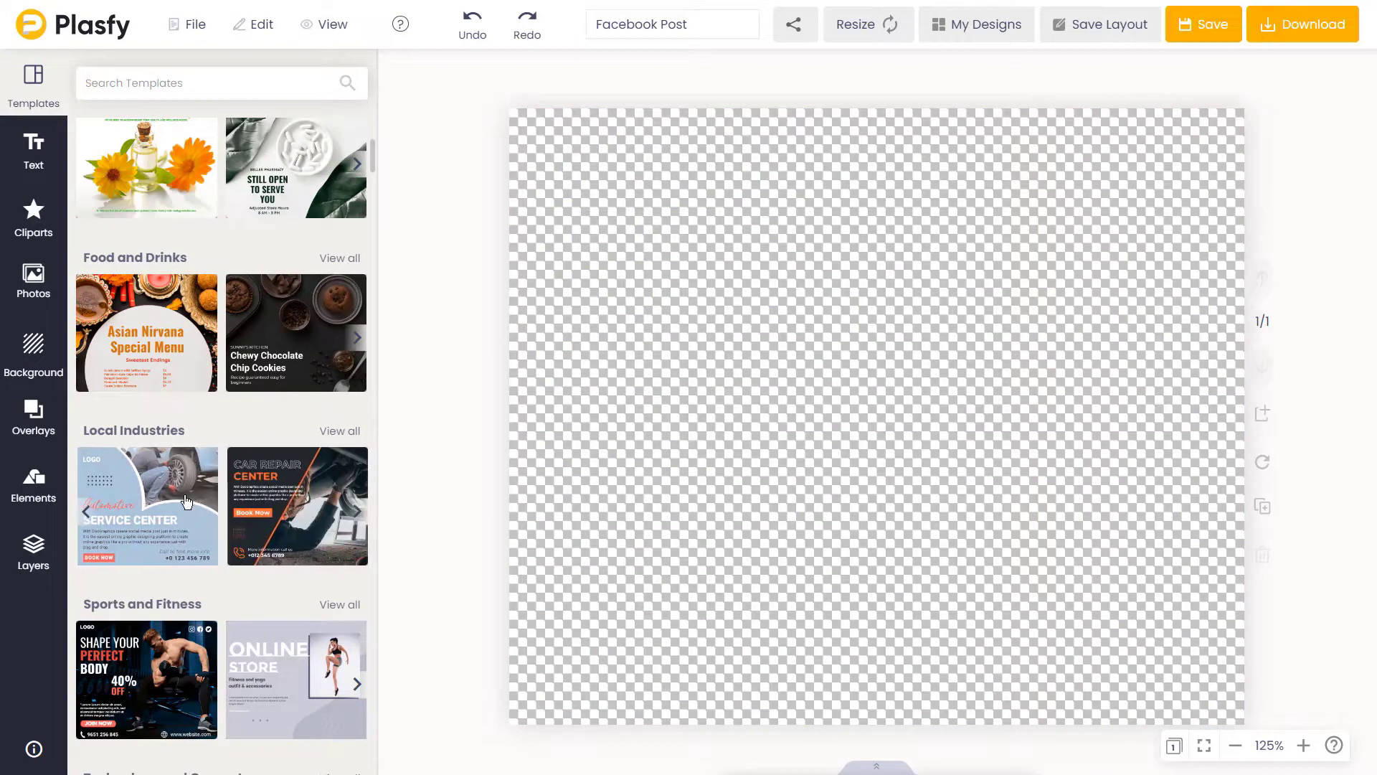
{"action": "left_click", "coordinate": [355, 512]}
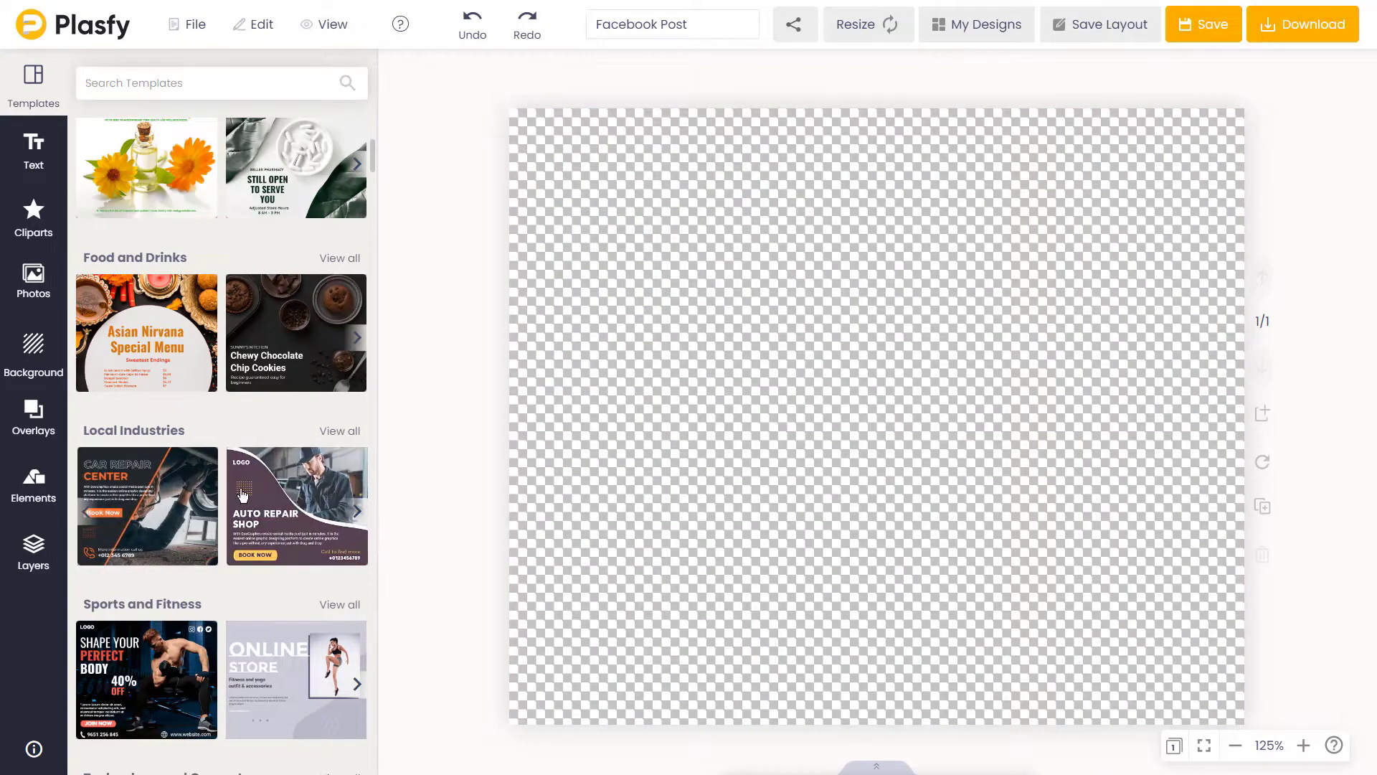
{"action": "left_click", "coordinate": [86, 514]}
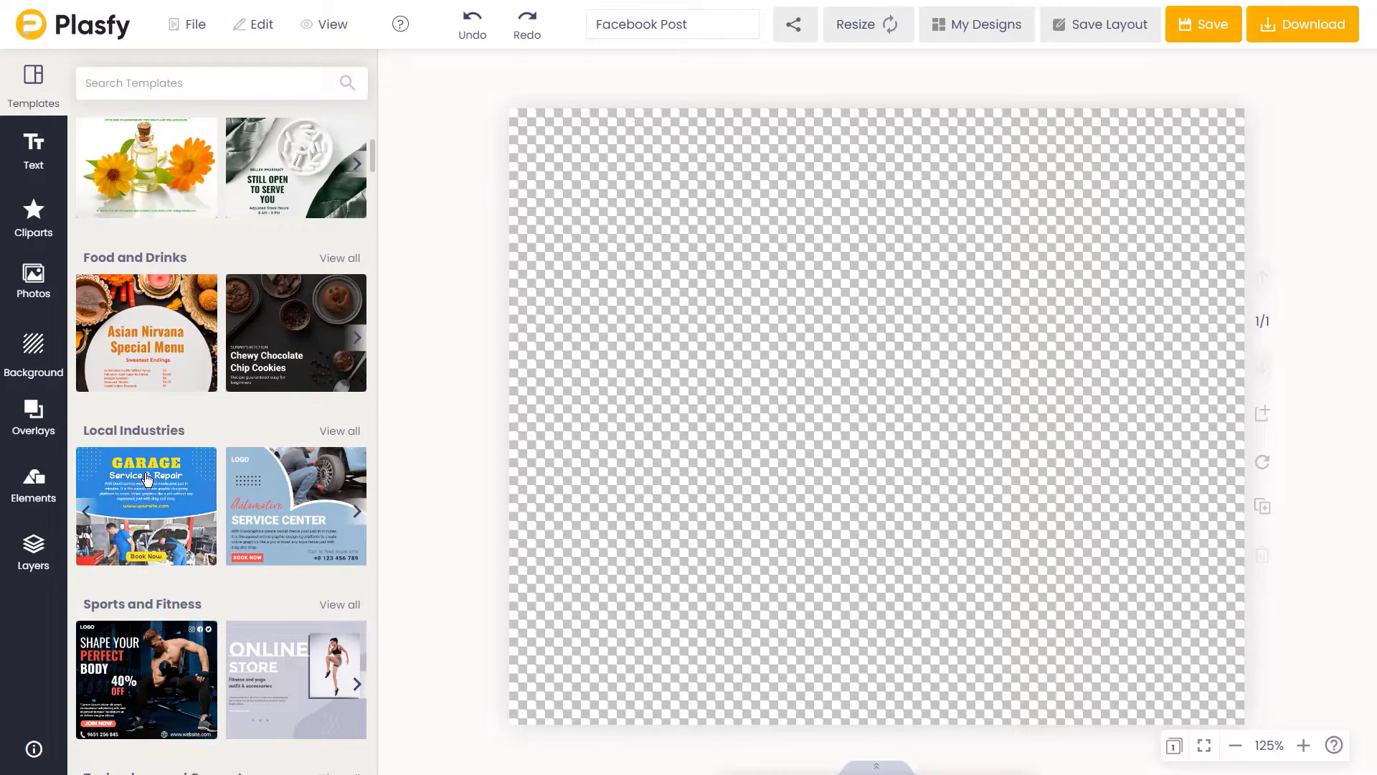
{"action": "left_click", "coordinate": [147, 479]}
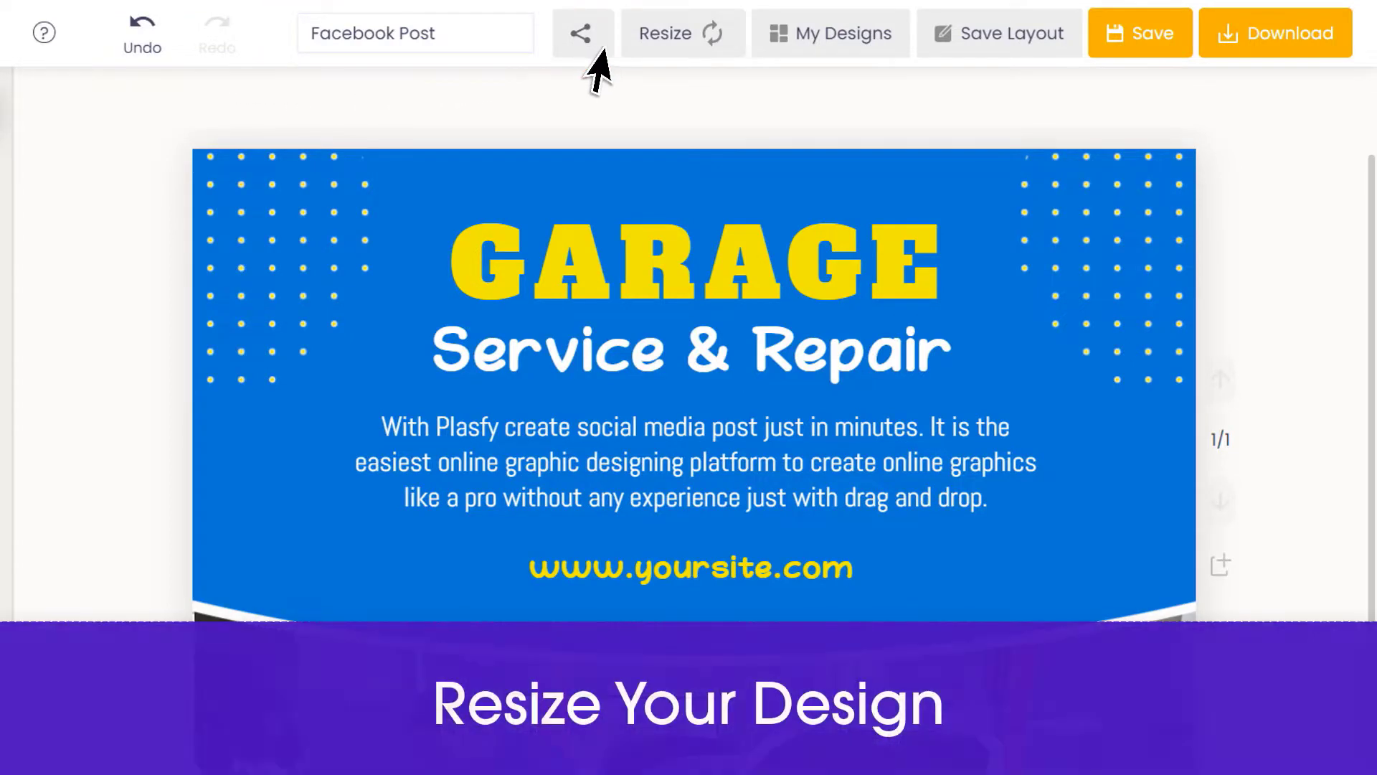
Step: Examine the canvas resize options and the file types offered for downloading the garage design
{"action": "left_click", "coordinate": [721, 44]}
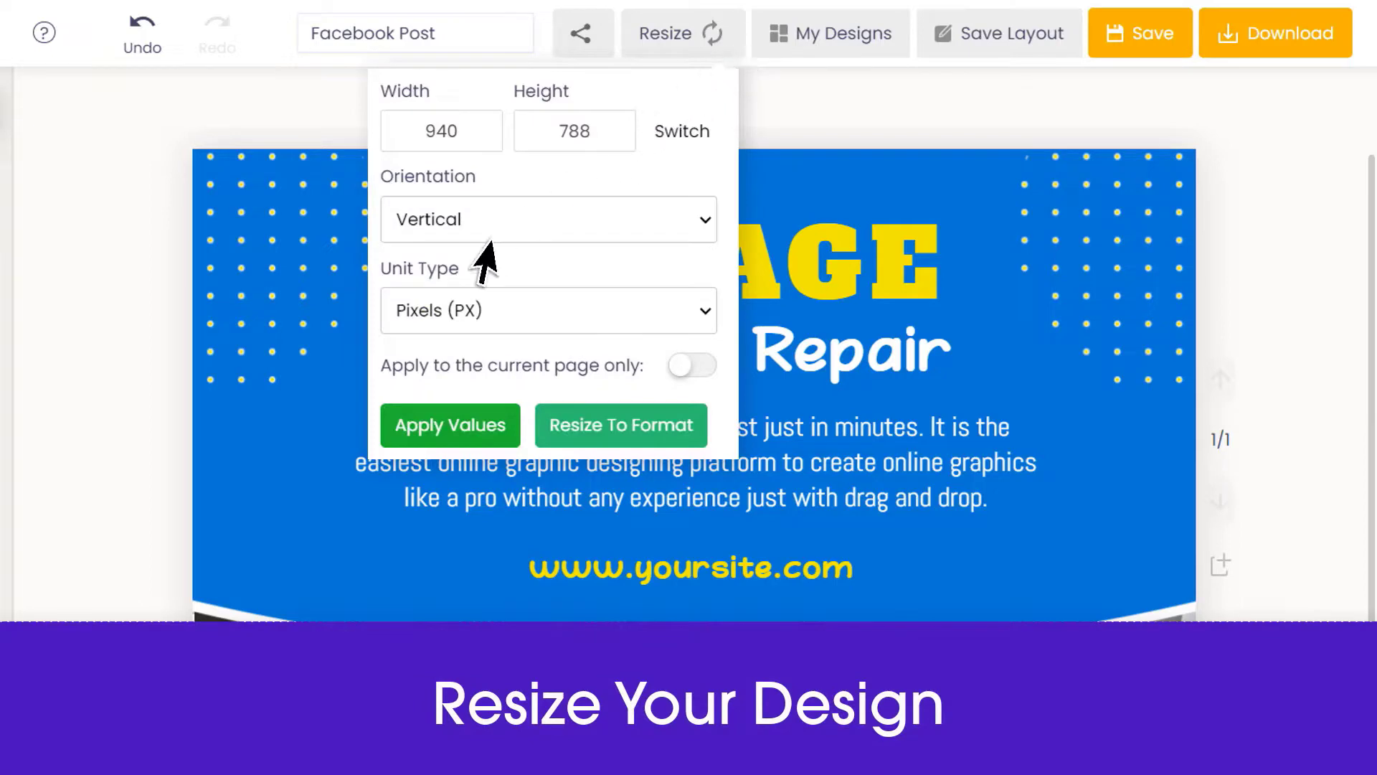
{"action": "left_click", "coordinate": [332, 382]}
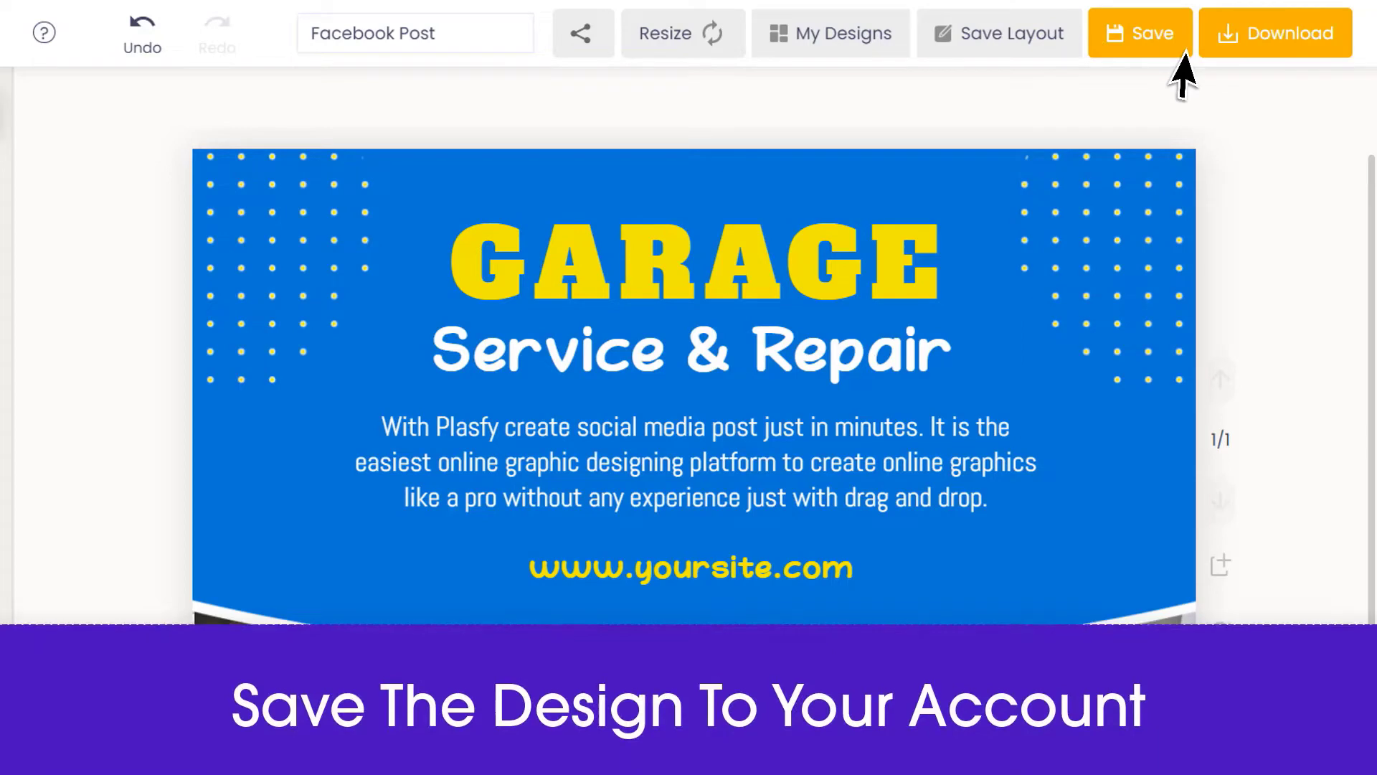
{"action": "left_click", "coordinate": [1336, 47]}
{"action": "left_click", "coordinate": [1255, 226]}
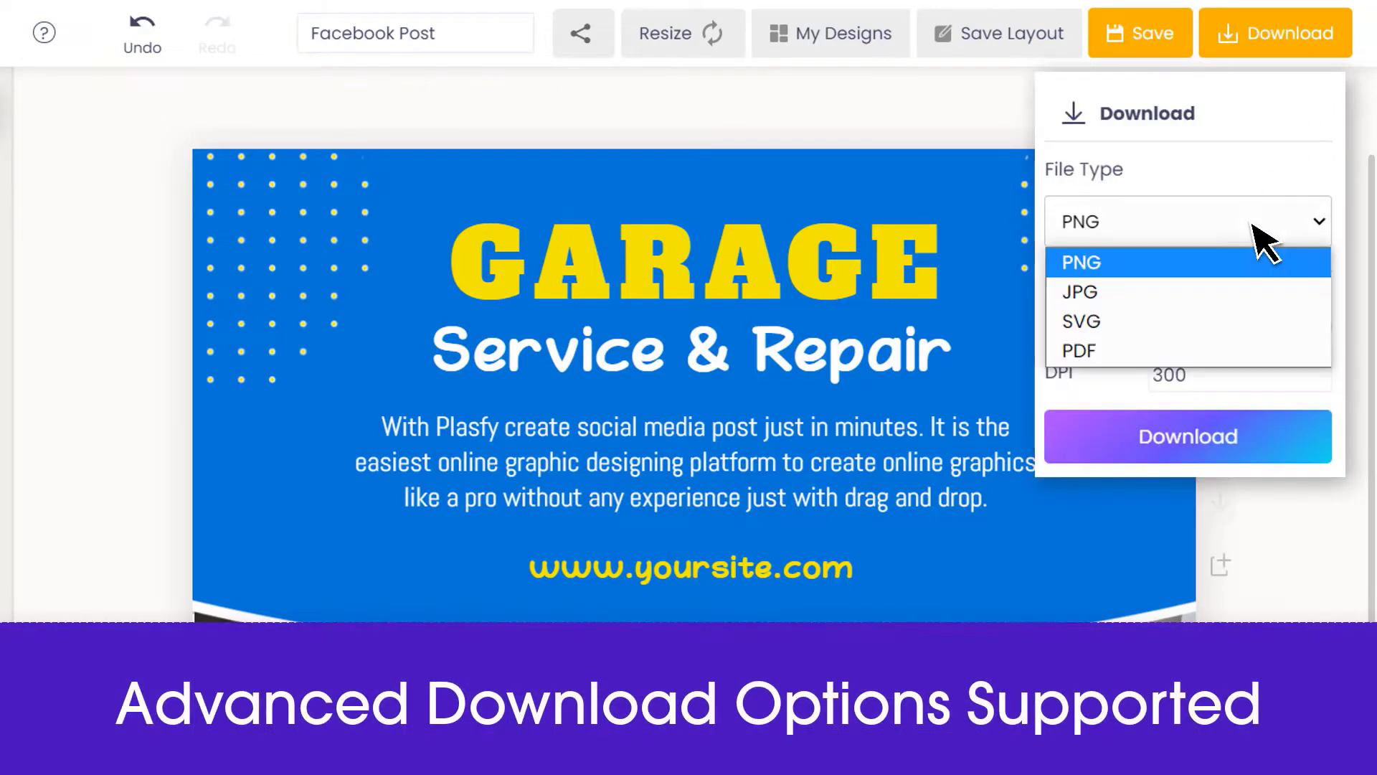
{"action": "left_click", "coordinate": [948, 312]}
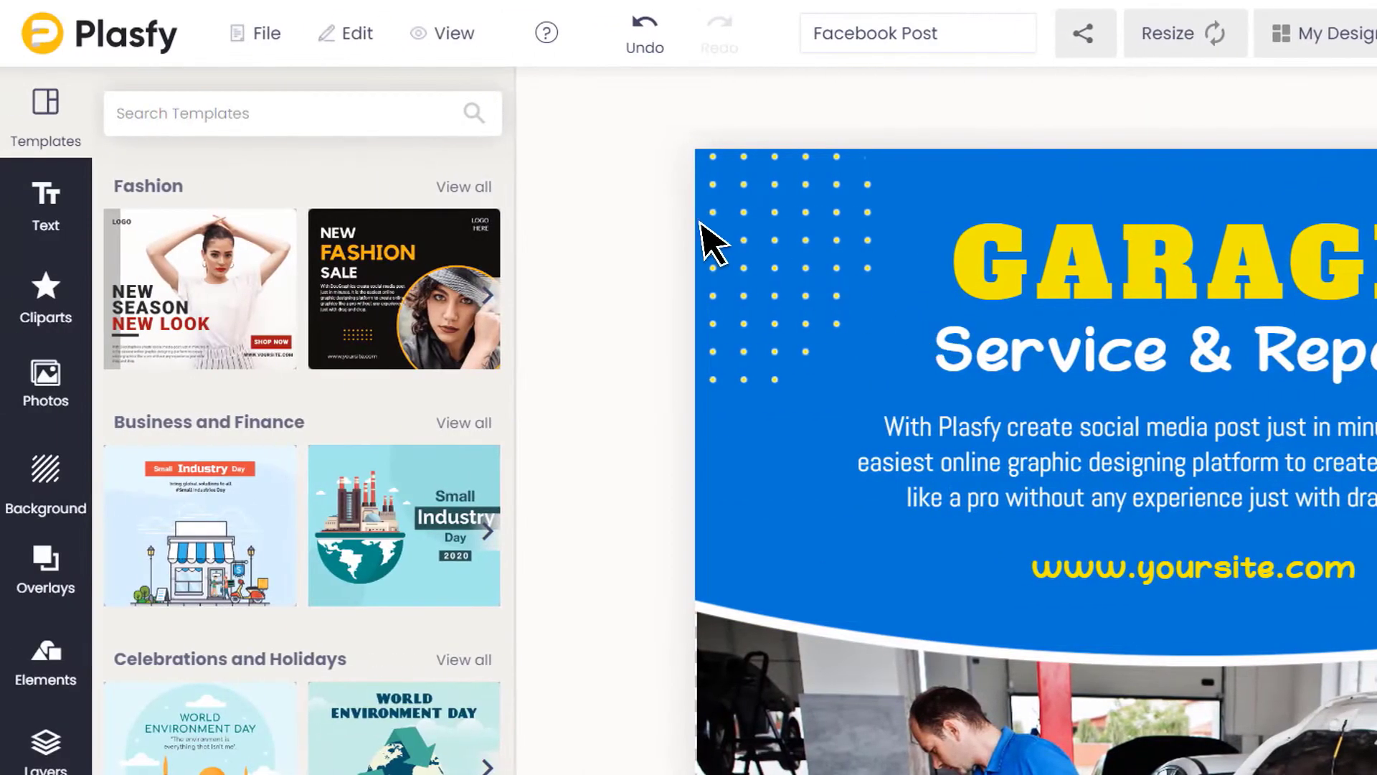
Step: Review the file, edit and view commands available for the design
{"action": "left_click", "coordinate": [269, 34]}
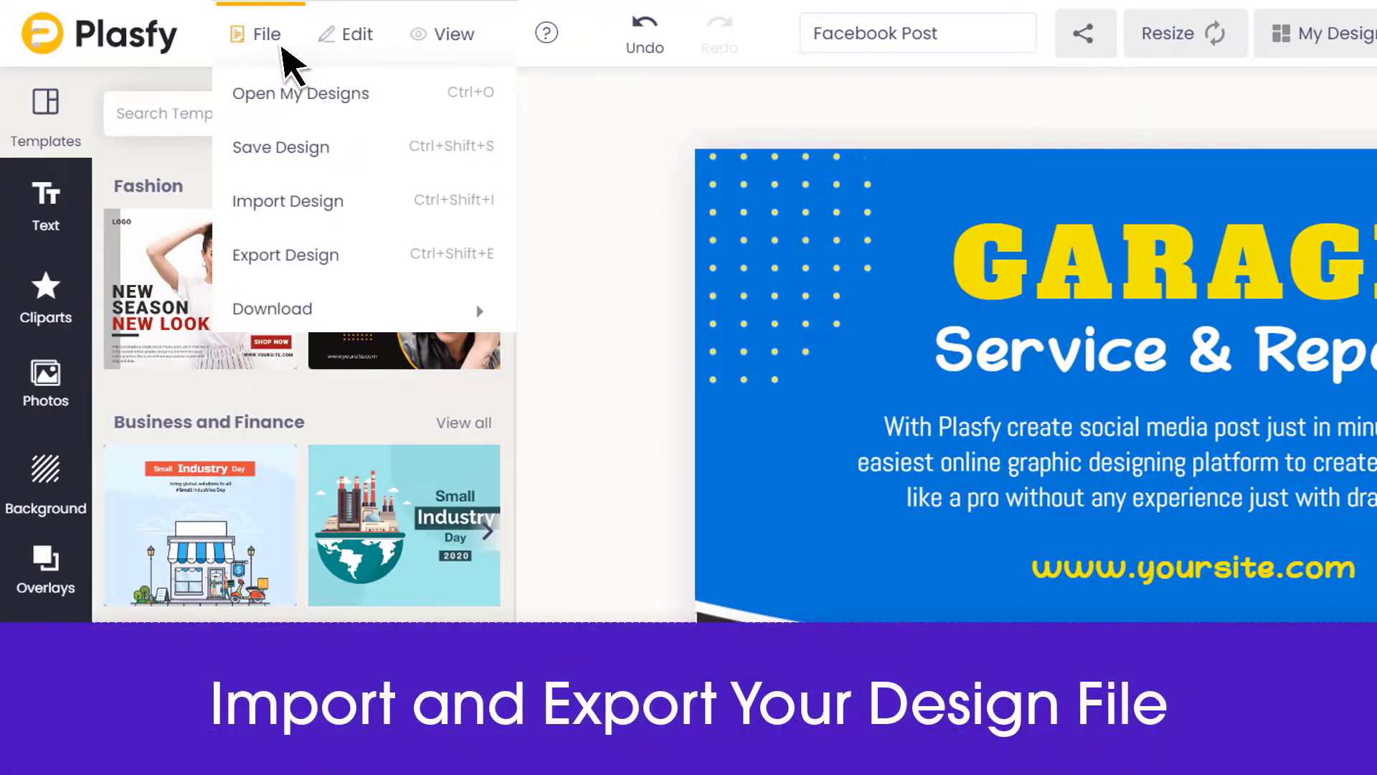
{"action": "left_click", "coordinate": [350, 41]}
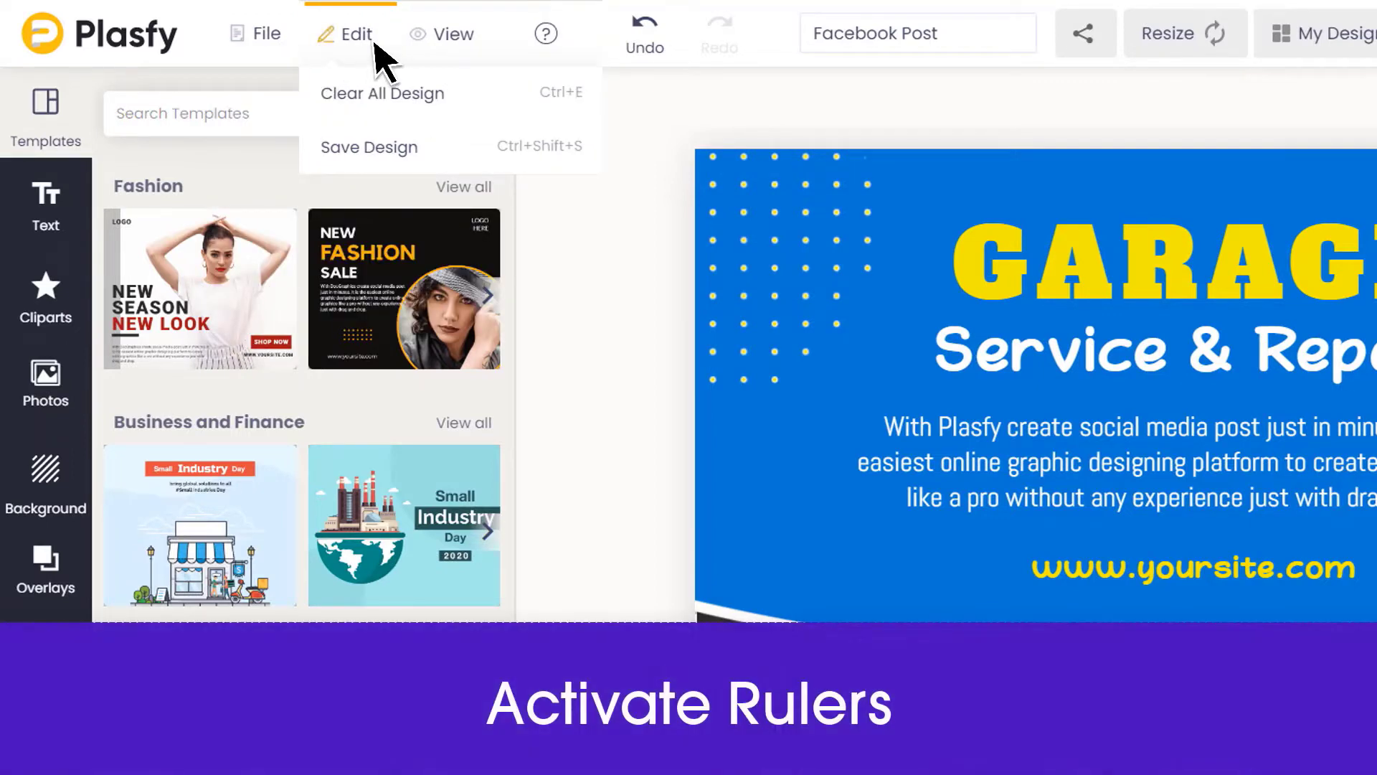
{"action": "left_click", "coordinate": [452, 35]}
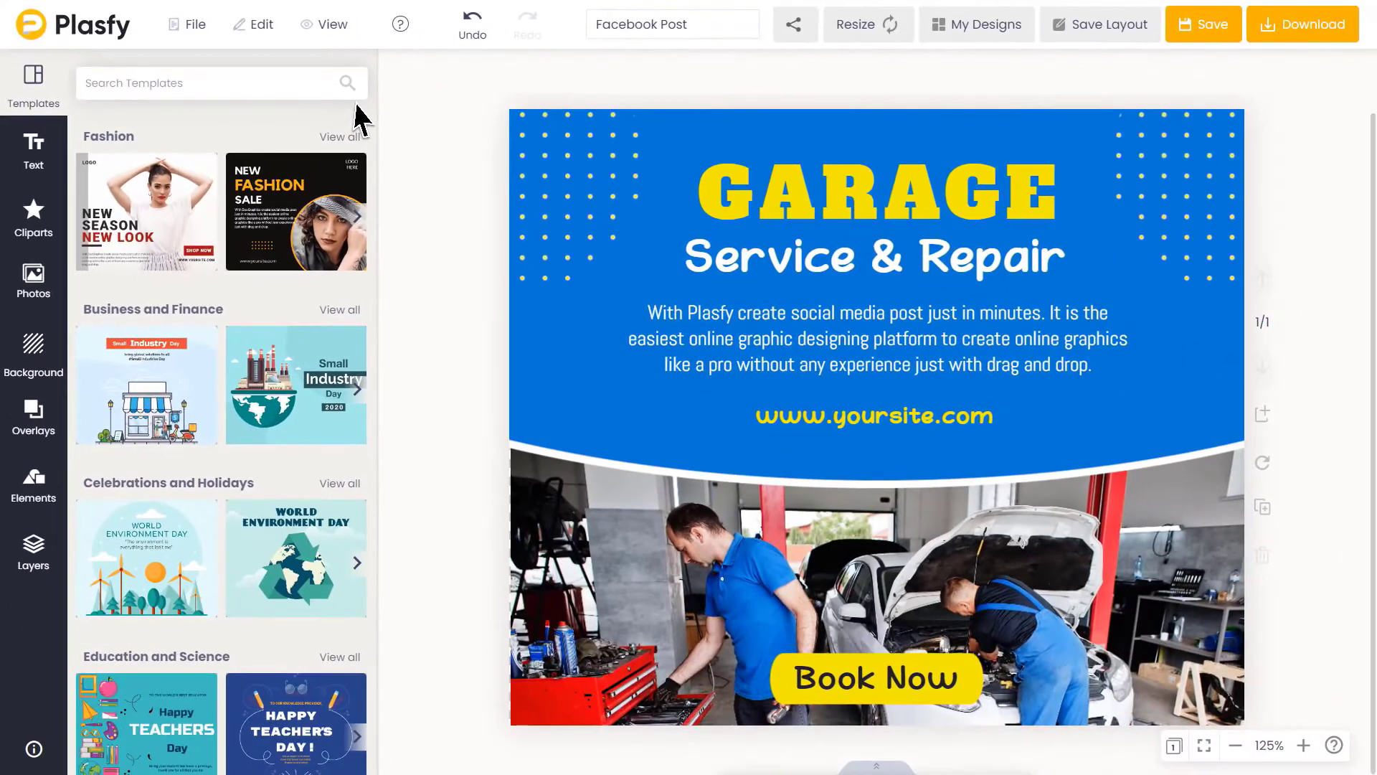
Step: Browse the ready-made text styles and inspect the gradient options for the GARAGE heading
{"action": "left_click", "coordinate": [57, 153]}
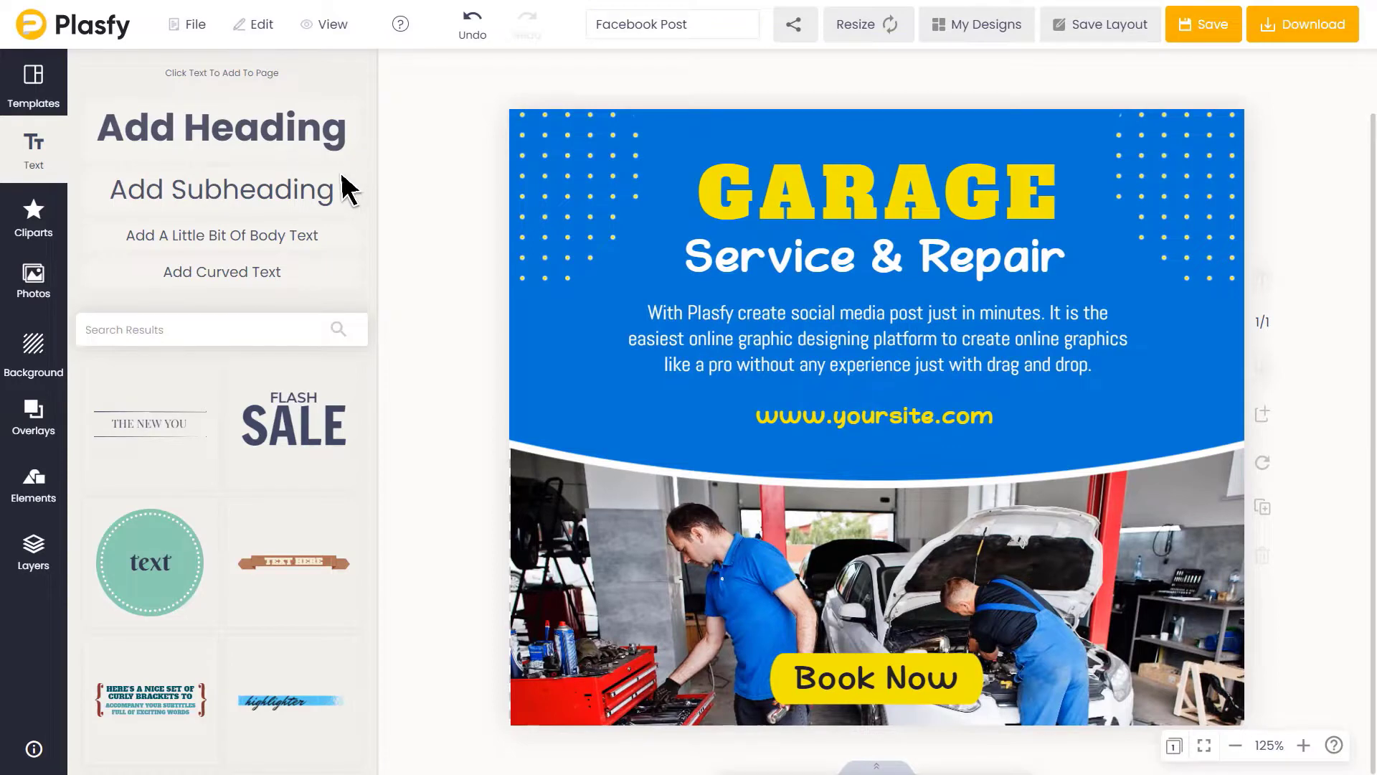
{"action": "left_click_drag", "start_coordinate": [371, 58], "coordinate": [373, 736]}
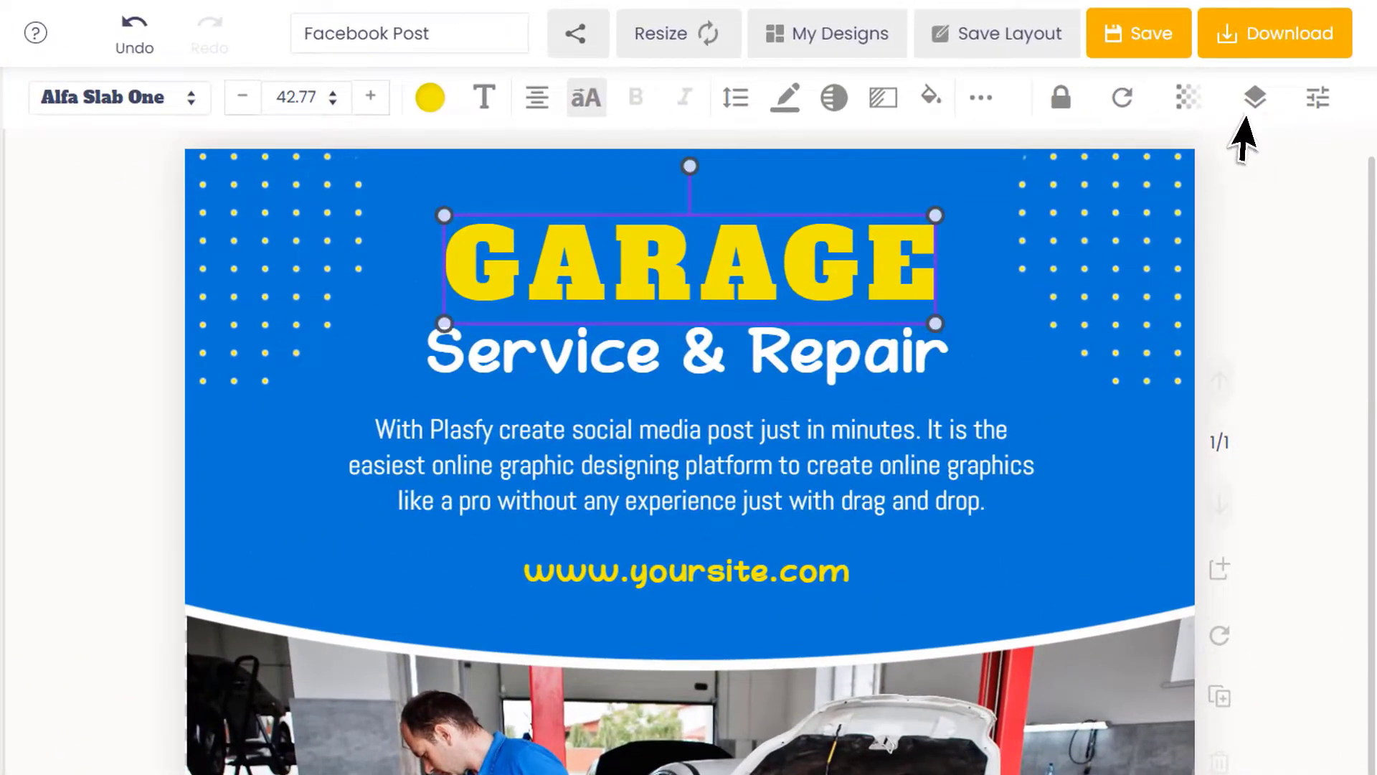
{"action": "left_click", "coordinate": [885, 99]}
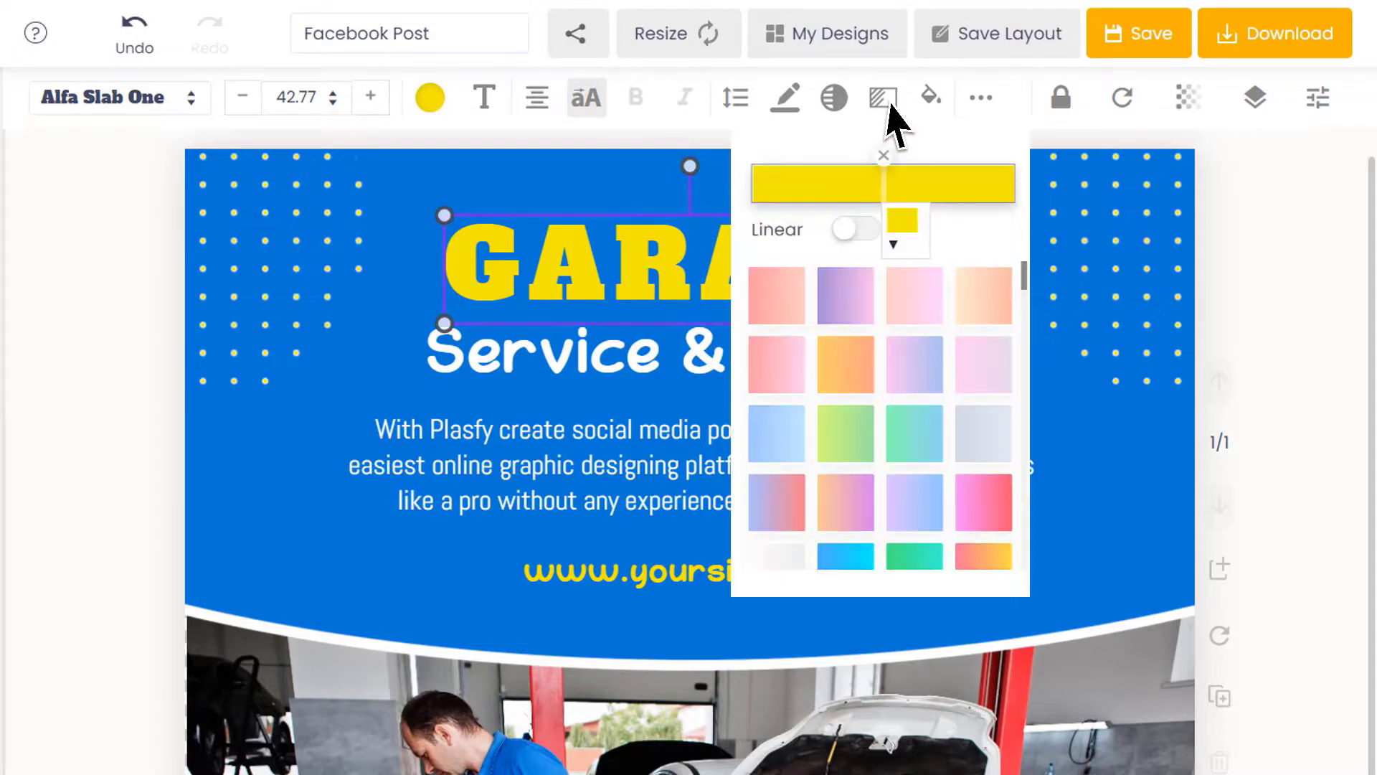
{"action": "left_click", "coordinate": [887, 100]}
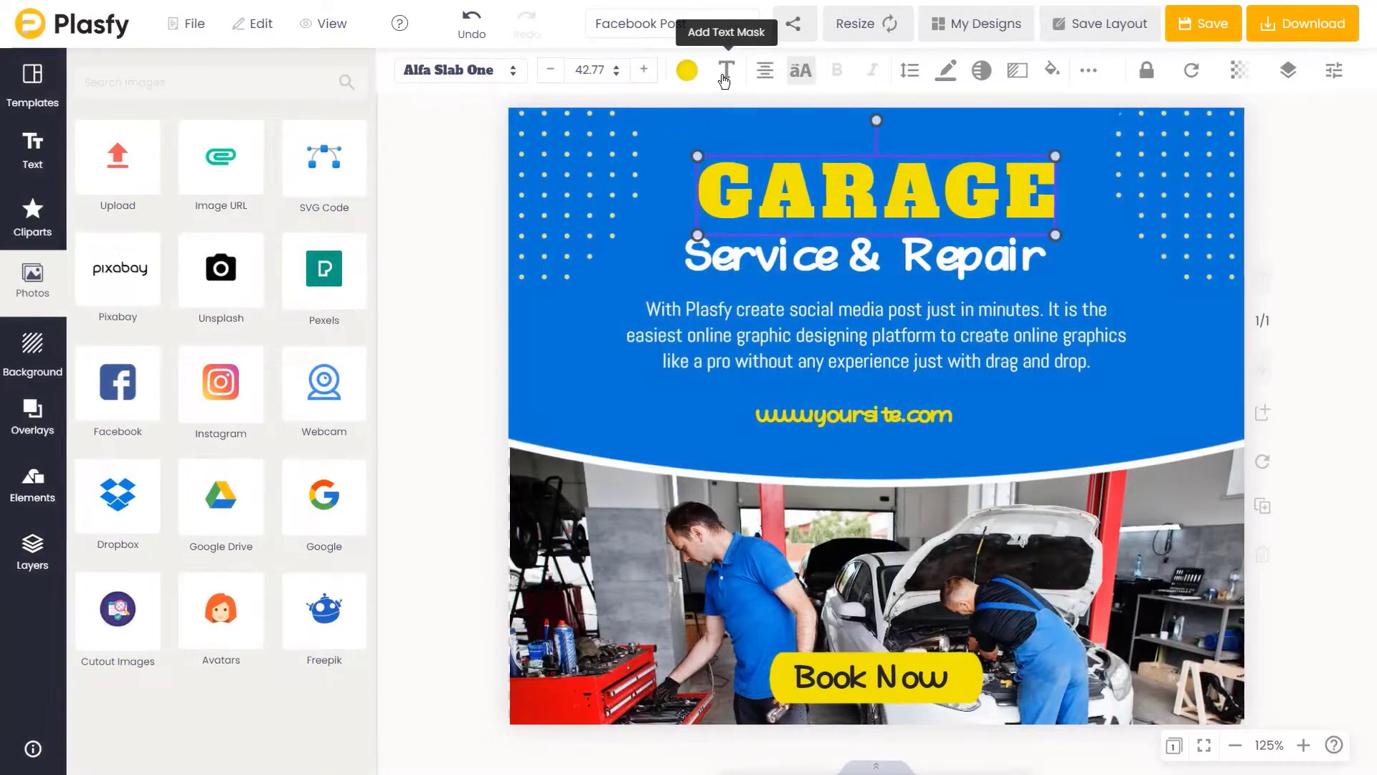
Step: Turn the GARAGE heading into a text mask and fill it with a workshop photo found on Unsplash under "Garage"
{"action": "left_click", "coordinate": [725, 76]}
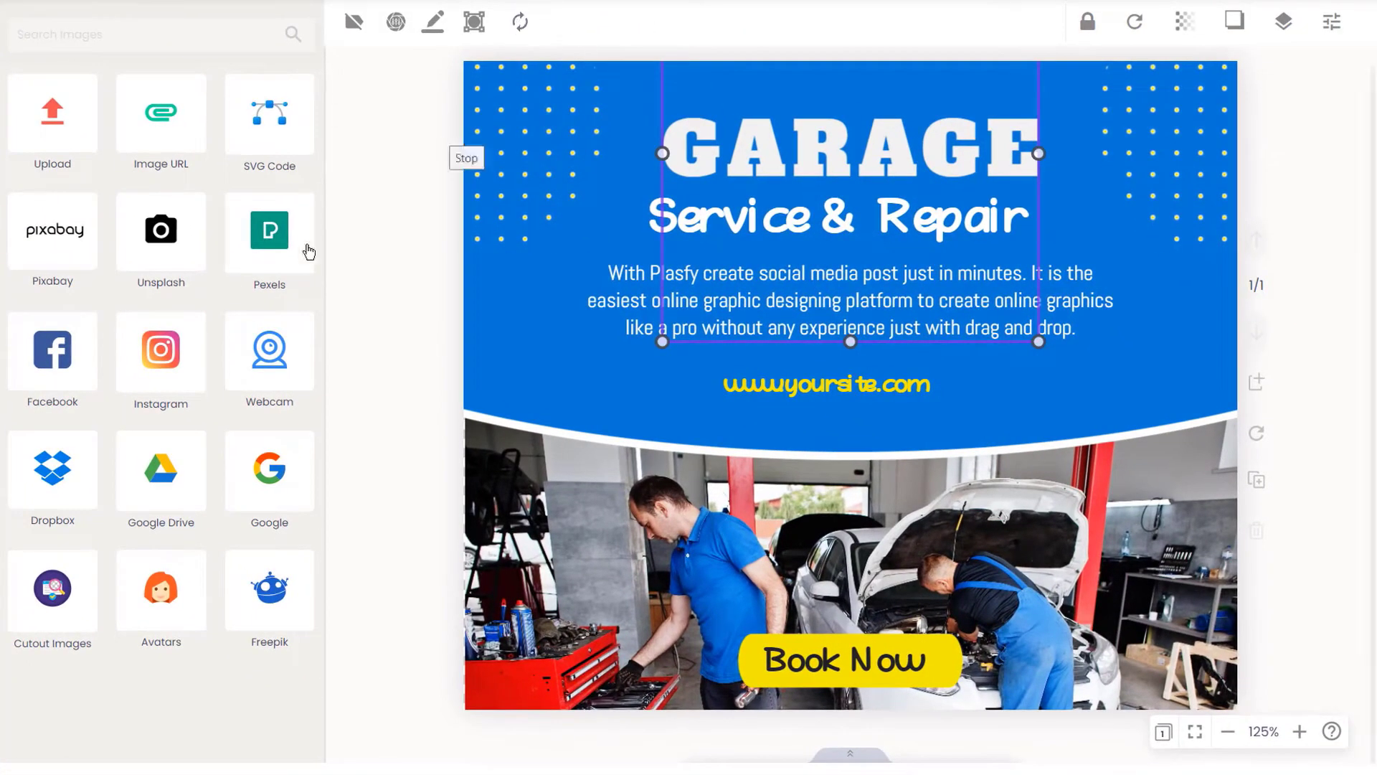
{"action": "left_click", "coordinate": [169, 251]}
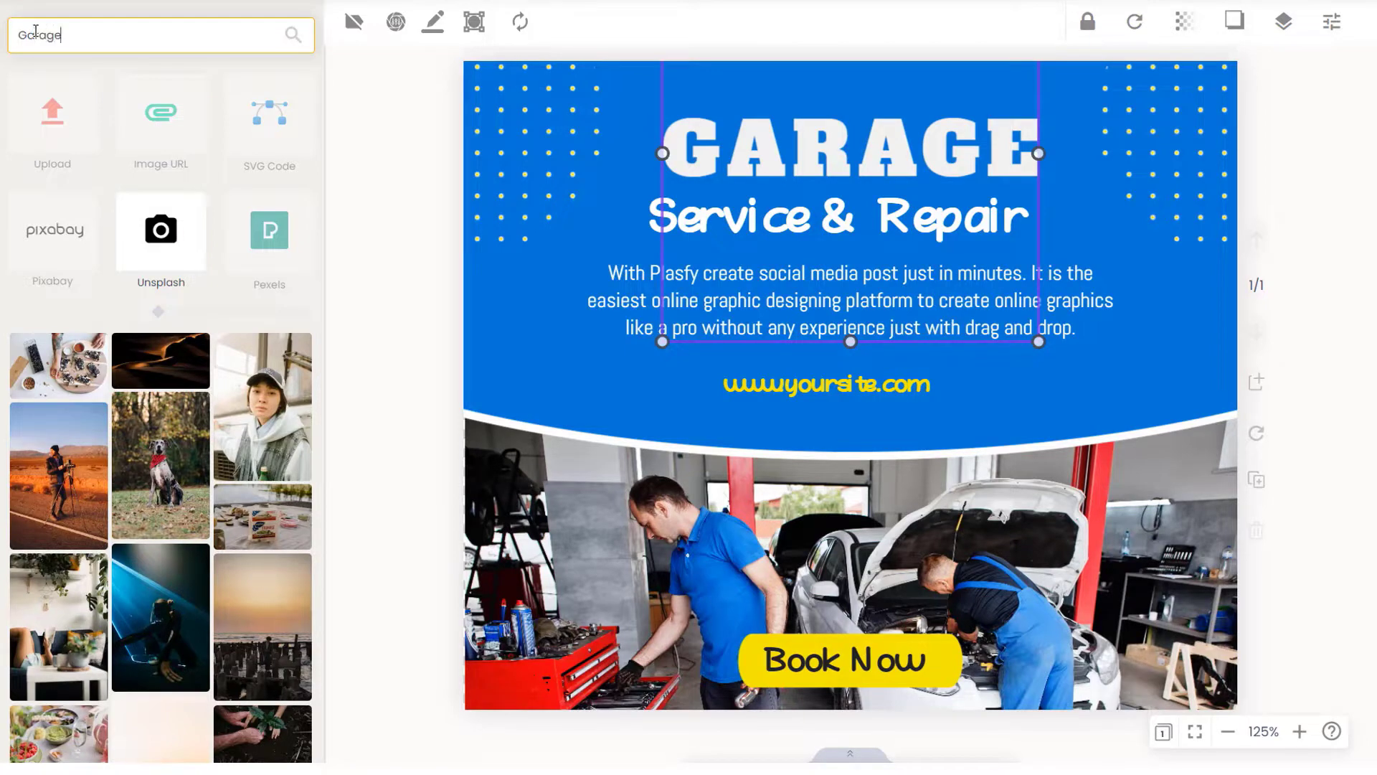
{"action": "key", "text": "Return"}
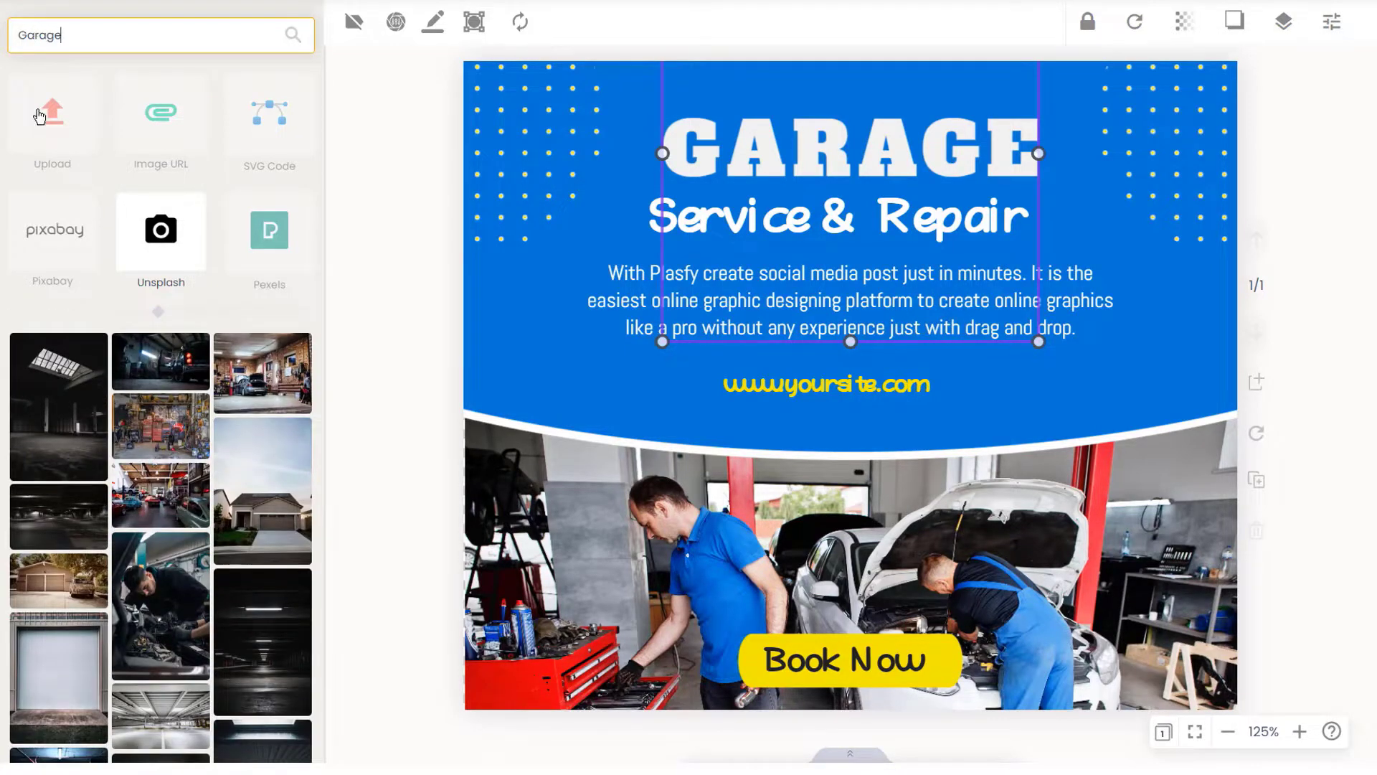
{"action": "left_click", "coordinate": [162, 500]}
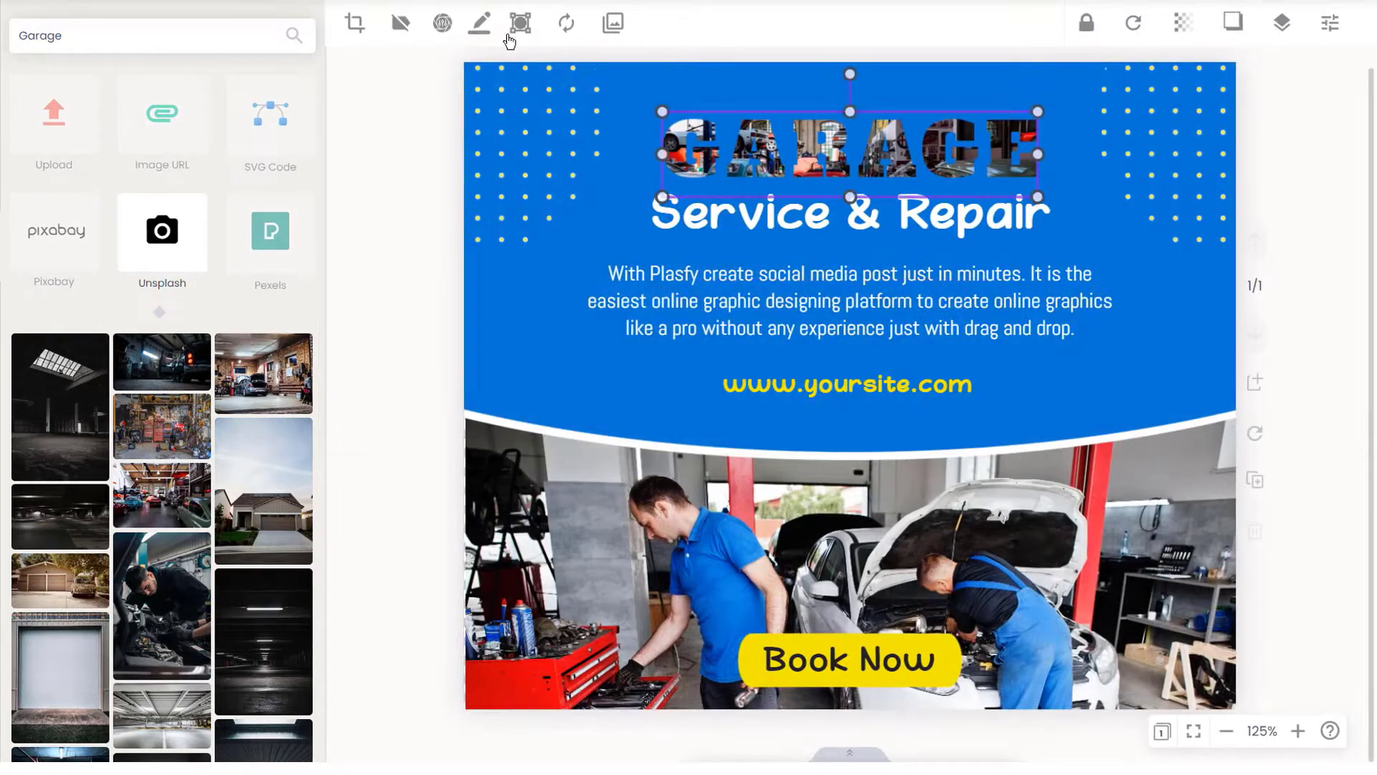
Step: Add a yellow outline around the photo-filled GARAGE heading
{"action": "left_click", "coordinate": [479, 22]}
{"action": "left_click", "coordinate": [425, 85]}
{"action": "left_click", "coordinate": [655, 102]}
{"action": "left_click_drag", "start_coordinate": [437, 115], "coordinate": [426, 118]}
{"action": "left_click", "coordinate": [889, 215]}
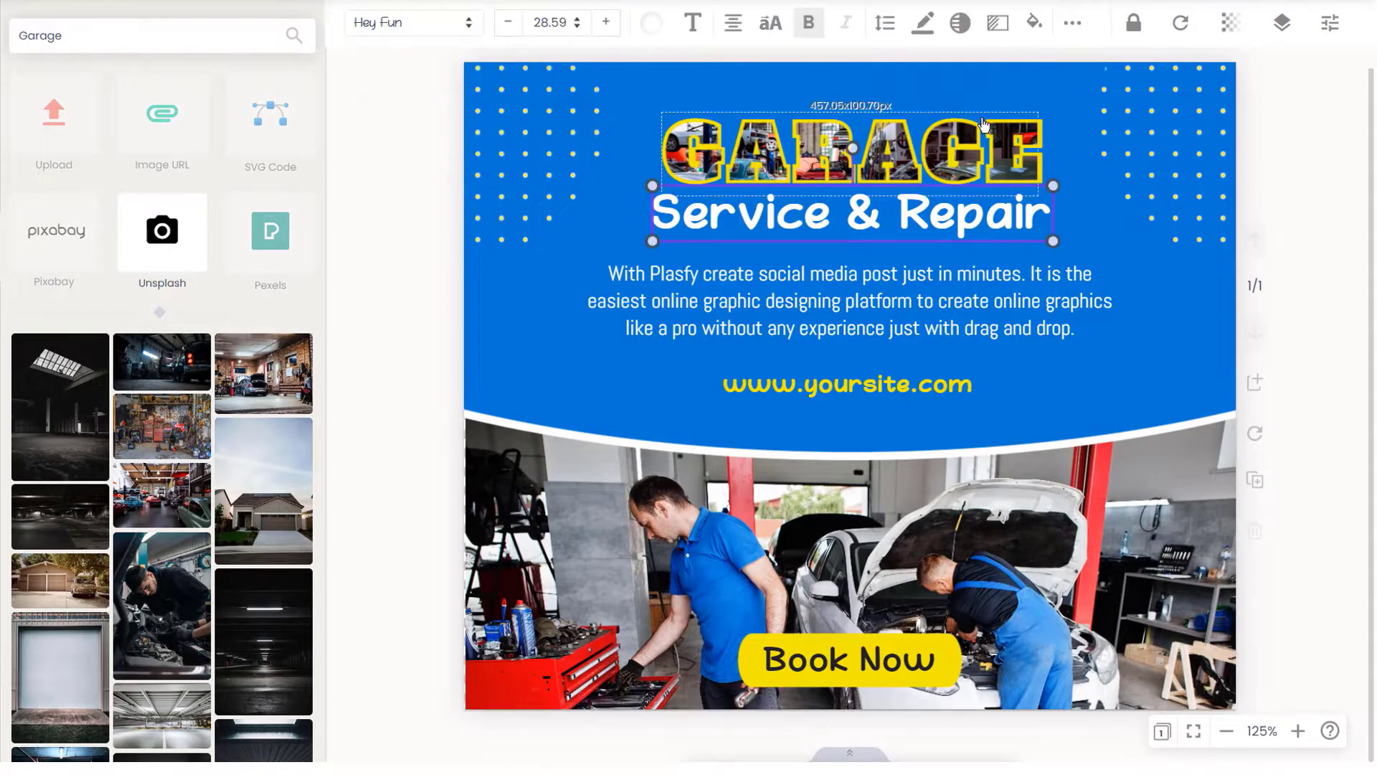
Step: Adjust the GARAGE heading's photo to brightness -7, saturation 44, contrast 11 and noise 59
{"action": "left_click", "coordinate": [443, 23]}
{"action": "scroll", "coordinate": [587, 319], "scroll_direction": "down", "scroll_amount": 5}
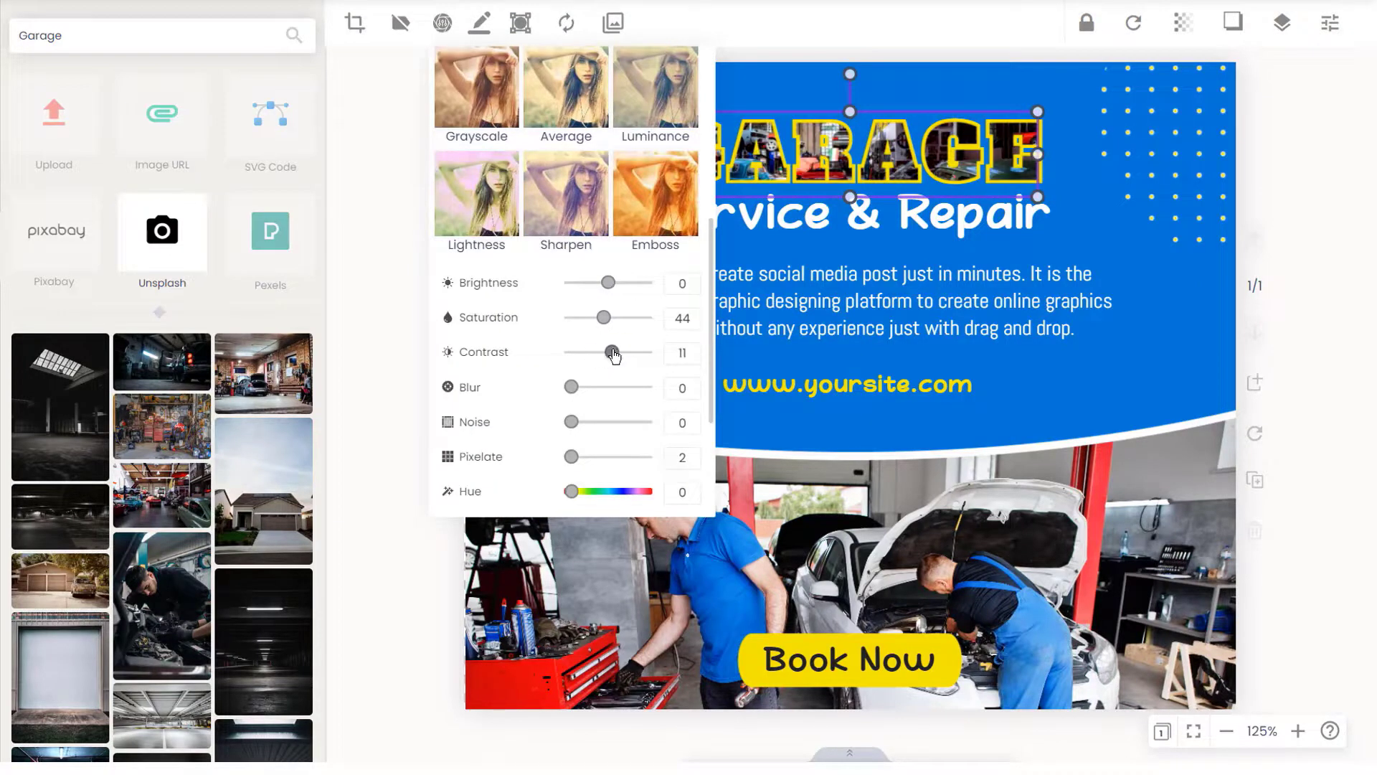
{"action": "scroll", "coordinate": [614, 366], "scroll_direction": "down", "scroll_amount": 1}
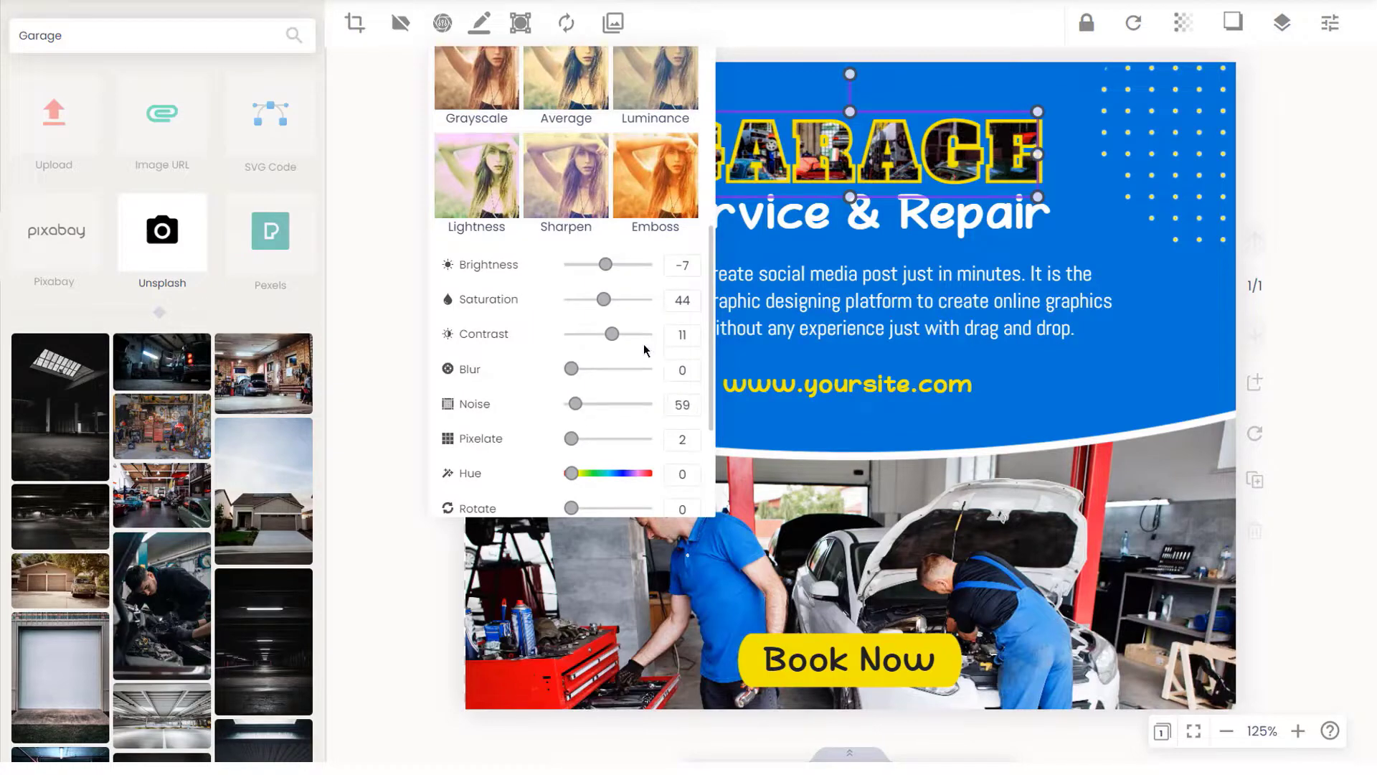
{"action": "scroll", "coordinate": [577, 412], "scroll_direction": "down", "scroll_amount": 3}
{"action": "scroll", "coordinate": [643, 343], "scroll_direction": "up", "scroll_amount": 8}
Step: Try the B&W and Grayscale filters on the GARAGE heading's photo and switch back to Original
{"action": "left_click", "coordinate": [590, 154]}
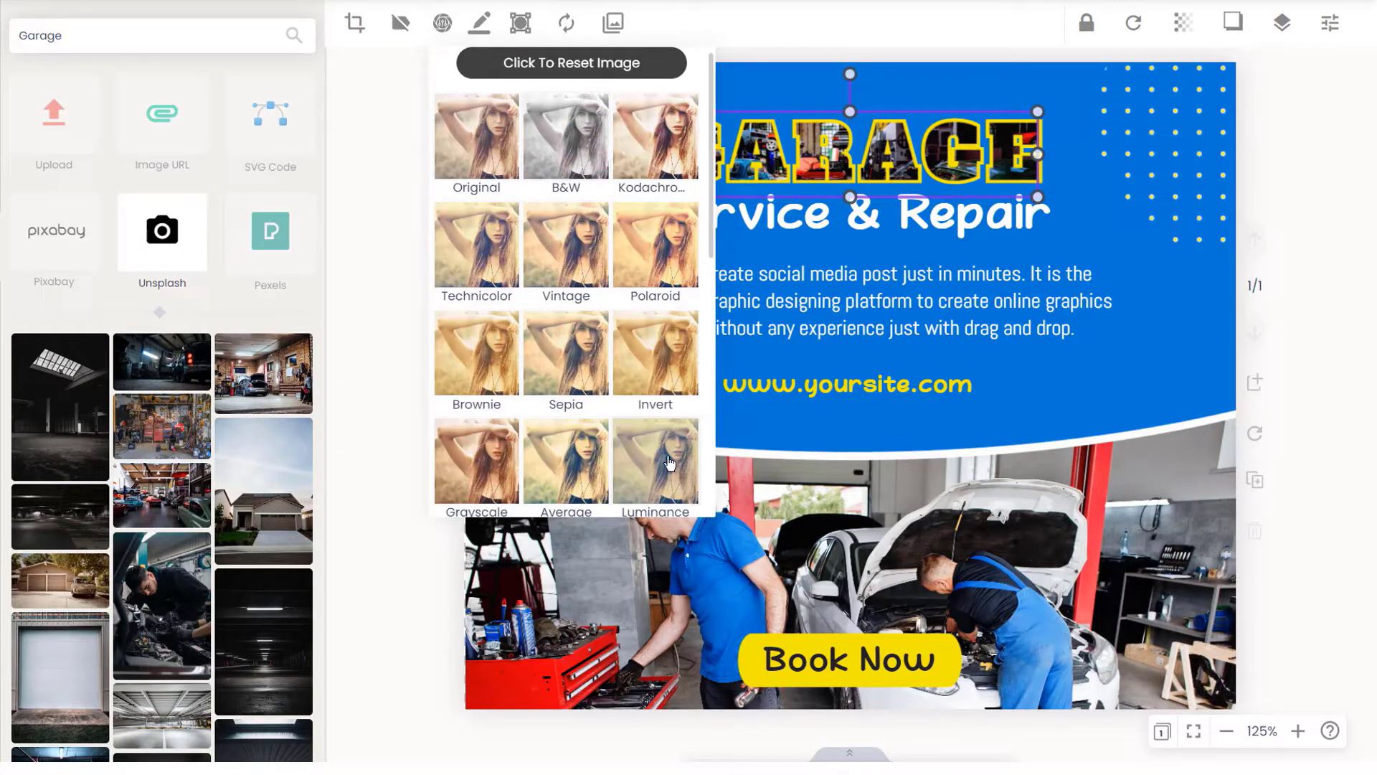
{"action": "left_click", "coordinate": [477, 473]}
{"action": "left_click", "coordinate": [454, 138]}
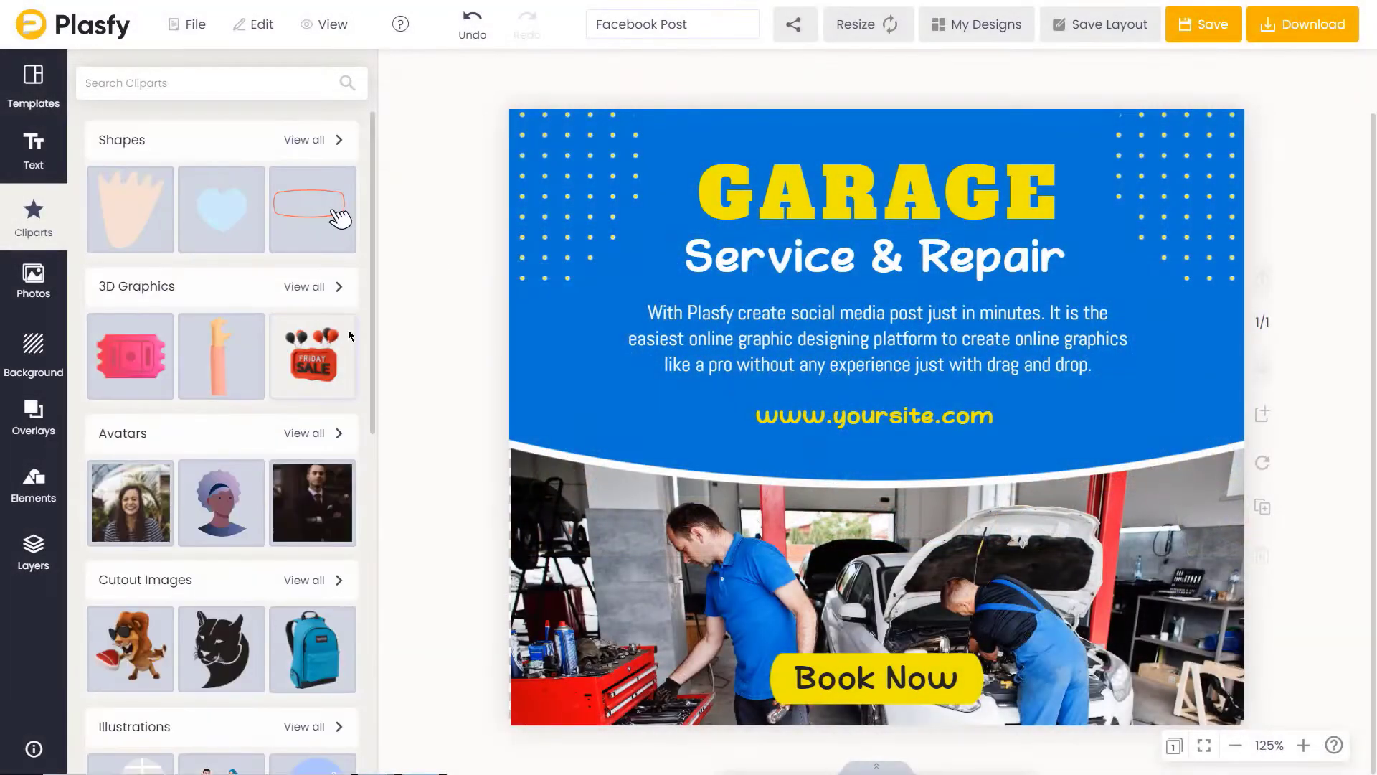
Step: Browse the Shapes clipart categories and look through the Cursors collection
{"action": "left_click", "coordinate": [127, 153]}
{"action": "scroll", "coordinate": [148, 476], "scroll_direction": "down", "scroll_amount": 20}
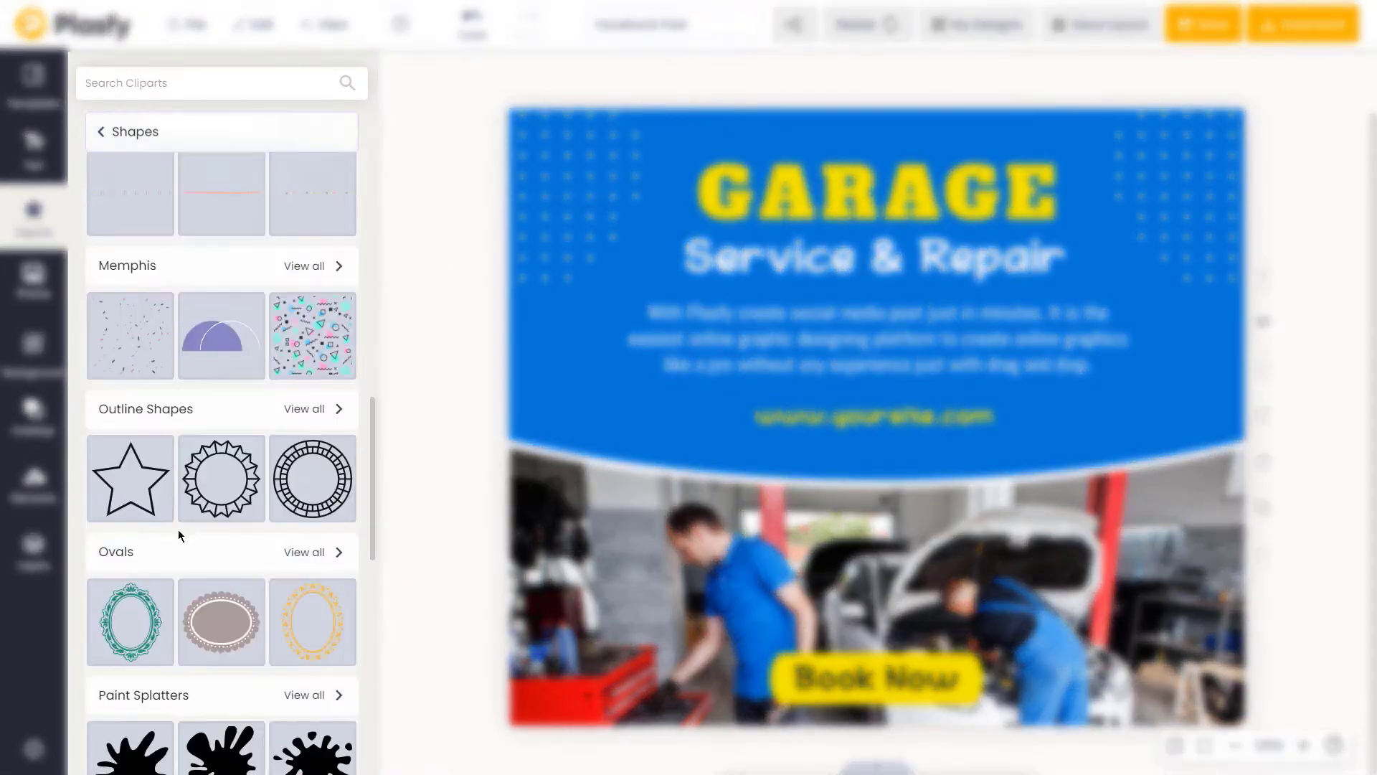
{"action": "scroll", "coordinate": [148, 477], "scroll_direction": "down", "scroll_amount": 8}
{"action": "scroll", "coordinate": [191, 614], "scroll_direction": "up", "scroll_amount": 20}
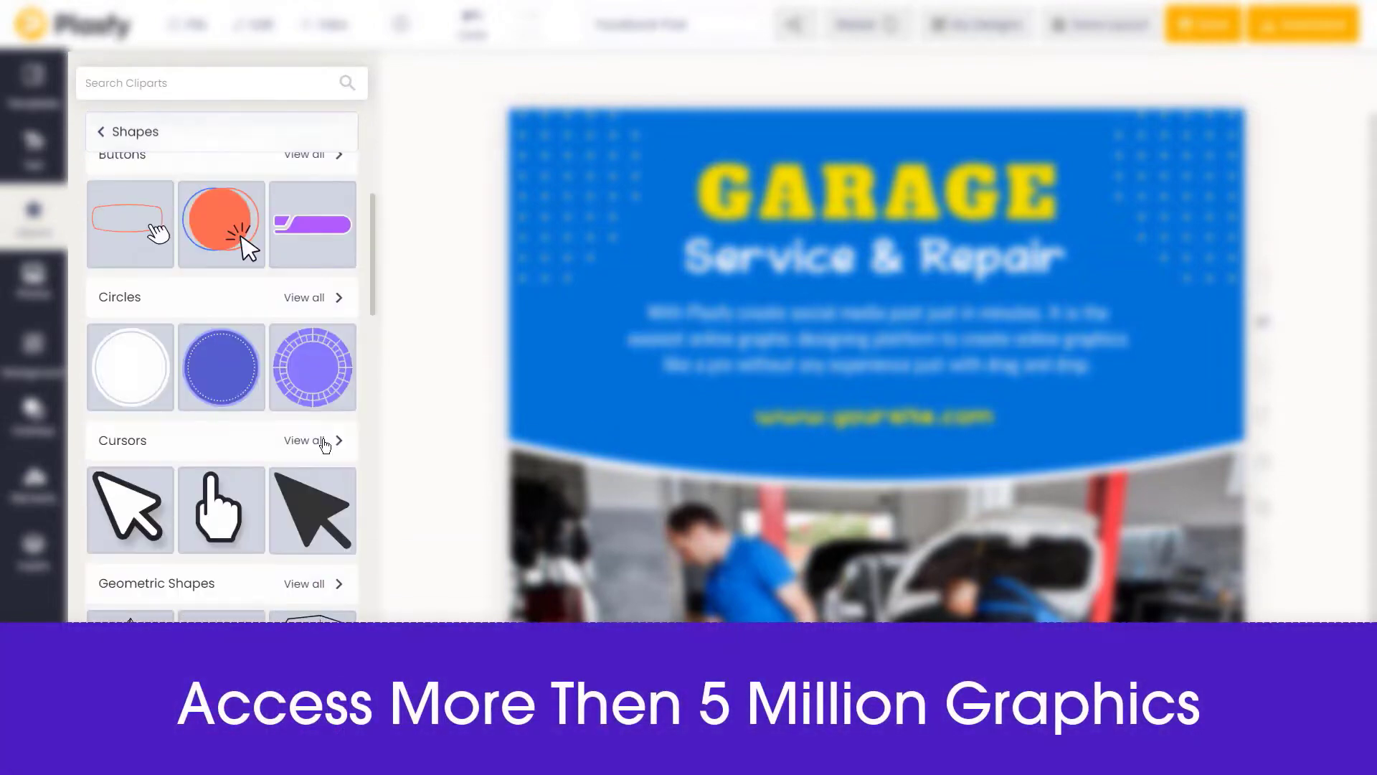
{"action": "left_click", "coordinate": [323, 442]}
{"action": "scroll", "coordinate": [164, 390], "scroll_direction": "down", "scroll_amount": 5}
{"action": "scroll", "coordinate": [200, 322], "scroll_direction": "up", "scroll_amount": 5}
{"action": "left_click", "coordinate": [107, 131]}
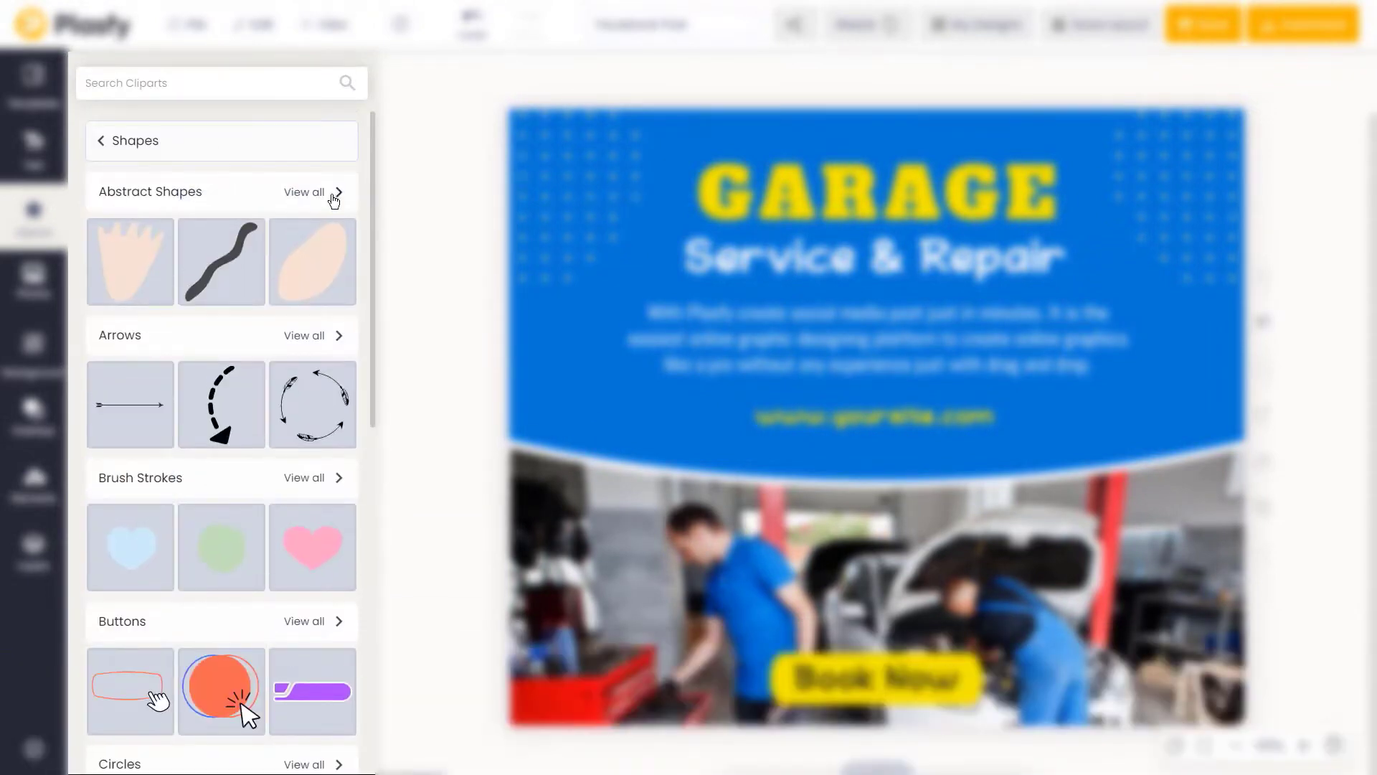
Step: Look through the Abstract Shapes cliparts and the Arrows collection, including the dashed arrows
{"action": "left_click", "coordinate": [331, 198]}
{"action": "left_click", "coordinate": [108, 140]}
{"action": "left_click", "coordinate": [122, 335]}
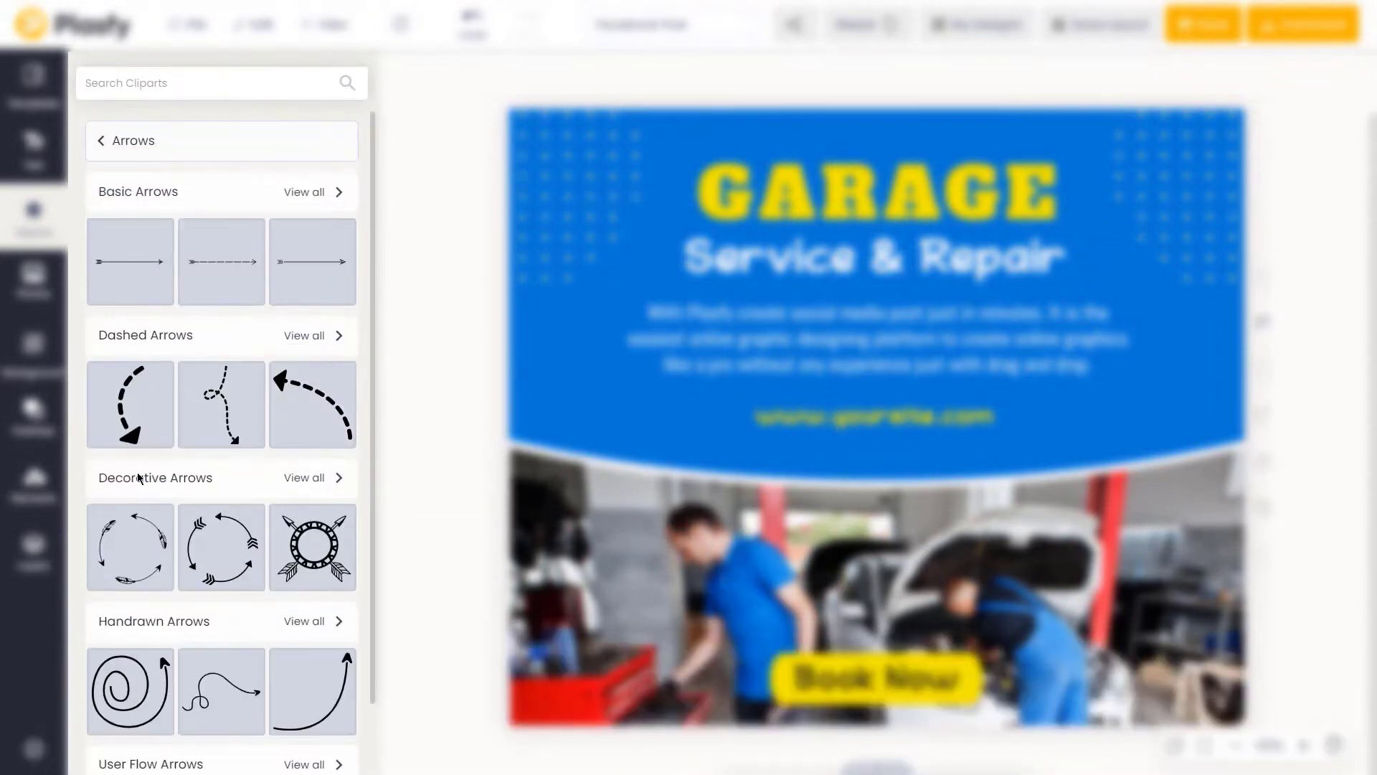
{"action": "left_click", "coordinate": [307, 192]}
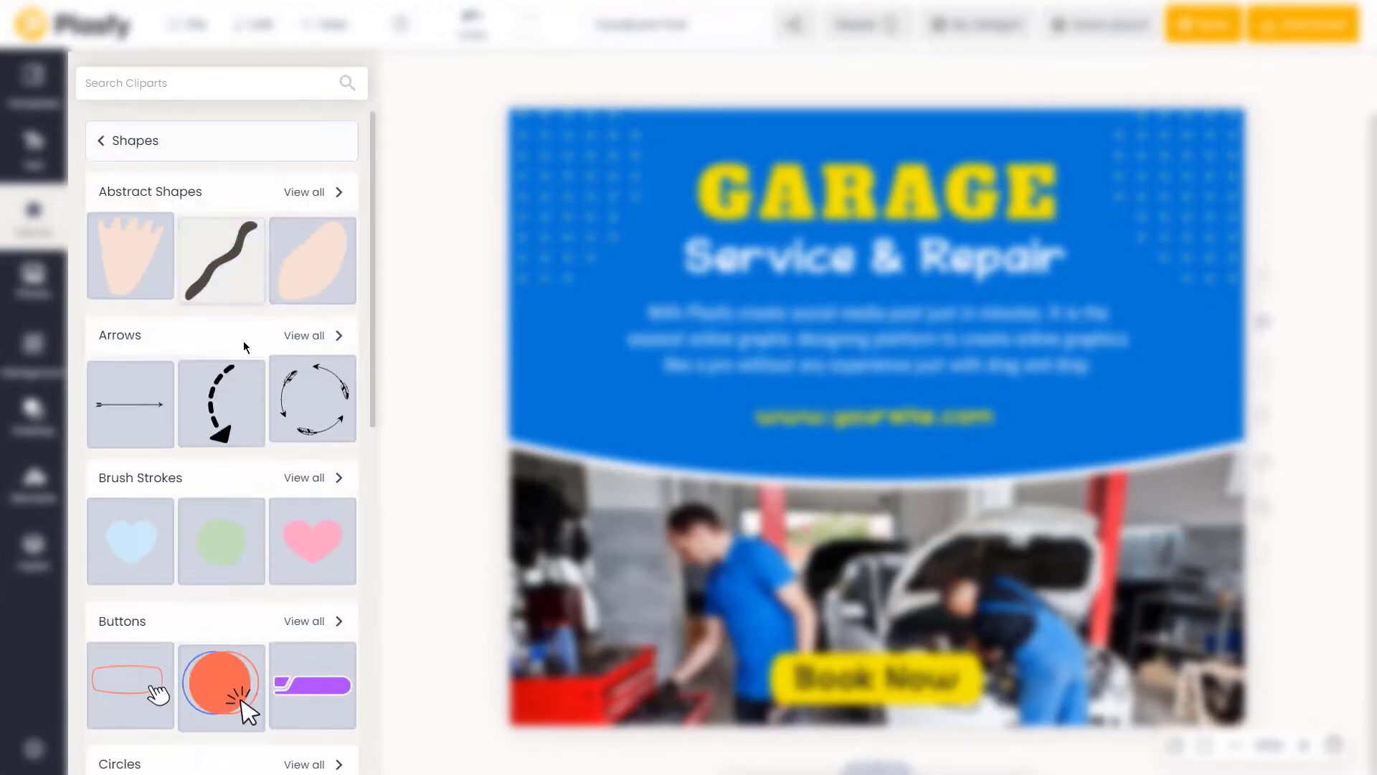
{"action": "scroll", "coordinate": [243, 347], "scroll_direction": "down", "scroll_amount": 5}
Step: Look through the Hearts and Paint Splatters clipart collections
{"action": "left_click", "coordinate": [304, 393]}
{"action": "scroll", "coordinate": [304, 397], "scroll_direction": "down", "scroll_amount": 8}
{"action": "left_click", "coordinate": [99, 133]}
{"action": "scroll", "coordinate": [184, 281], "scroll_direction": "down", "scroll_amount": 5}
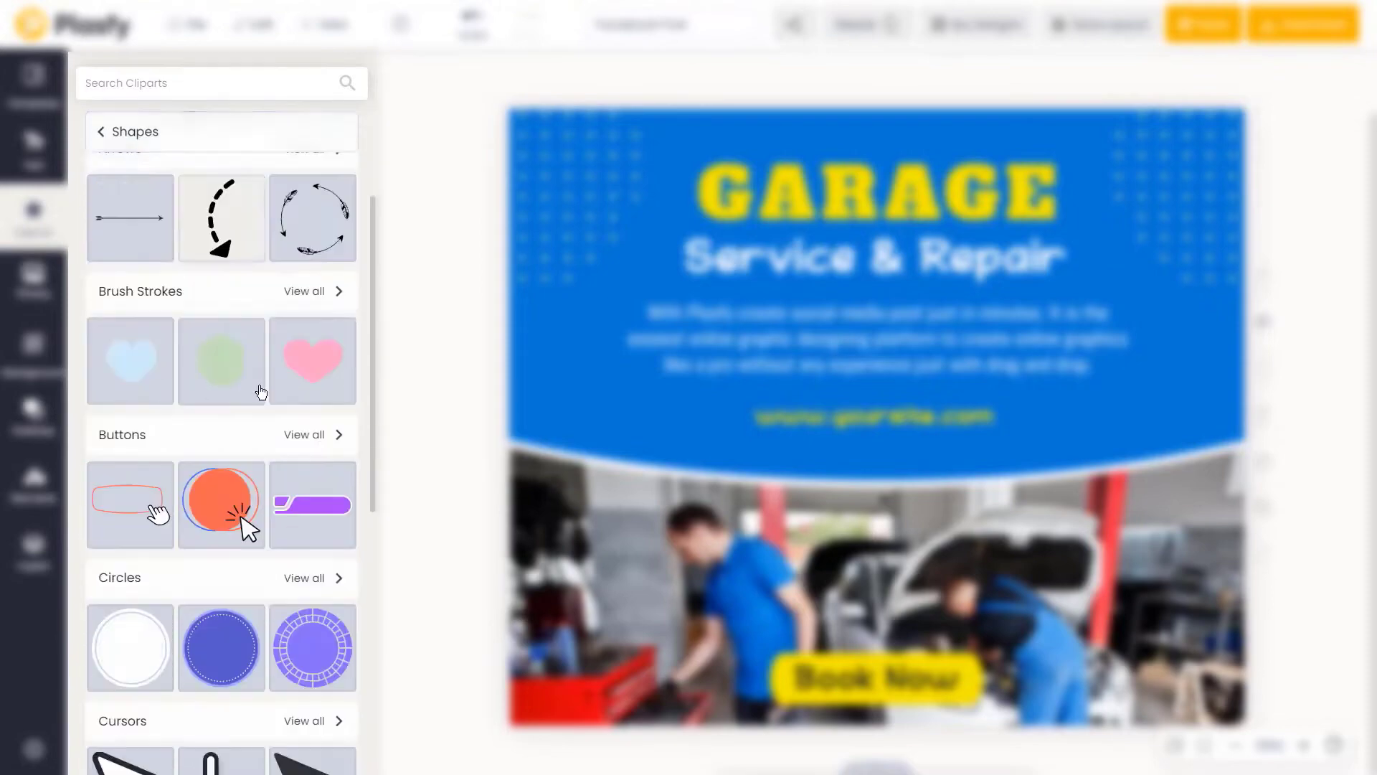
{"action": "scroll", "coordinate": [301, 357], "scroll_direction": "down", "scroll_amount": 10}
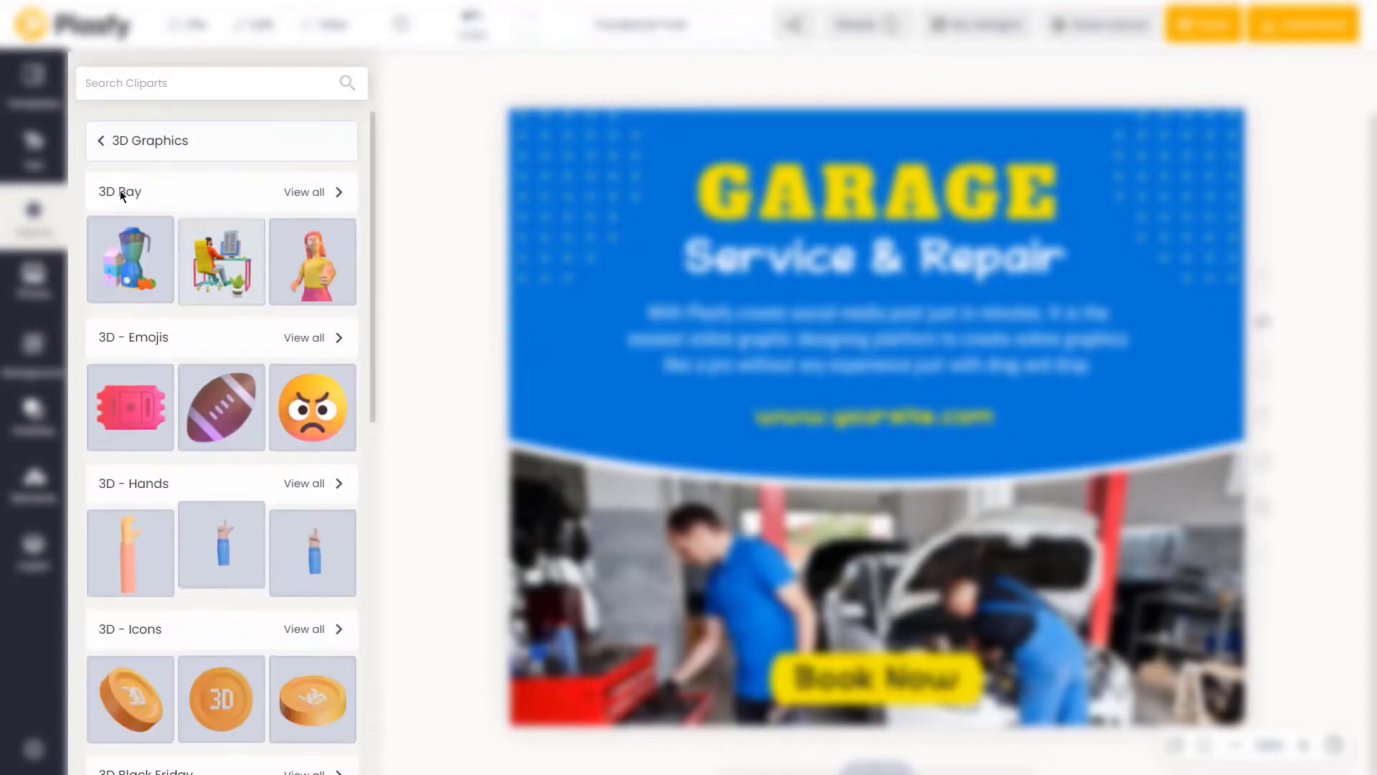
Step: Look through the 3D Bay clipart category and its collections
{"action": "scroll", "coordinate": [119, 190], "scroll_direction": "down", "scroll_amount": 20}
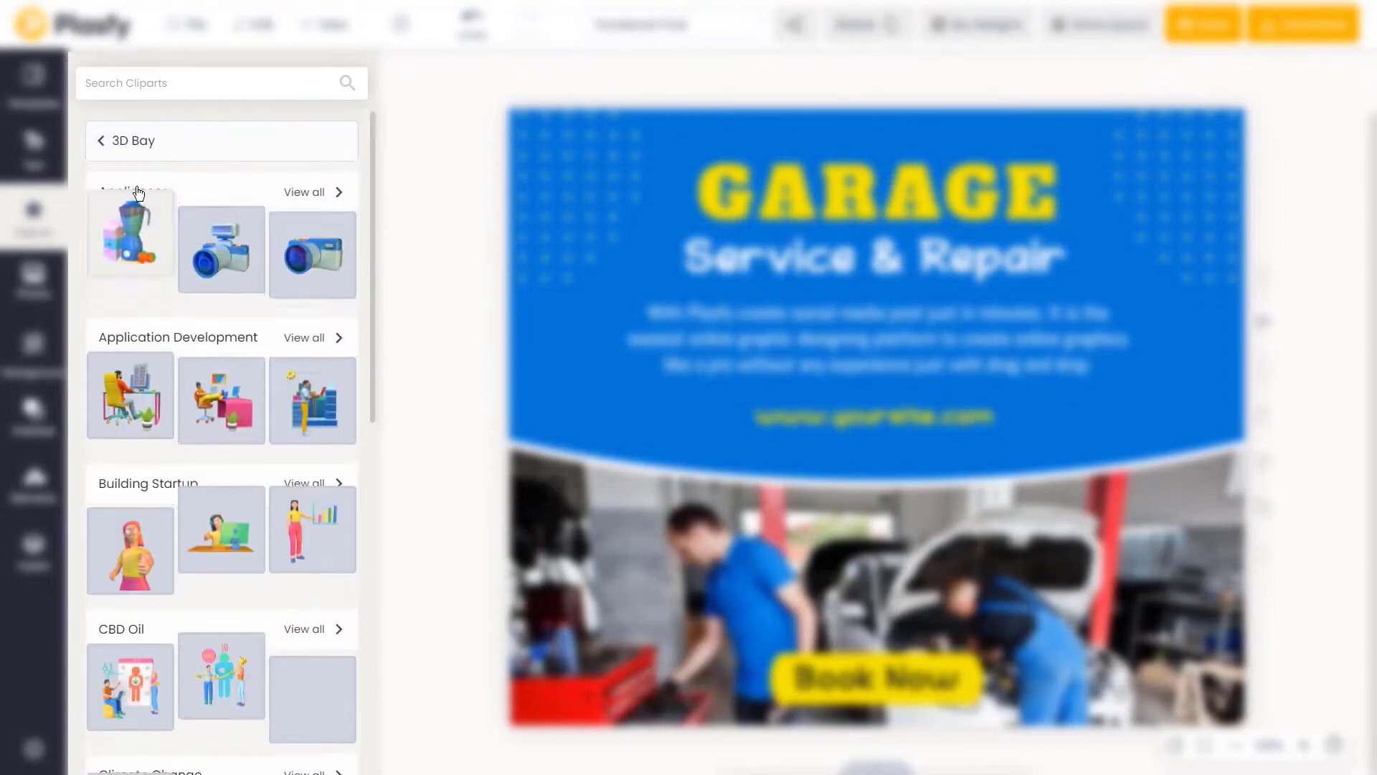
{"action": "scroll", "coordinate": [173, 287], "scroll_direction": "down", "scroll_amount": 10}
{"action": "scroll", "coordinate": [173, 286], "scroll_direction": "down", "scroll_amount": 10}
{"action": "left_click", "coordinate": [101, 131]}
Step: Look through the Dynamic Style clipart collection
{"action": "scroll", "coordinate": [299, 431], "scroll_direction": "down", "scroll_amount": 2}
{"action": "left_click", "coordinate": [299, 433]}
{"action": "left_click", "coordinate": [312, 192]}
{"action": "scroll", "coordinate": [277, 307], "scroll_direction": "down", "scroll_amount": 3}
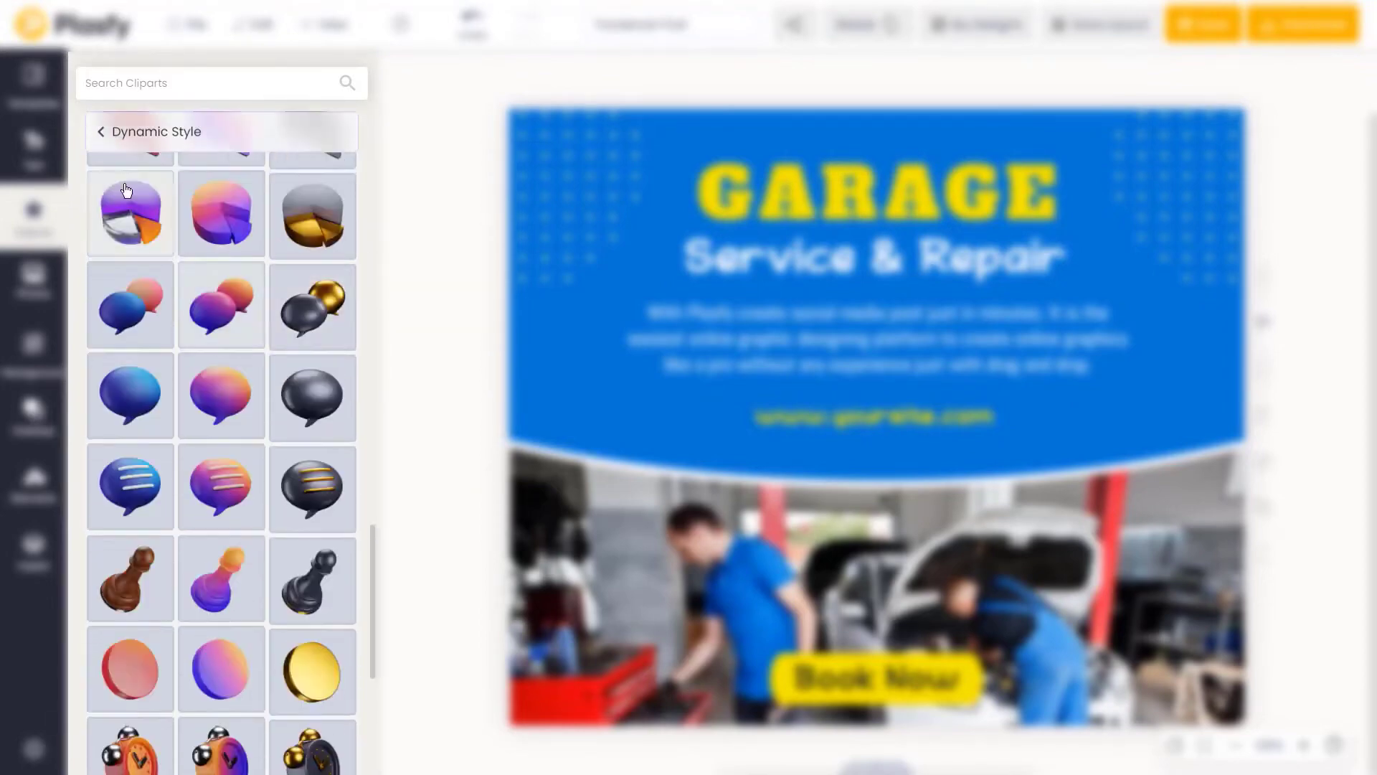
{"action": "left_click", "coordinate": [101, 131]}
Step: Look over the Avatars clipart category
{"action": "scroll", "coordinate": [234, 324], "scroll_direction": "down", "scroll_amount": 5}
{"action": "left_click", "coordinate": [101, 132]}
{"action": "left_click", "coordinate": [337, 436]}
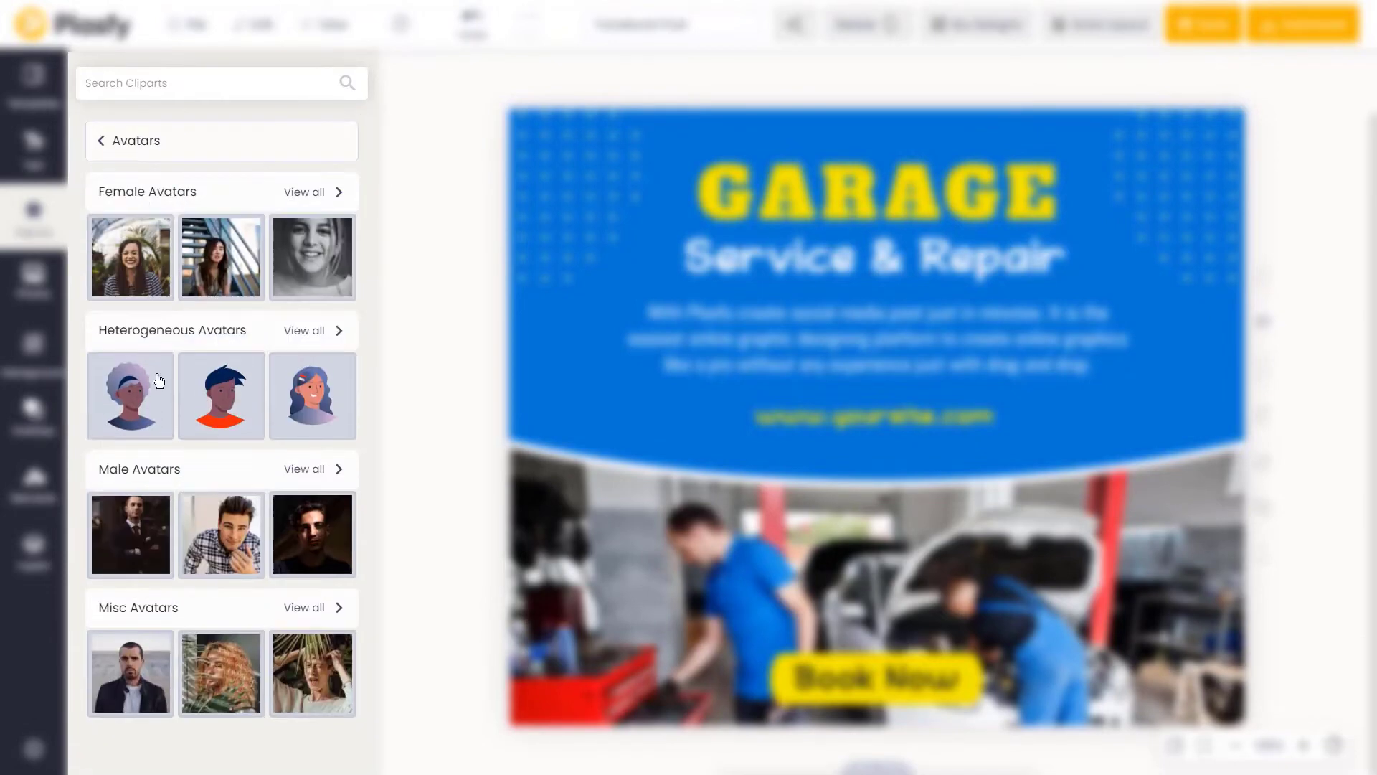
{"action": "left_click", "coordinate": [101, 141]}
Step: Look through the collections in the People Cutout clipart category
{"action": "scroll", "coordinate": [203, 345], "scroll_direction": "down", "scroll_amount": 1}
{"action": "left_click", "coordinate": [326, 494]}
{"action": "scroll", "coordinate": [209, 407], "scroll_direction": "down", "scroll_amount": 10}
{"action": "scroll", "coordinate": [209, 408], "scroll_direction": "up", "scroll_amount": 10}
{"action": "left_click", "coordinate": [304, 191]}
{"action": "scroll", "coordinate": [171, 307], "scroll_direction": "down", "scroll_amount": 10}
{"action": "scroll", "coordinate": [170, 308], "scroll_direction": "down", "scroll_amount": 20}
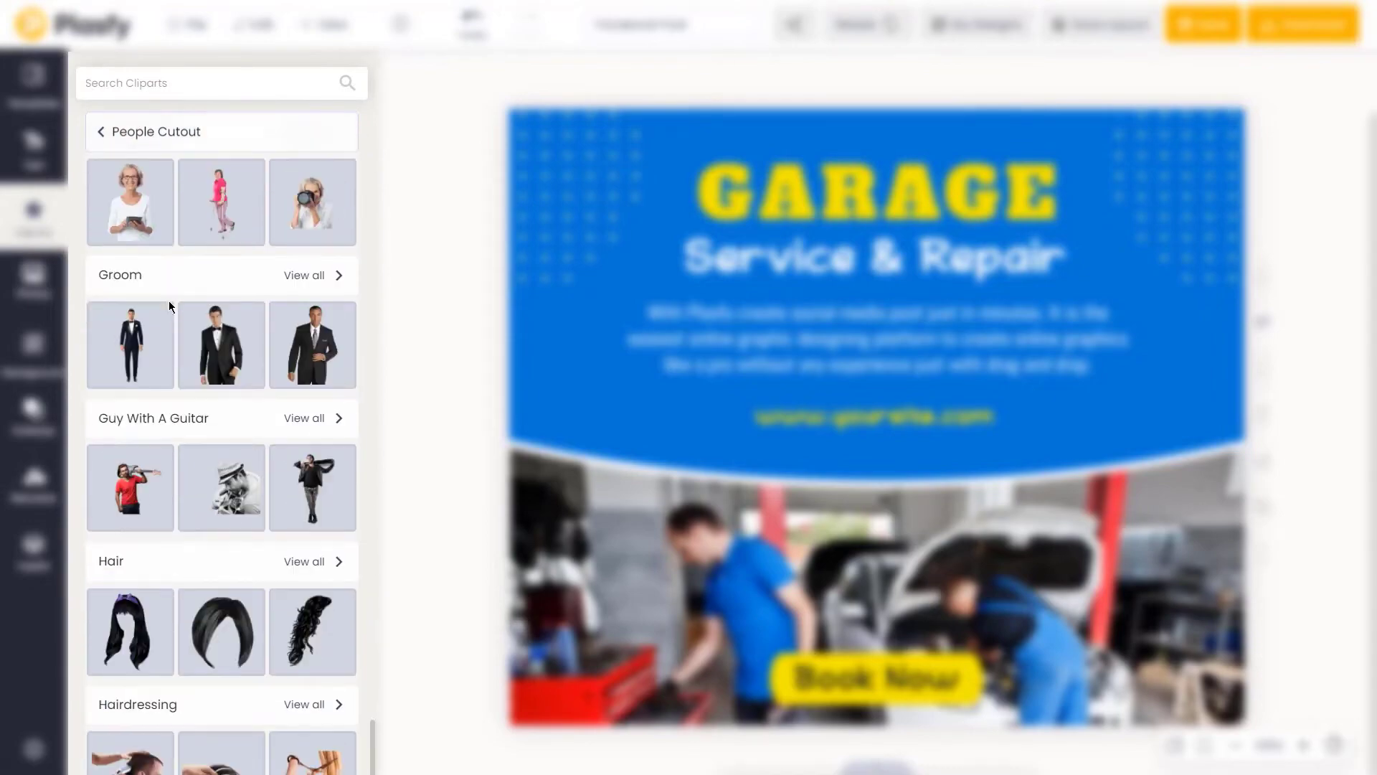
{"action": "scroll", "coordinate": [171, 307], "scroll_direction": "down", "scroll_amount": 15}
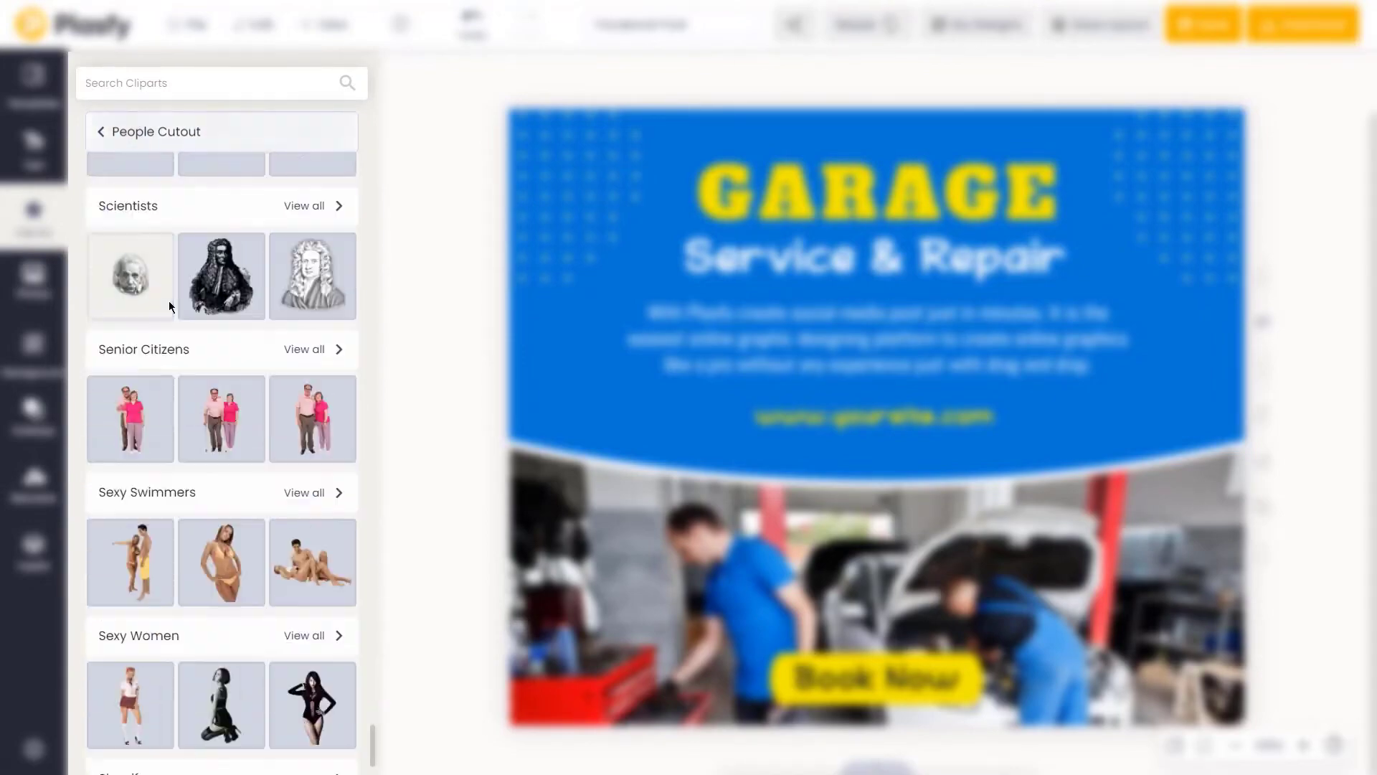
Step: Look through the Animals Cutout clipart category
{"action": "left_click", "coordinate": [100, 131]}
{"action": "left_click", "coordinate": [308, 337]}
{"action": "scroll", "coordinate": [312, 328], "scroll_direction": "down", "scroll_amount": 20}
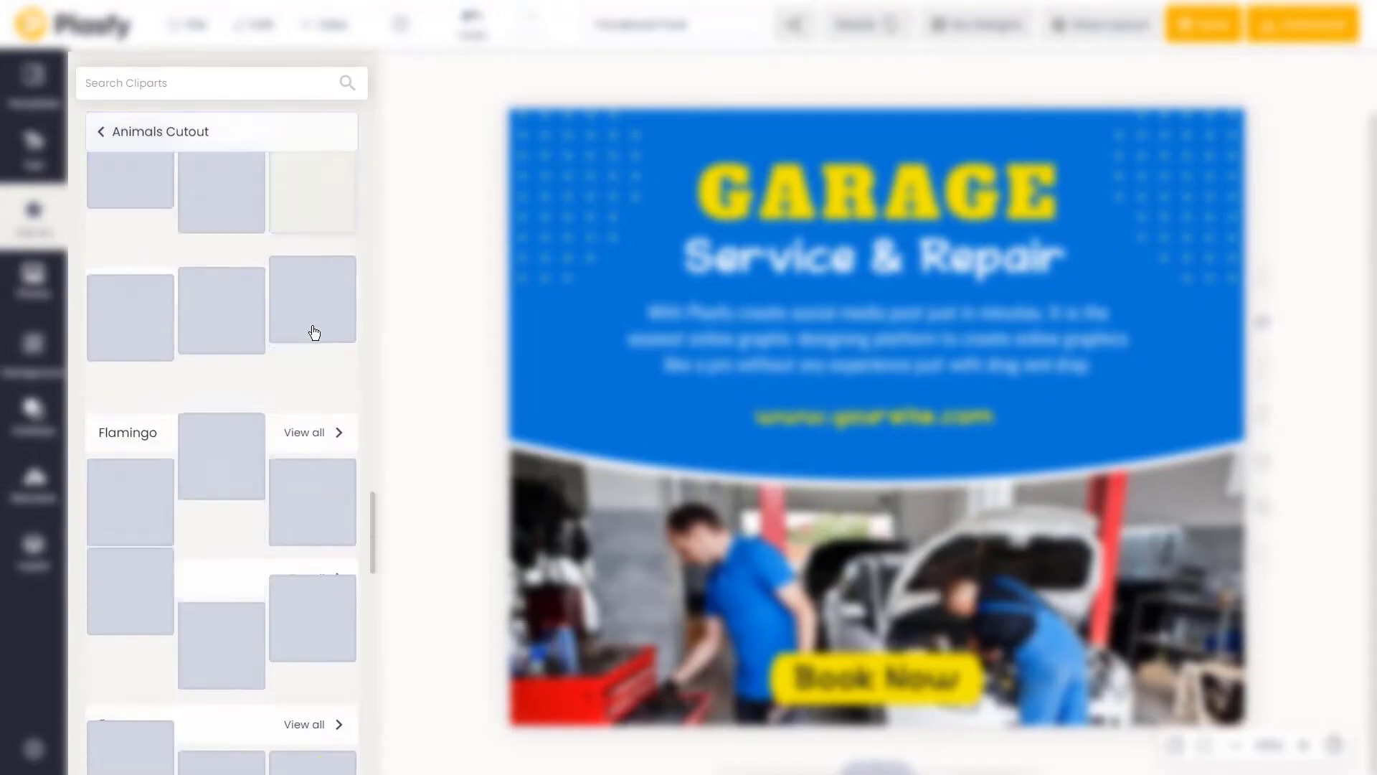
{"action": "left_click", "coordinate": [101, 141]}
Step: Look through further cutout clipart categories, including Transport Cutout
{"action": "scroll", "coordinate": [309, 487], "scroll_direction": "down", "scroll_amount": 20}
{"action": "left_click", "coordinate": [307, 495]}
{"action": "scroll", "coordinate": [319, 500], "scroll_direction": "down", "scroll_amount": 12}
{"action": "scroll", "coordinate": [319, 500], "scroll_direction": "up", "scroll_amount": 10}
{"action": "left_click", "coordinate": [305, 575]}
{"action": "scroll", "coordinate": [162, 299], "scroll_direction": "down", "scroll_amount": 15}
{"action": "scroll", "coordinate": [161, 299], "scroll_direction": "down", "scroll_amount": 10}
{"action": "left_click", "coordinate": [102, 136]}
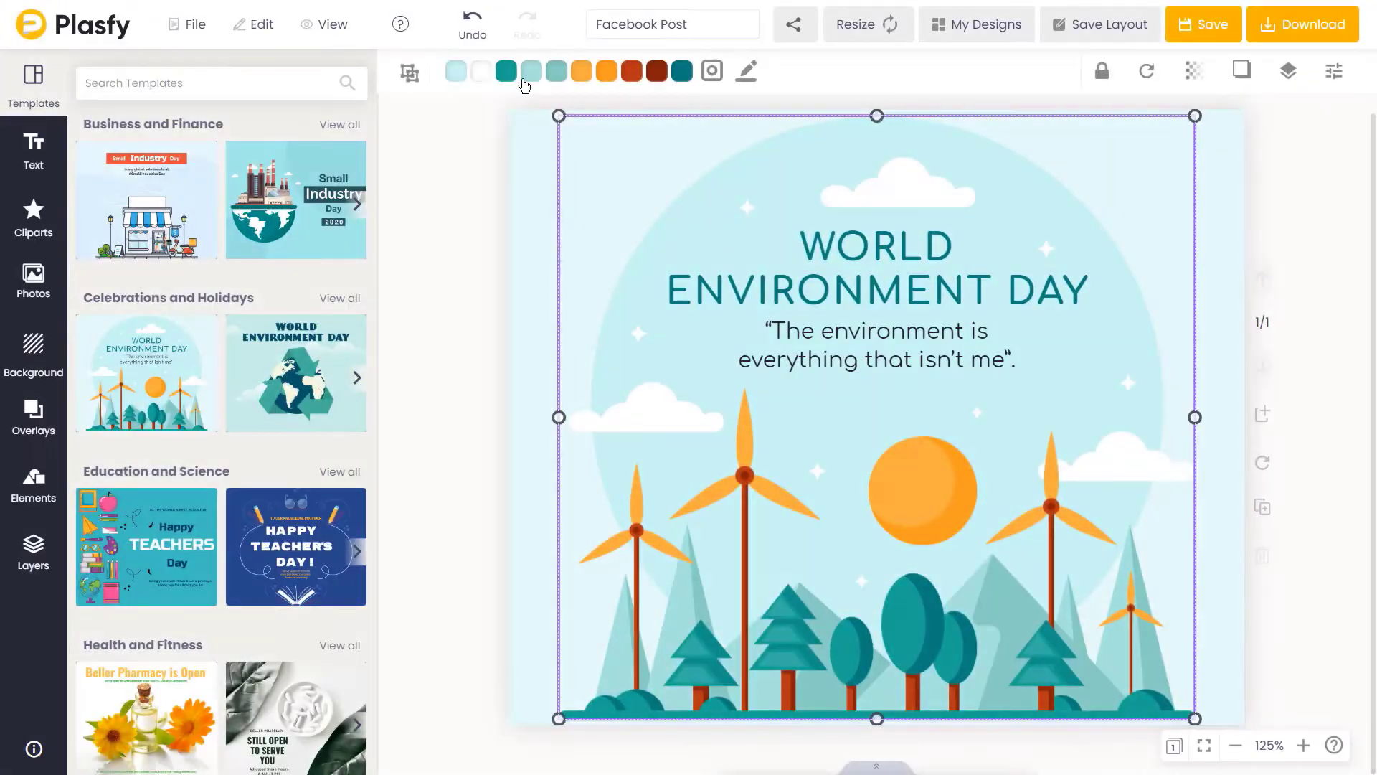
Step: Recolour the World Environment Day illustration's dark navy parts dark green and its teal parts light green
{"action": "left_click", "coordinate": [506, 70]}
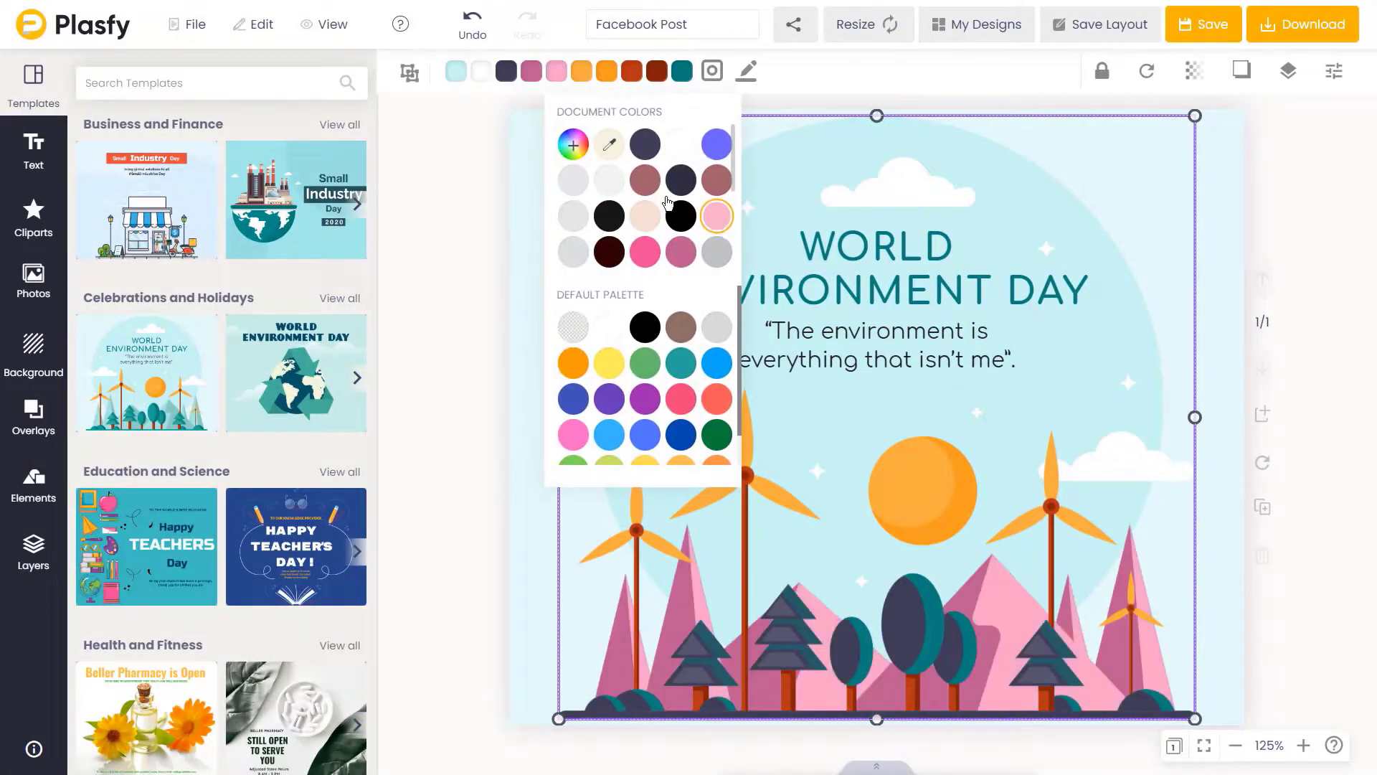
{"action": "left_click", "coordinate": [506, 72]}
{"action": "left_click", "coordinate": [682, 70]}
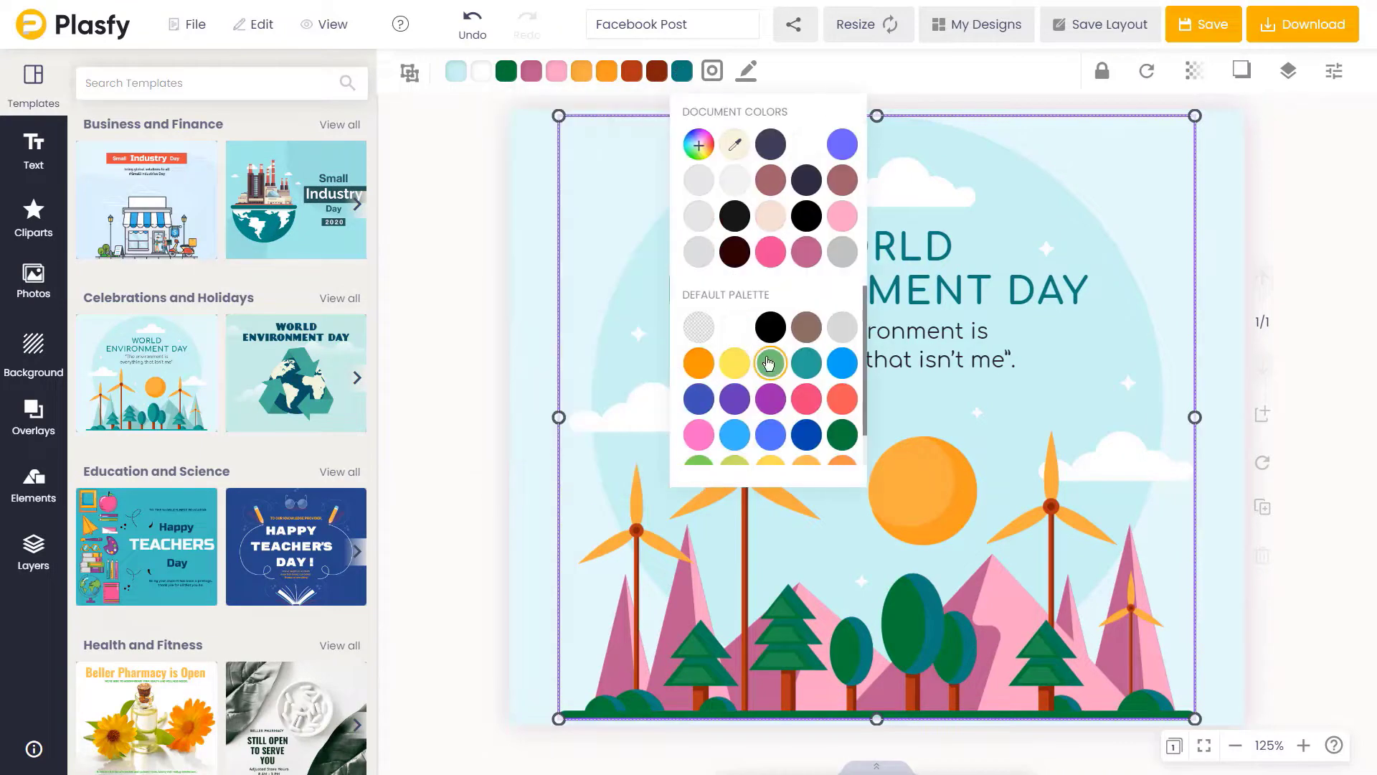
Step: Recolour the illustration's red-orange accents with the custom colour #CE6140 and its deeper orange parts with a lighter orange
{"action": "left_click", "coordinate": [647, 144]}
{"action": "left_click", "coordinate": [759, 197]}
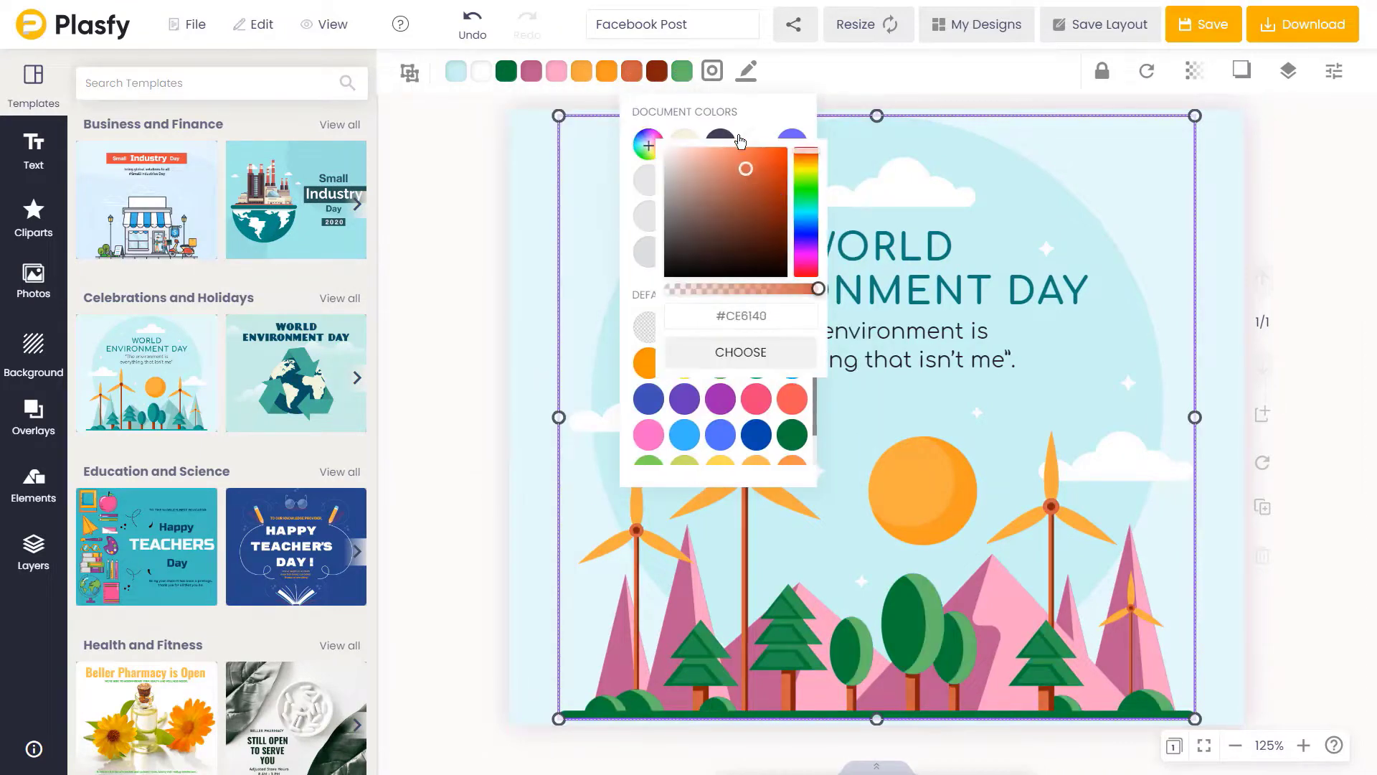
{"action": "left_click", "coordinate": [608, 74]}
{"action": "left_click", "coordinate": [584, 72]}
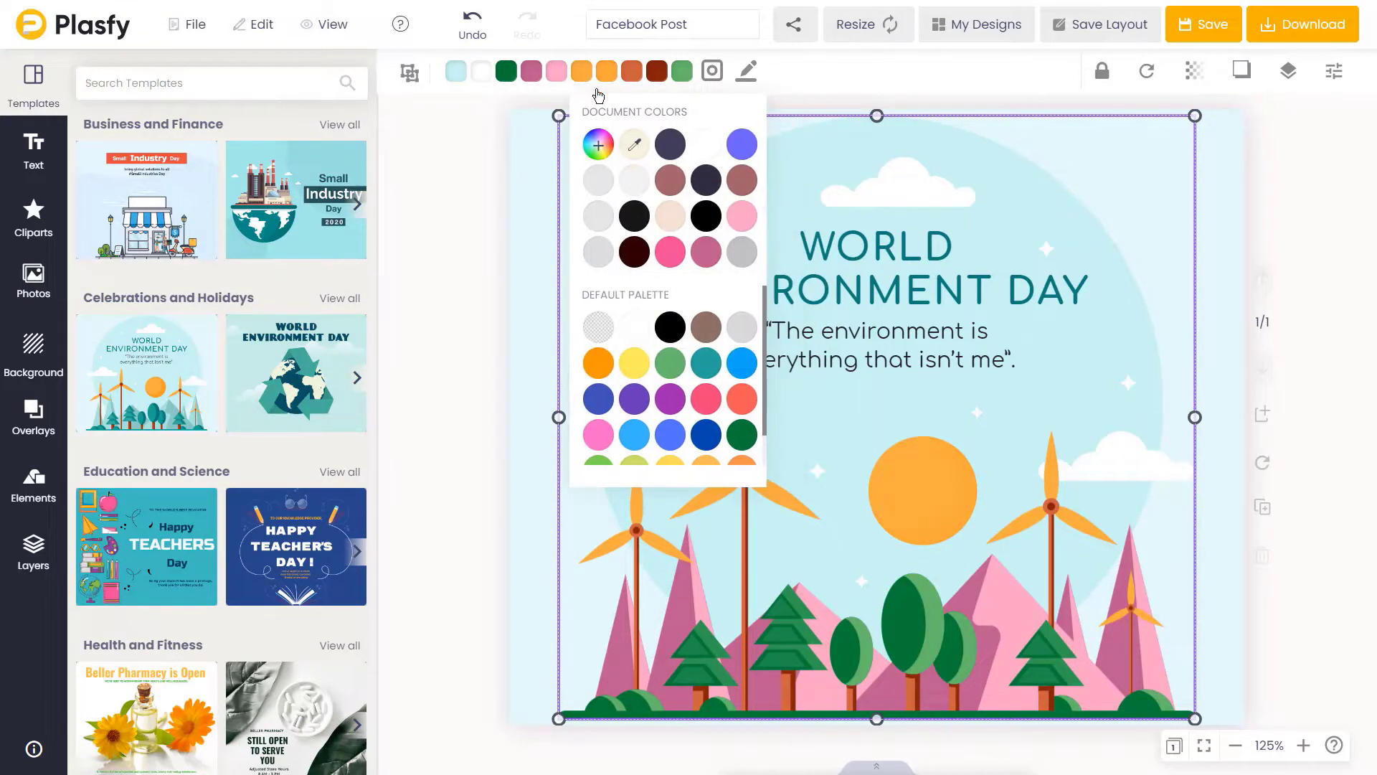
Step: Recolour the large light-blue circle behind the illustration grey and pick a new page background colour
{"action": "left_click", "coordinate": [456, 71]}
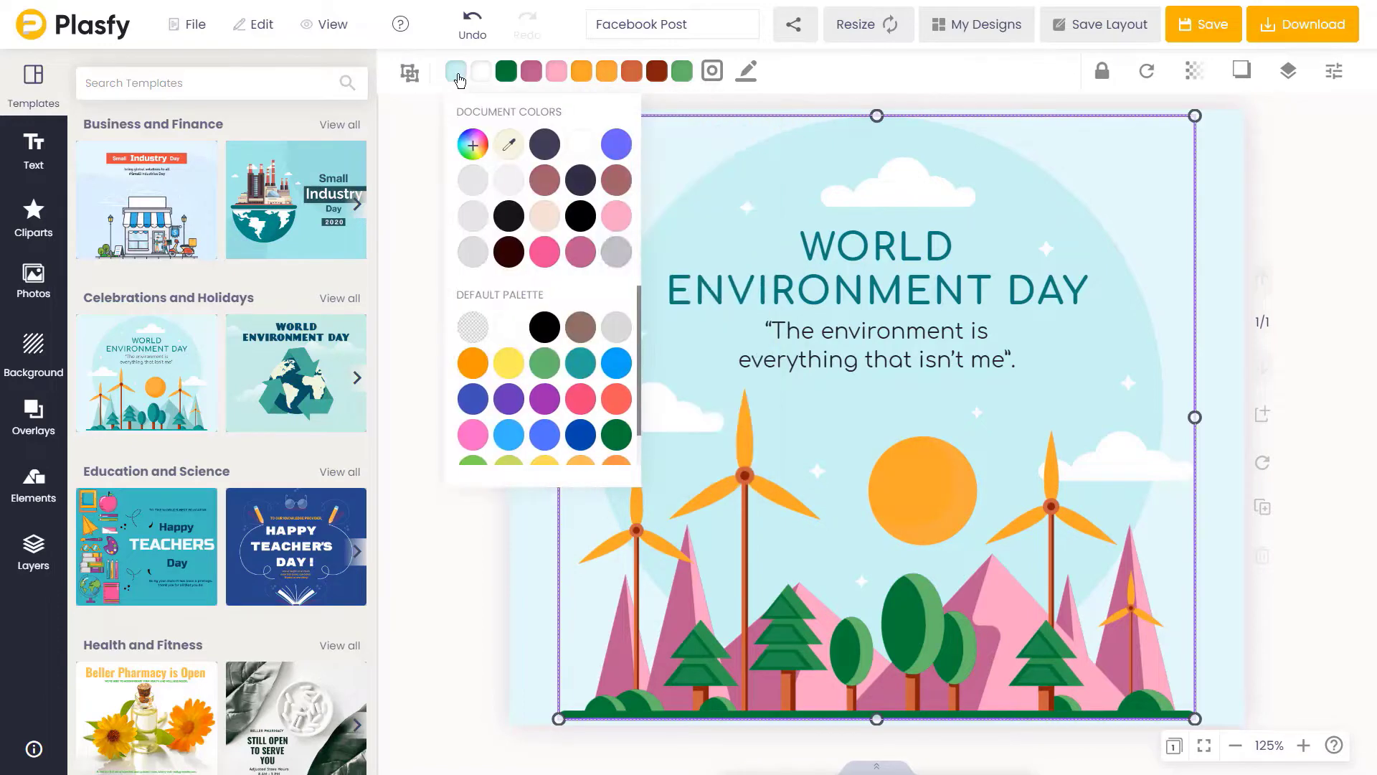
{"action": "left_click", "coordinate": [616, 252]}
{"action": "left_click", "coordinate": [1182, 172]}
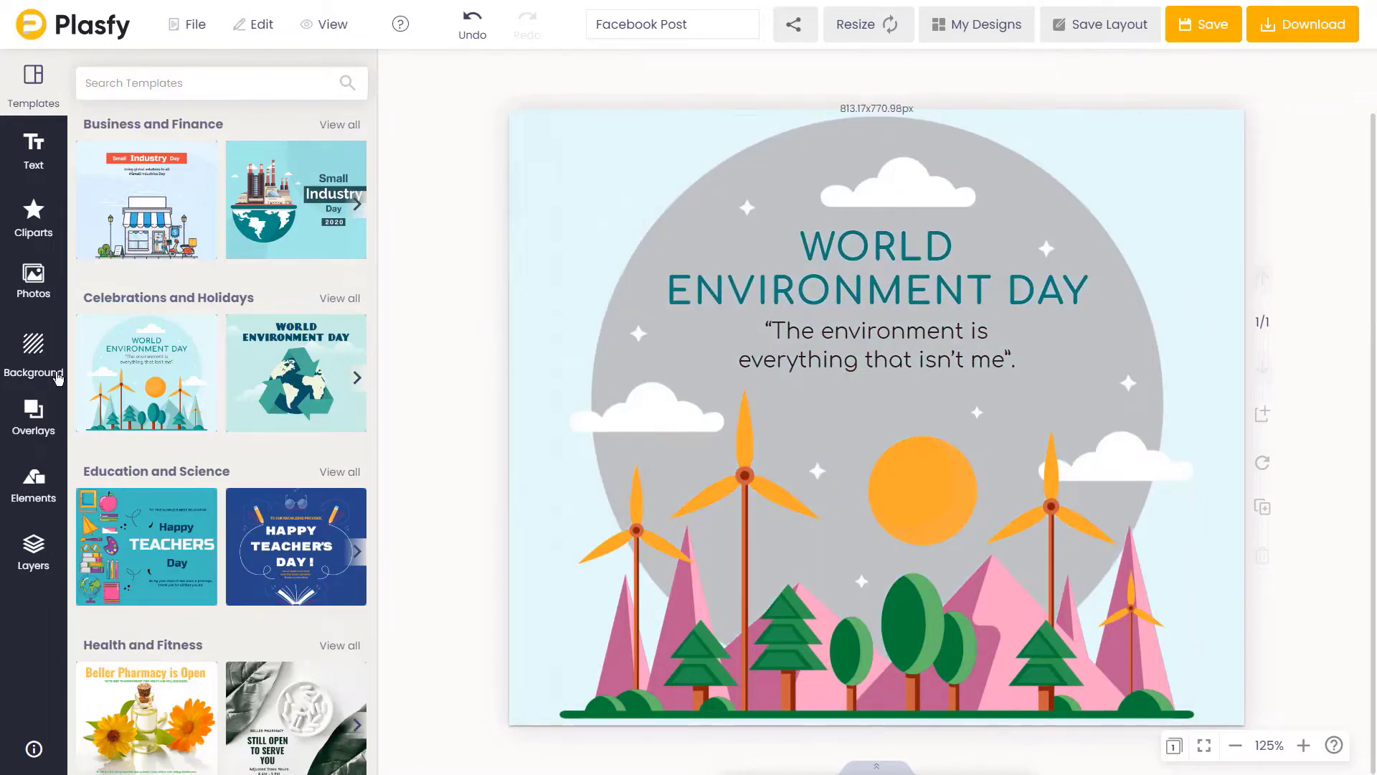
{"action": "left_click", "coordinate": [145, 409]}
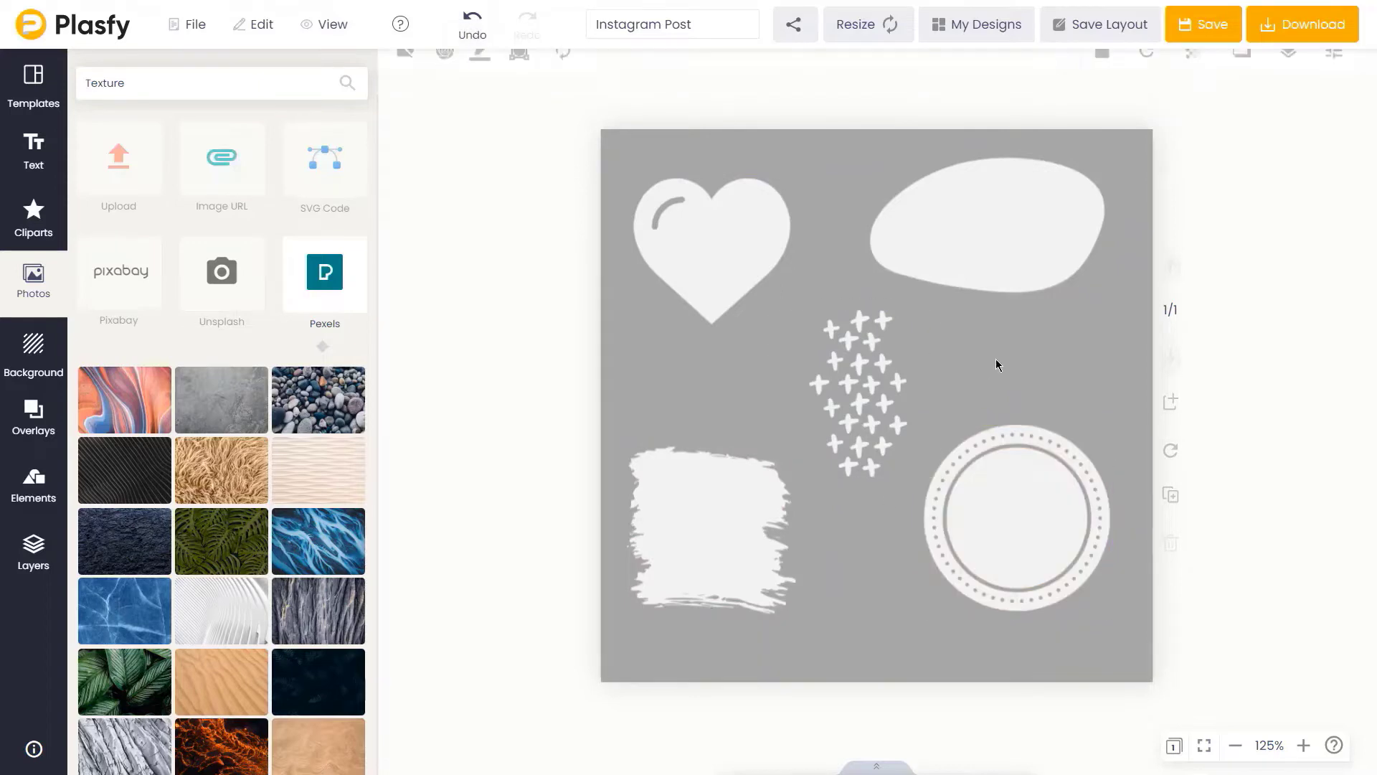
Step: Fill the heart shape with the dark blue texture photo and give it a pinkish-red outline
{"action": "scroll", "coordinate": [133, 501], "scroll_direction": "down", "scroll_amount": 2}
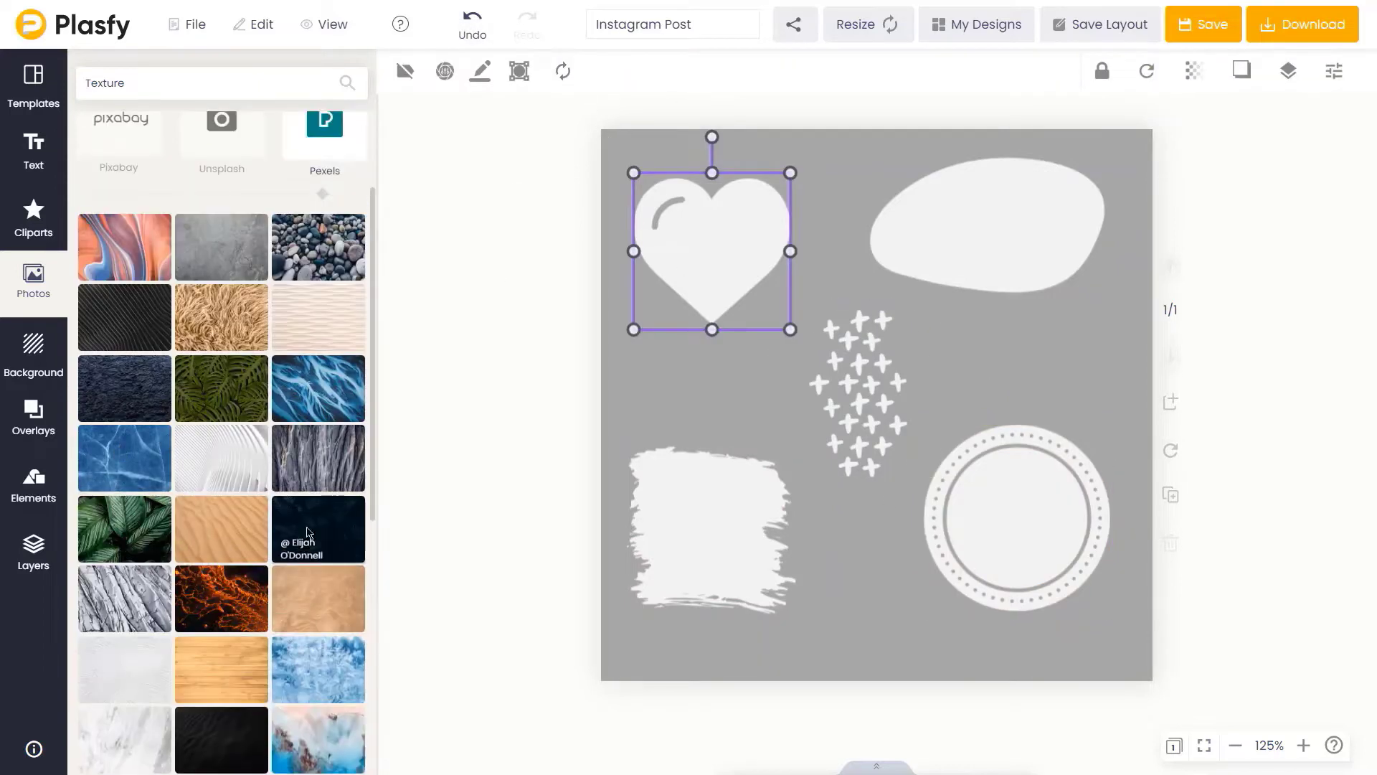
{"action": "left_click_drag", "start_coordinate": [308, 532], "coordinate": [741, 267]}
{"action": "left_click", "coordinate": [524, 71]}
{"action": "left_click_drag", "start_coordinate": [465, 158], "coordinate": [477, 159]}
{"action": "left_click", "coordinate": [489, 71]}
Step: Fill the rounded blob shape with the green leaves photo, adjusting its image filters and adding a dark green outline
{"action": "left_click", "coordinate": [988, 226]}
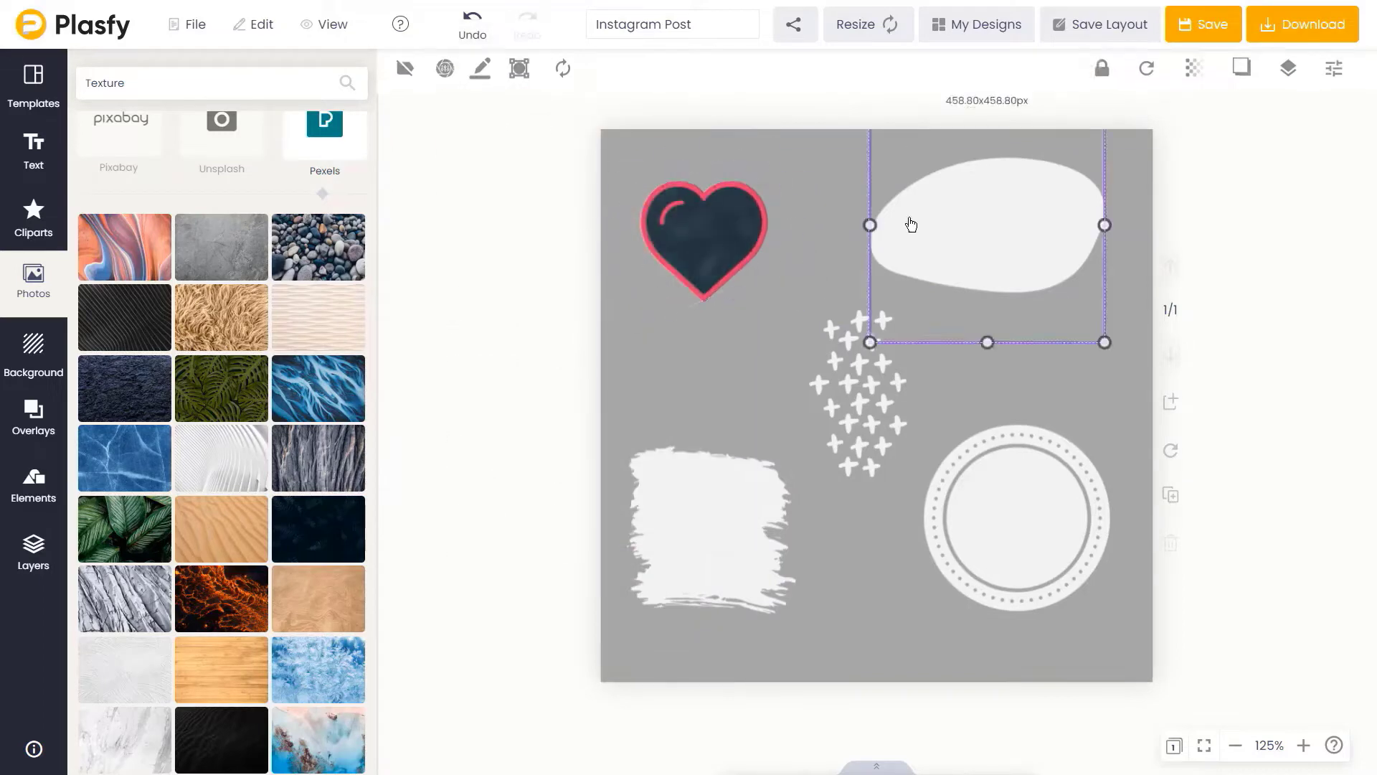
{"action": "left_click", "coordinate": [124, 528]}
{"action": "left_click", "coordinate": [983, 249]}
{"action": "left_click", "coordinate": [489, 70]}
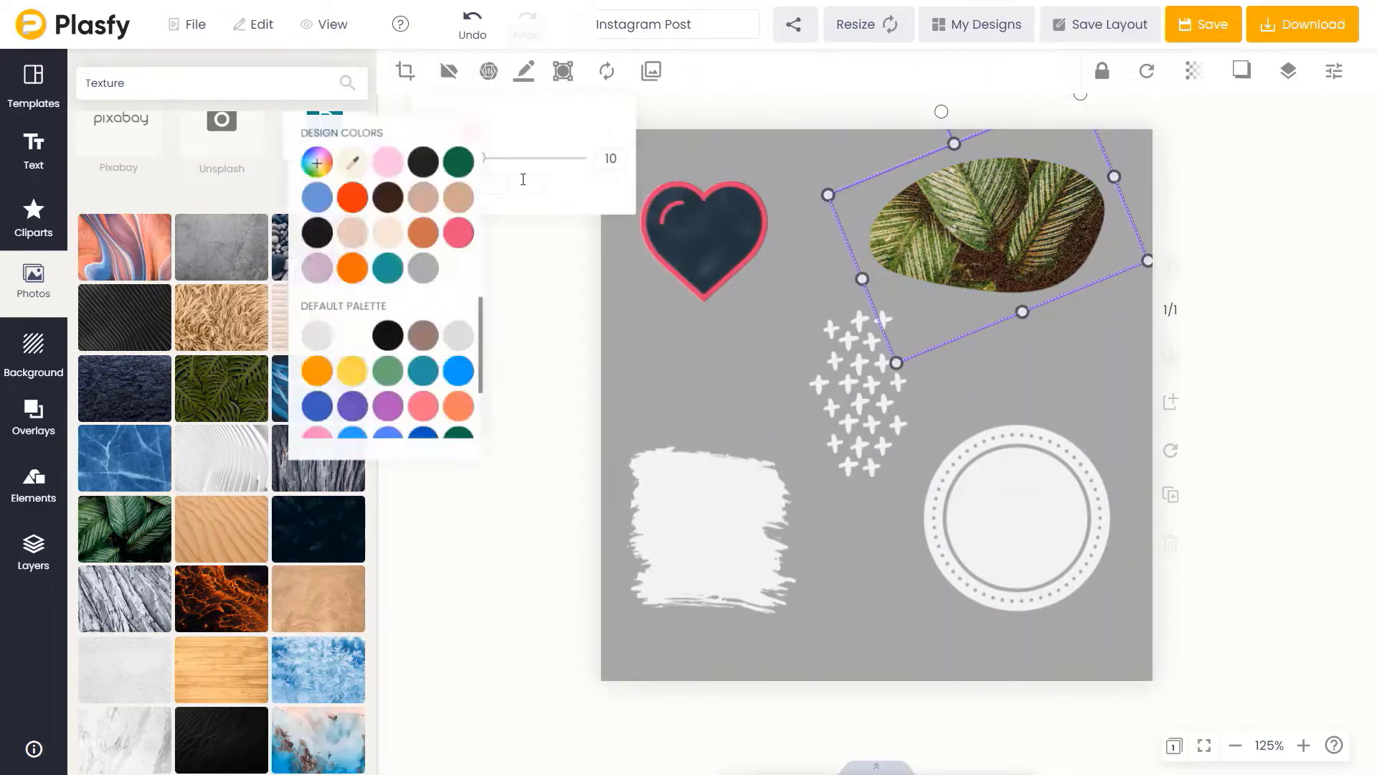
{"action": "left_click", "coordinate": [523, 70]}
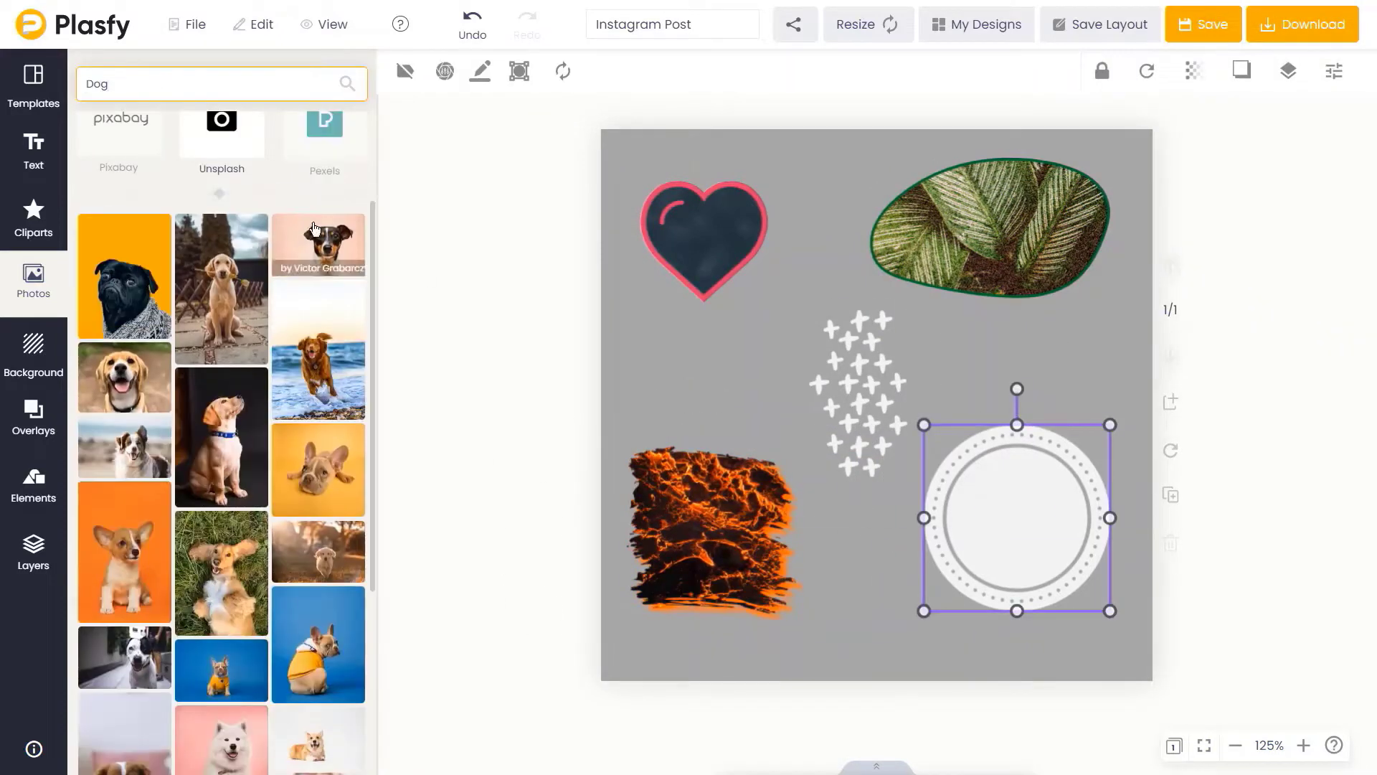
Step: Fill the round badge with the smiling beagle photo and search the photos for an abstract texture
{"action": "left_click", "coordinate": [124, 377]}
{"action": "left_click", "coordinate": [1039, 671]}
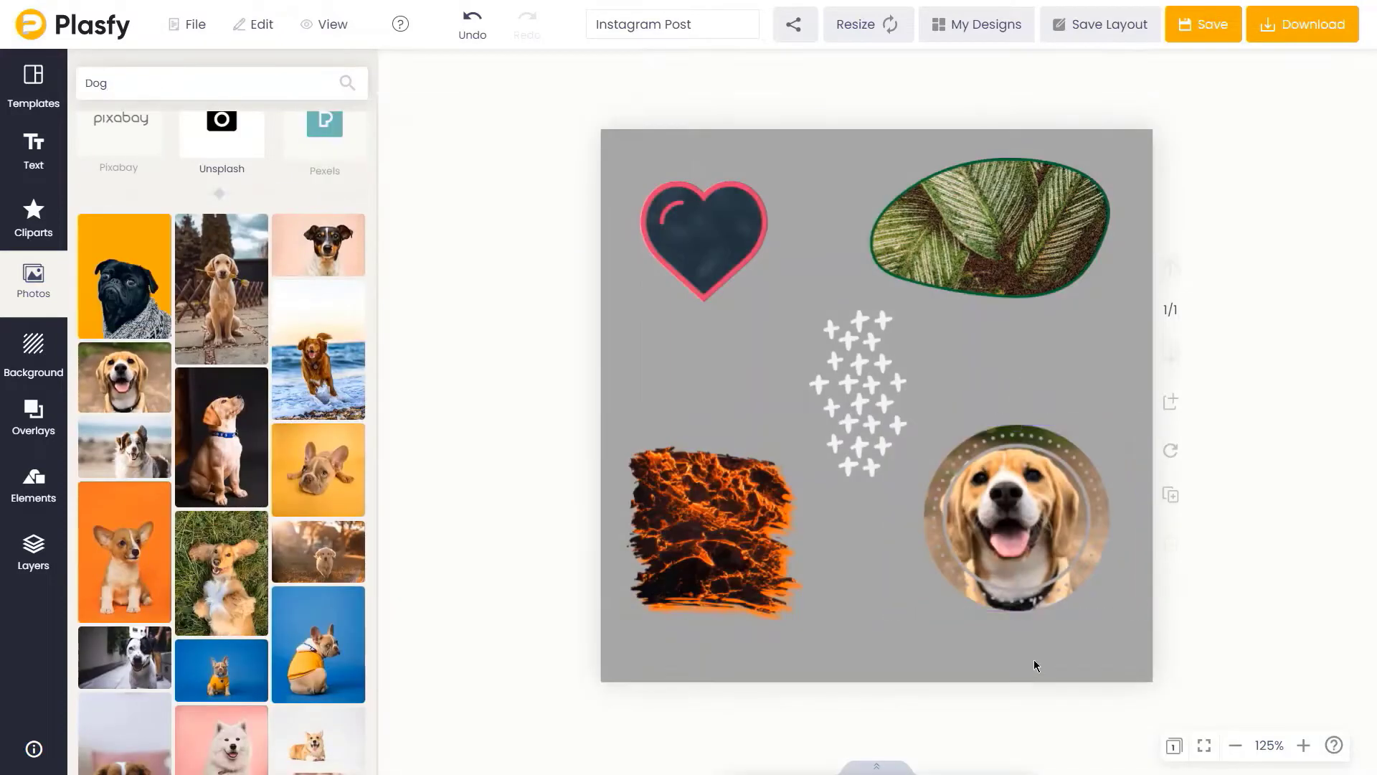
{"action": "type", "text": "tract texture"}
{"action": "key", "text": "Return"}
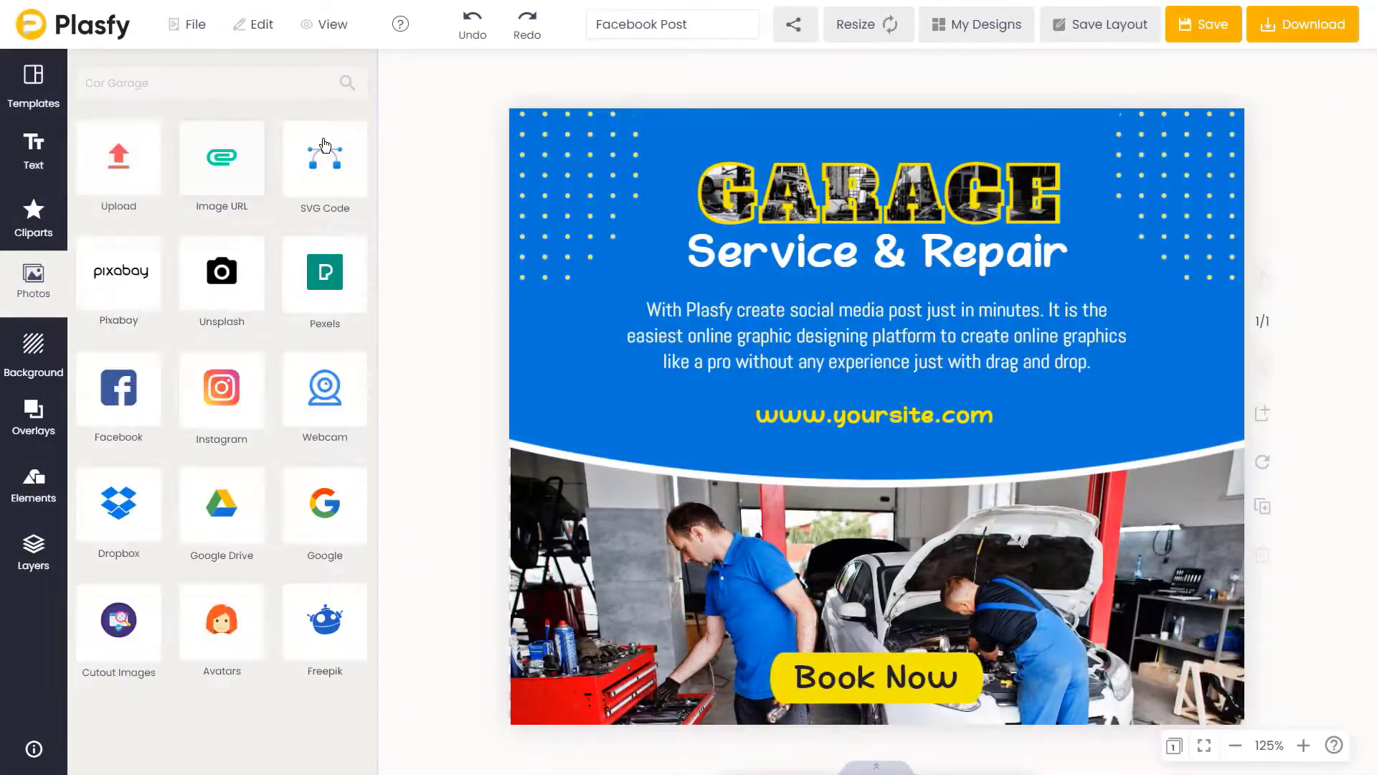
Step: Look through the available photo sources, opening Pixabay, Unsplash and Pexels for the Car Garage search
{"action": "left_click", "coordinate": [325, 145]}
{"action": "left_click", "coordinate": [338, 161]}
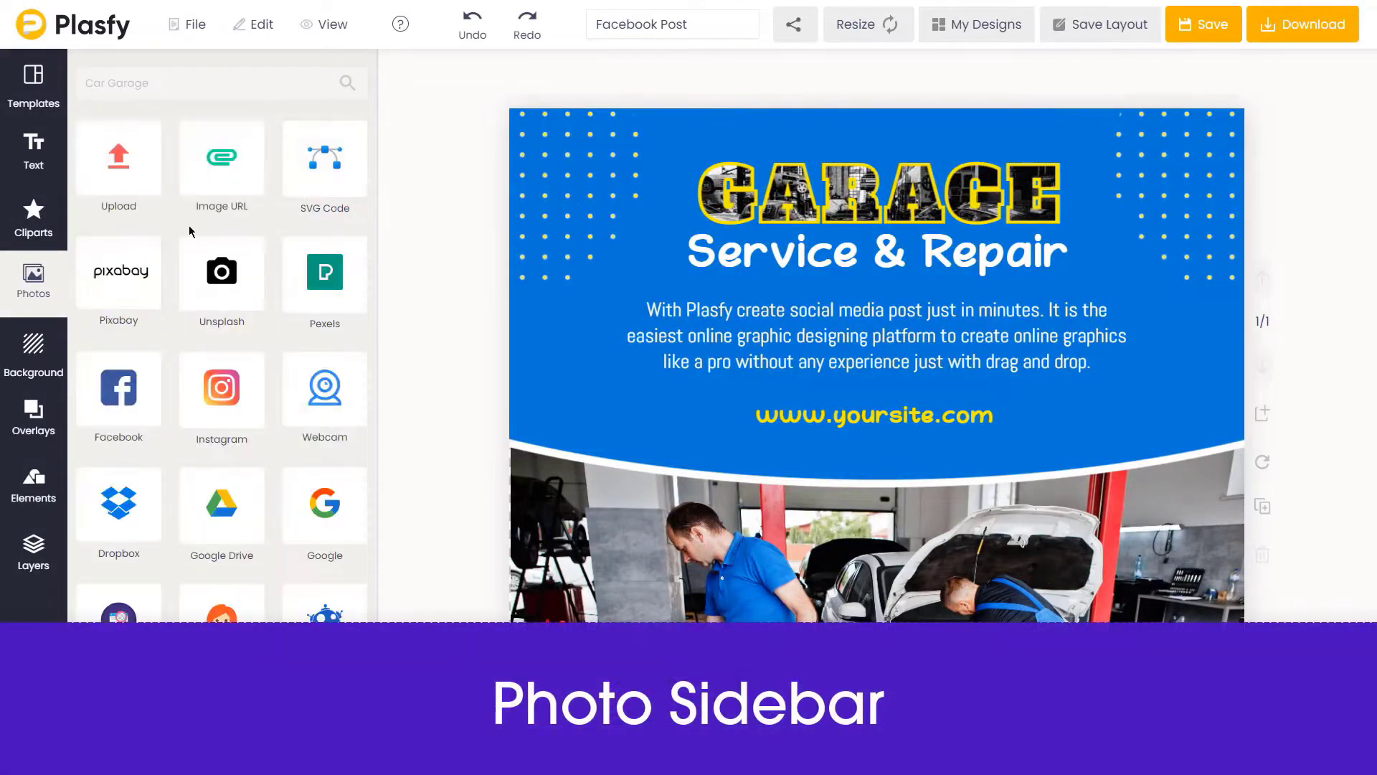
{"action": "left_click", "coordinate": [107, 280]}
{"action": "left_click", "coordinate": [222, 273]}
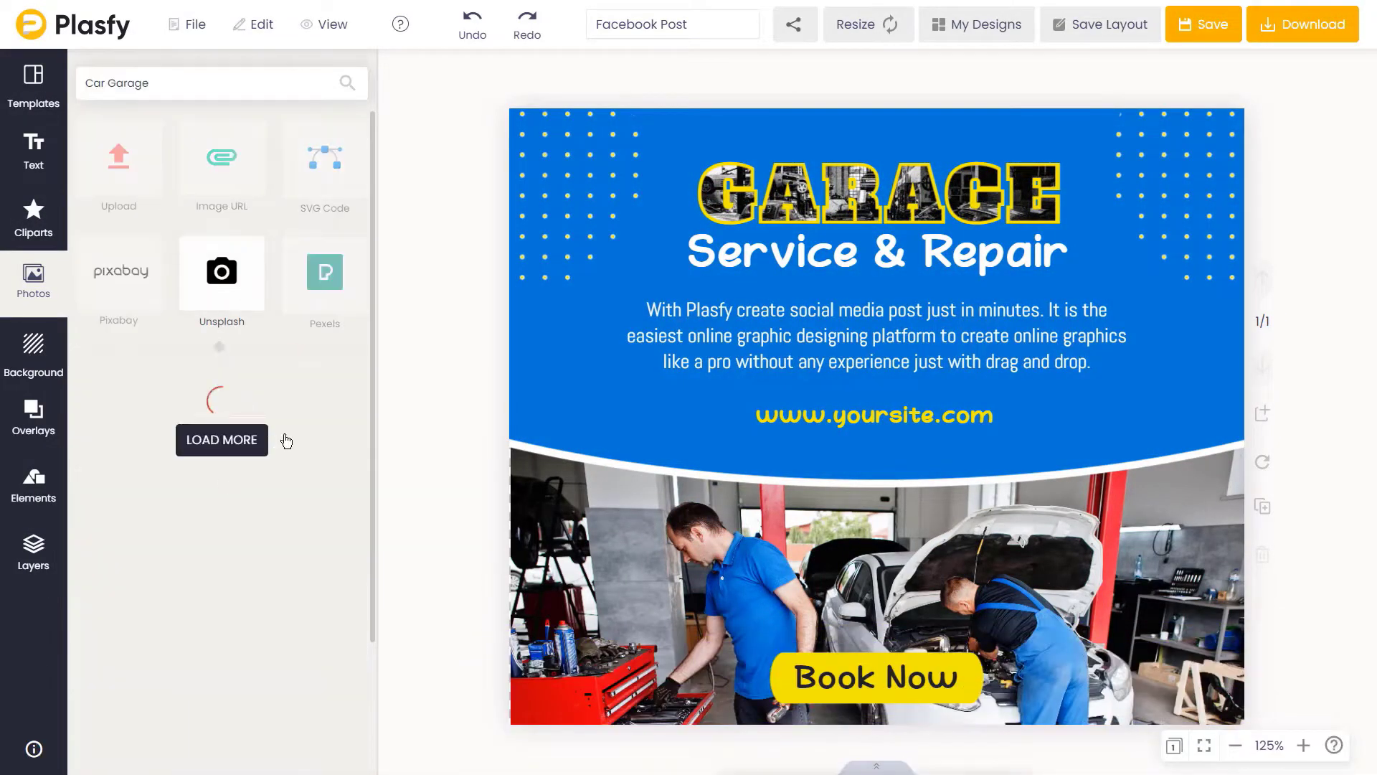
{"action": "left_click", "coordinate": [325, 272]}
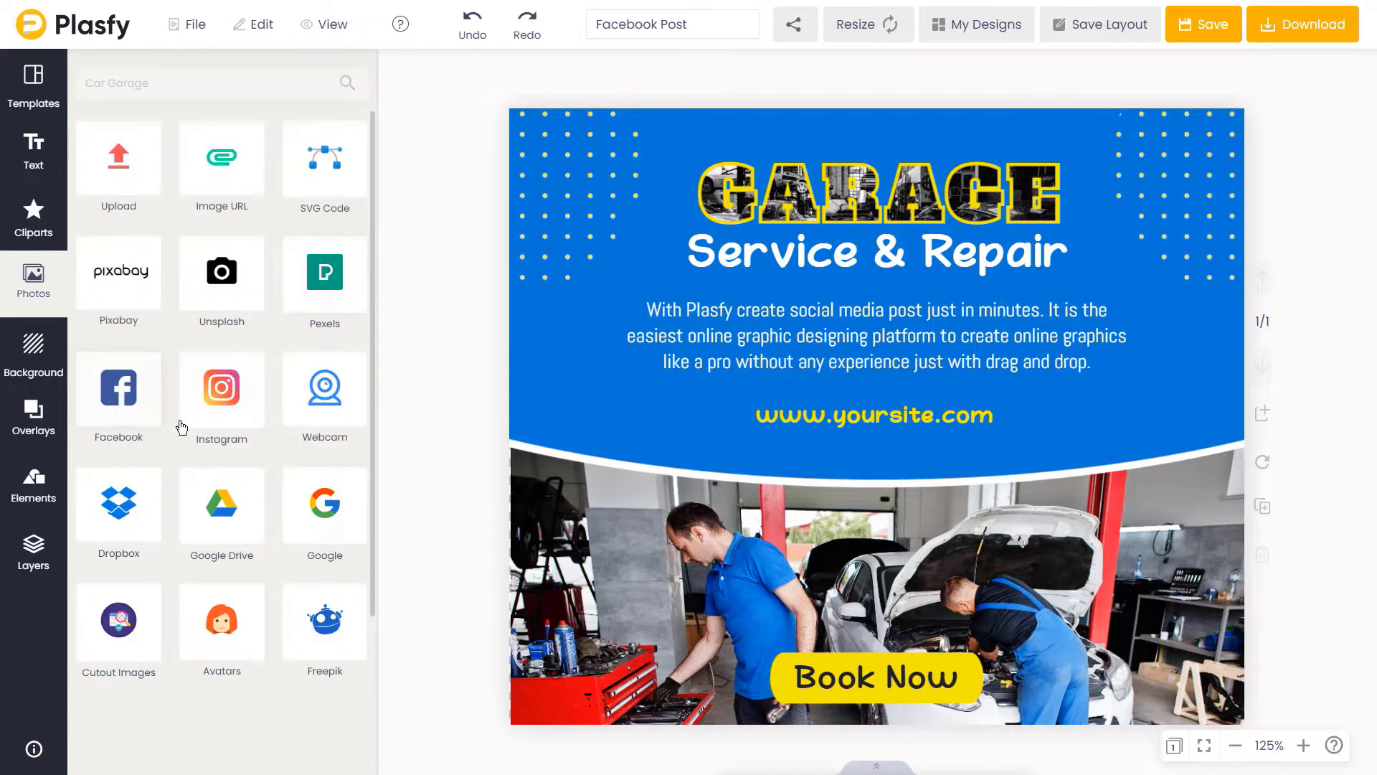
Step: Search the Freepik photos for Animals and look through them
{"action": "left_click", "coordinate": [326, 624]}
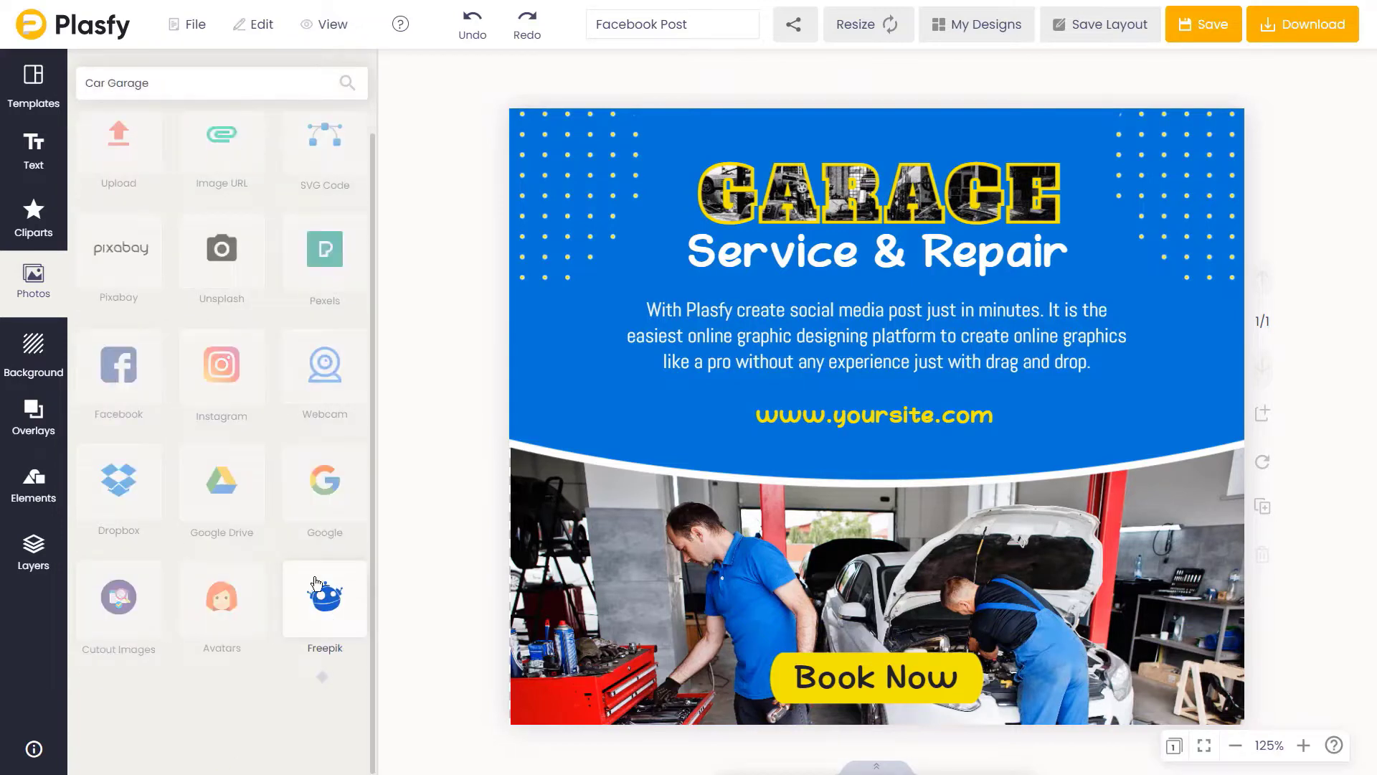
{"action": "left_click", "coordinate": [167, 85]}
{"action": "type", "text": "Animals"}
{"action": "key", "text": "Return"}
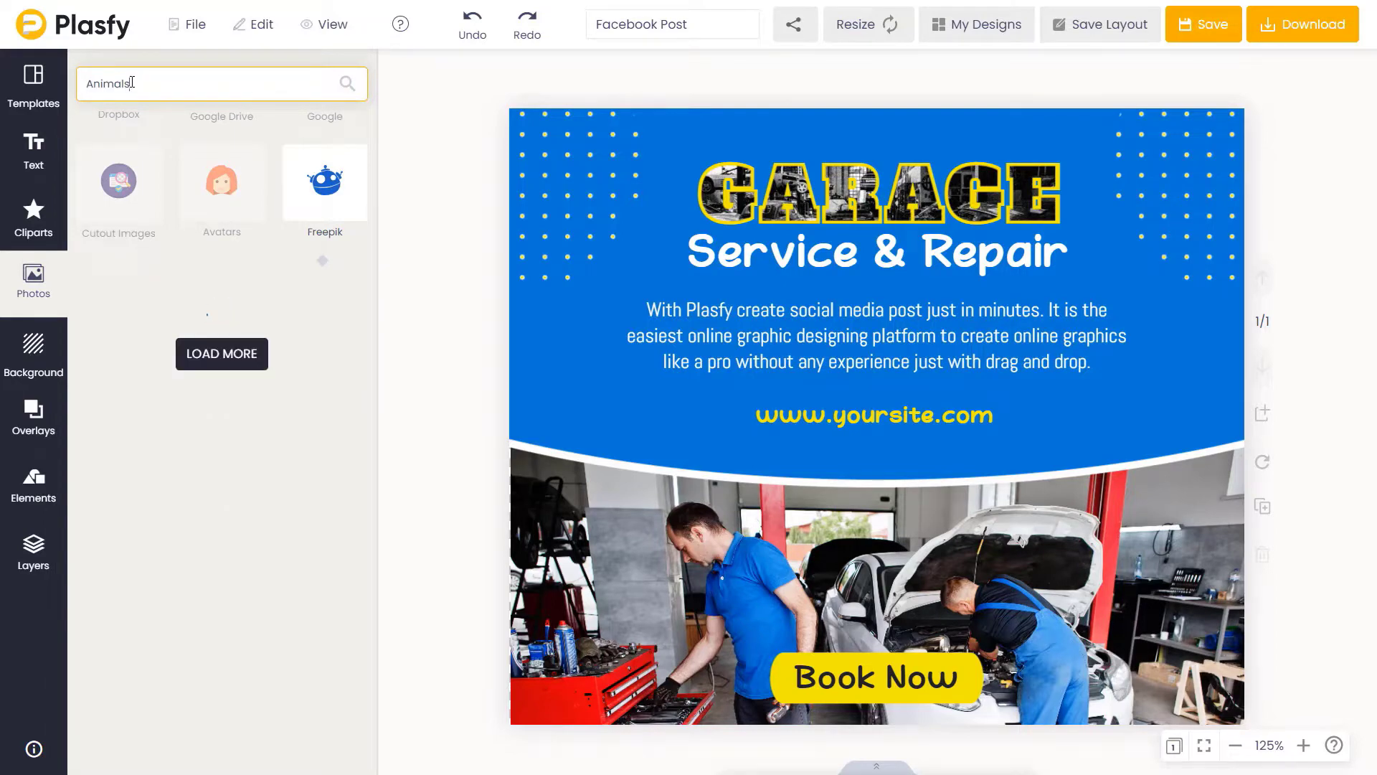
{"action": "scroll", "coordinate": [200, 526], "scroll_direction": "down", "scroll_amount": 5}
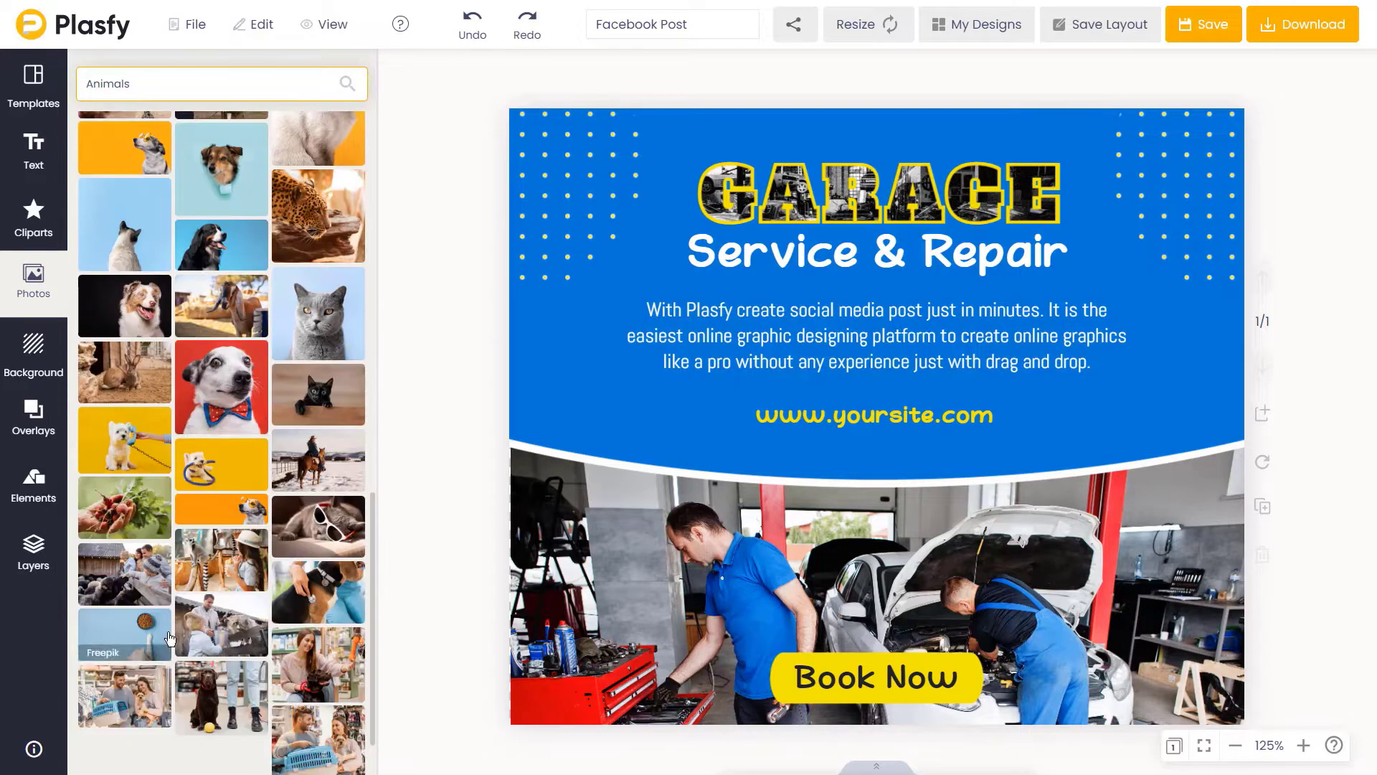
{"action": "scroll", "coordinate": [165, 652], "scroll_direction": "up", "scroll_amount": 5}
Step: Look through the Animals photos from Pixabay and Pexels
{"action": "left_click", "coordinate": [150, 295]}
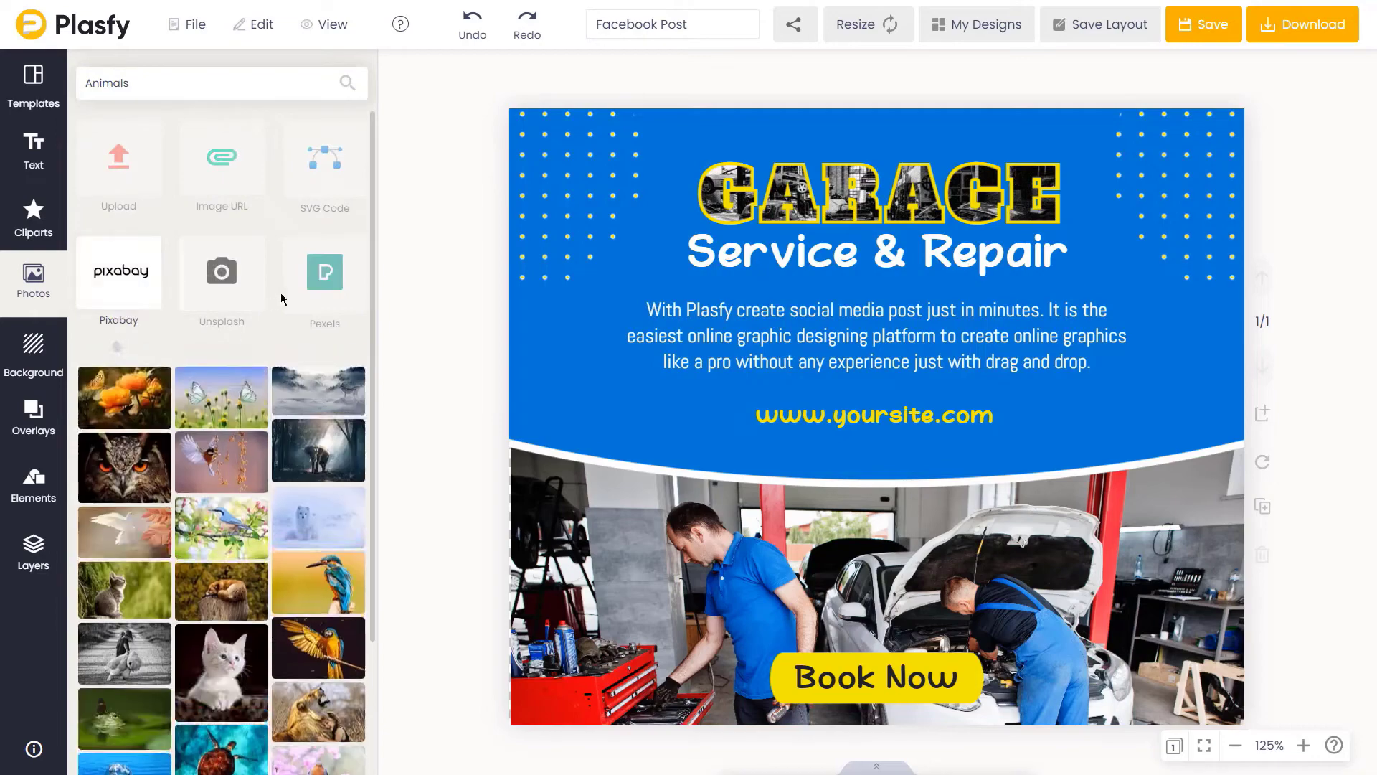
{"action": "left_click", "coordinate": [294, 299]}
{"action": "scroll", "coordinate": [228, 619], "scroll_direction": "down", "scroll_amount": 9}
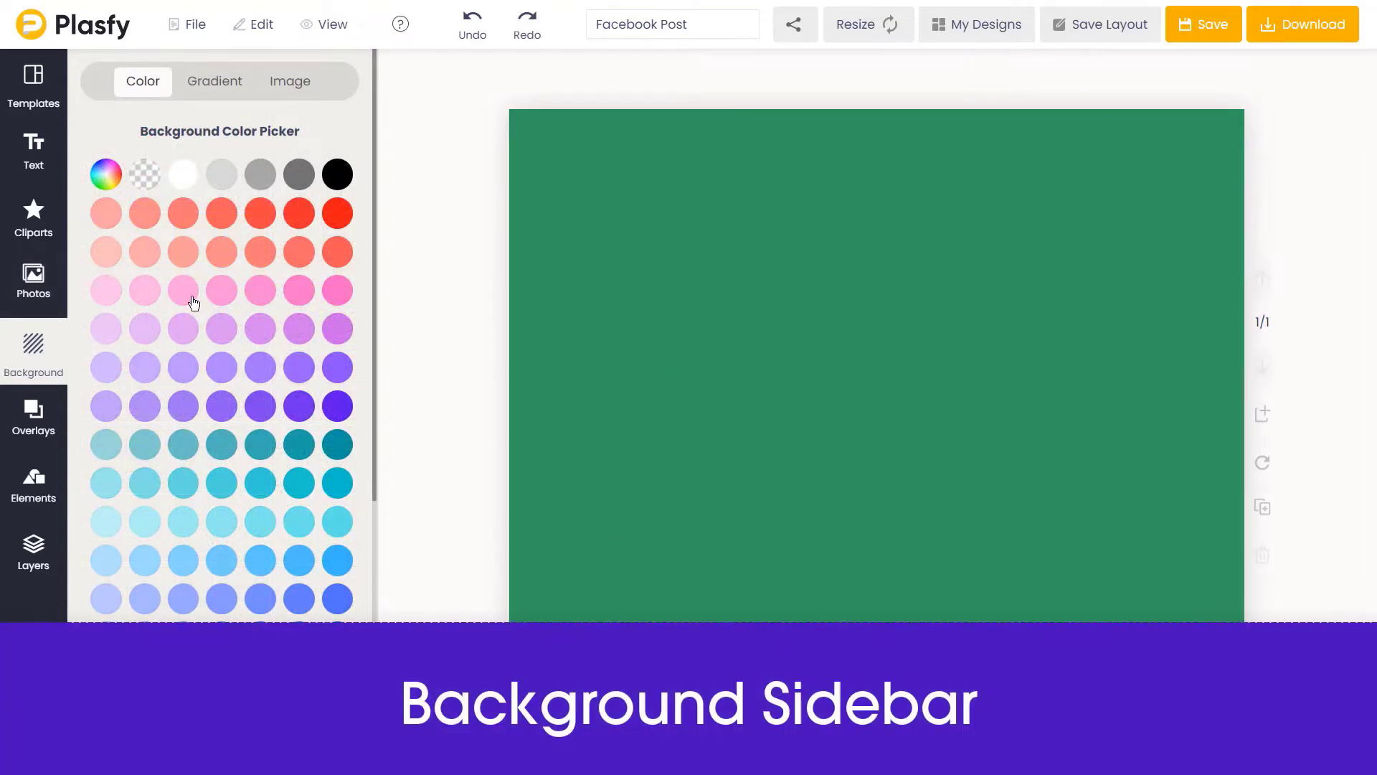
Step: Try pink shades and a custom colour for the page background
{"action": "left_click", "coordinate": [223, 291]}
{"action": "left_click", "coordinate": [300, 292]}
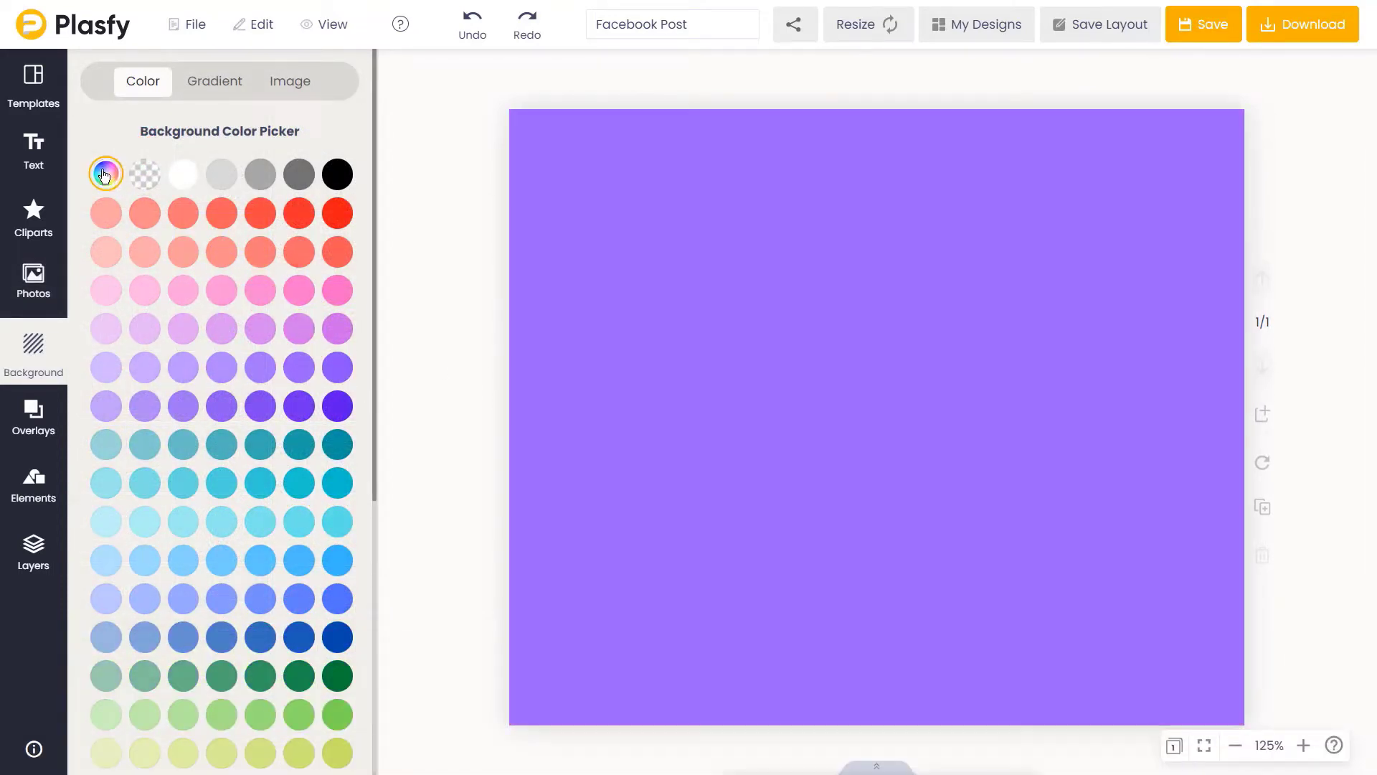
{"action": "left_click", "coordinate": [107, 174]}
{"action": "left_click_drag", "start_coordinate": [184, 149], "coordinate": [256, 173]}
{"action": "left_click", "coordinate": [221, 125]}
Step: Try gradient page backgrounds, including the turquoise-to-lavender and blue-to-magenta ones
{"action": "left_click", "coordinate": [214, 81]}
{"action": "scroll", "coordinate": [170, 345], "scroll_direction": "down", "scroll_amount": 5}
{"action": "left_click", "coordinate": [304, 358]}
{"action": "scroll", "coordinate": [295, 425], "scroll_direction": "down", "scroll_amount": 11}
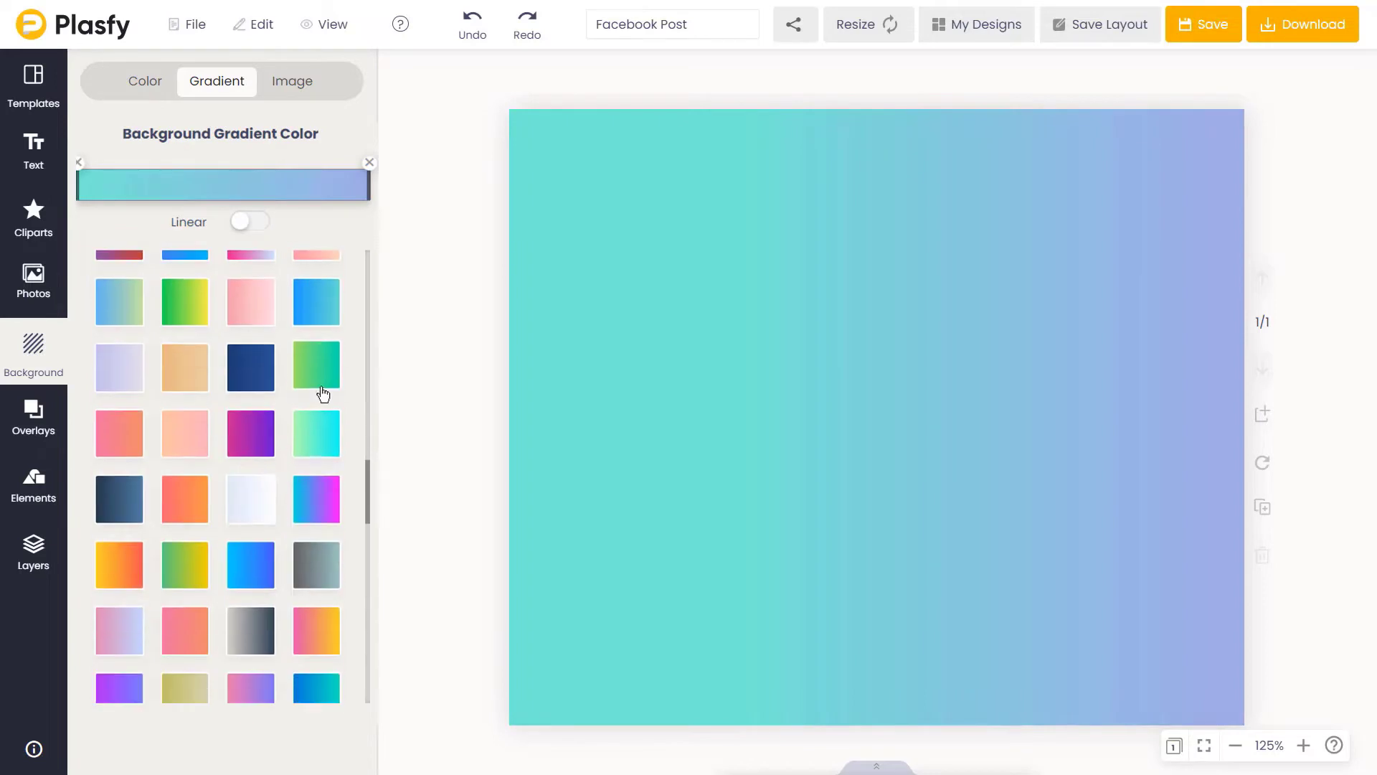
{"action": "left_click", "coordinate": [313, 492]}
Step: Try the light-to-dark-blue and magenta-to-purple gradients as the page background
{"action": "scroll", "coordinate": [315, 458], "scroll_direction": "down", "scroll_amount": 9}
{"action": "left_click", "coordinate": [255, 363]}
{"action": "left_click", "coordinate": [315, 298]}
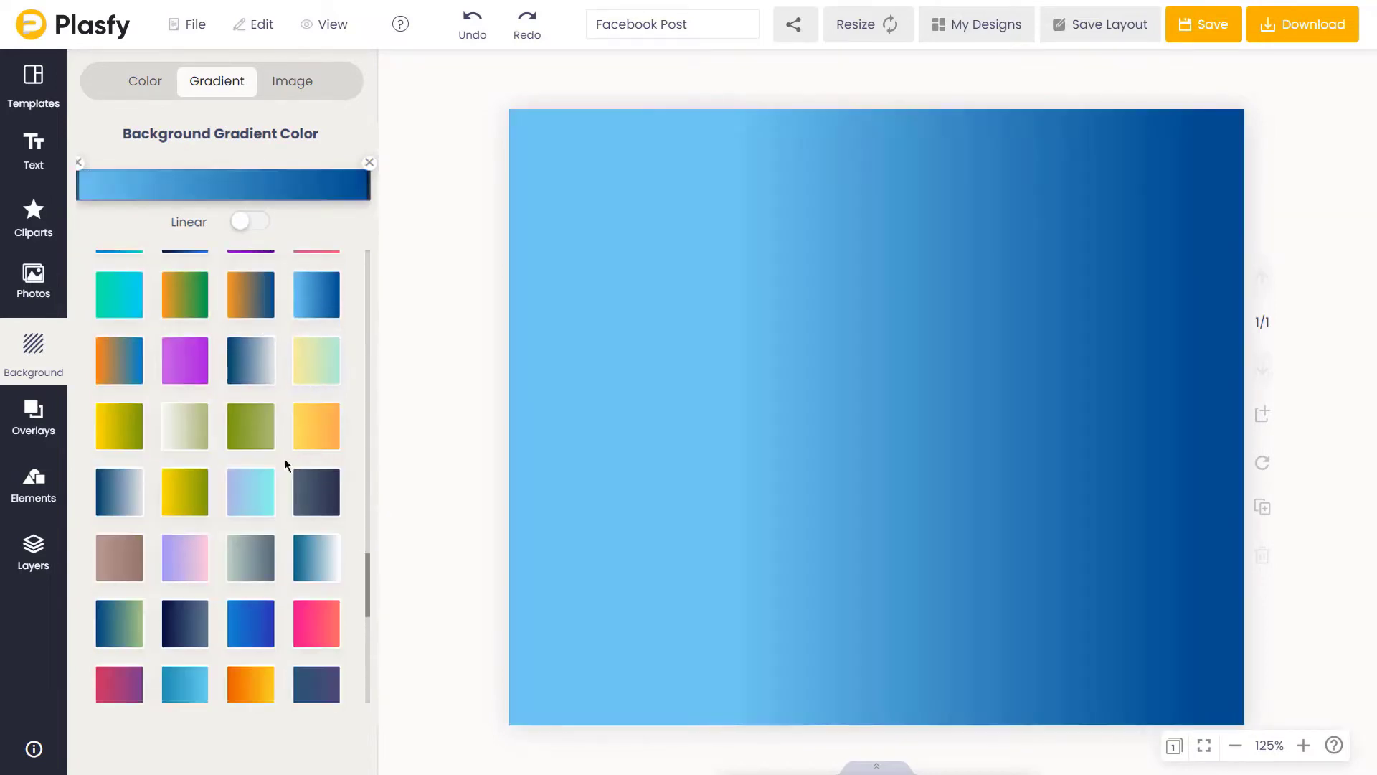
{"action": "scroll", "coordinate": [284, 458], "scroll_direction": "down", "scroll_amount": 7}
{"action": "left_click", "coordinate": [186, 520]}
Step: Set the pink sunset clouds photo from Unsplash as the background image and lower its opacity
{"action": "left_click", "coordinate": [292, 81]}
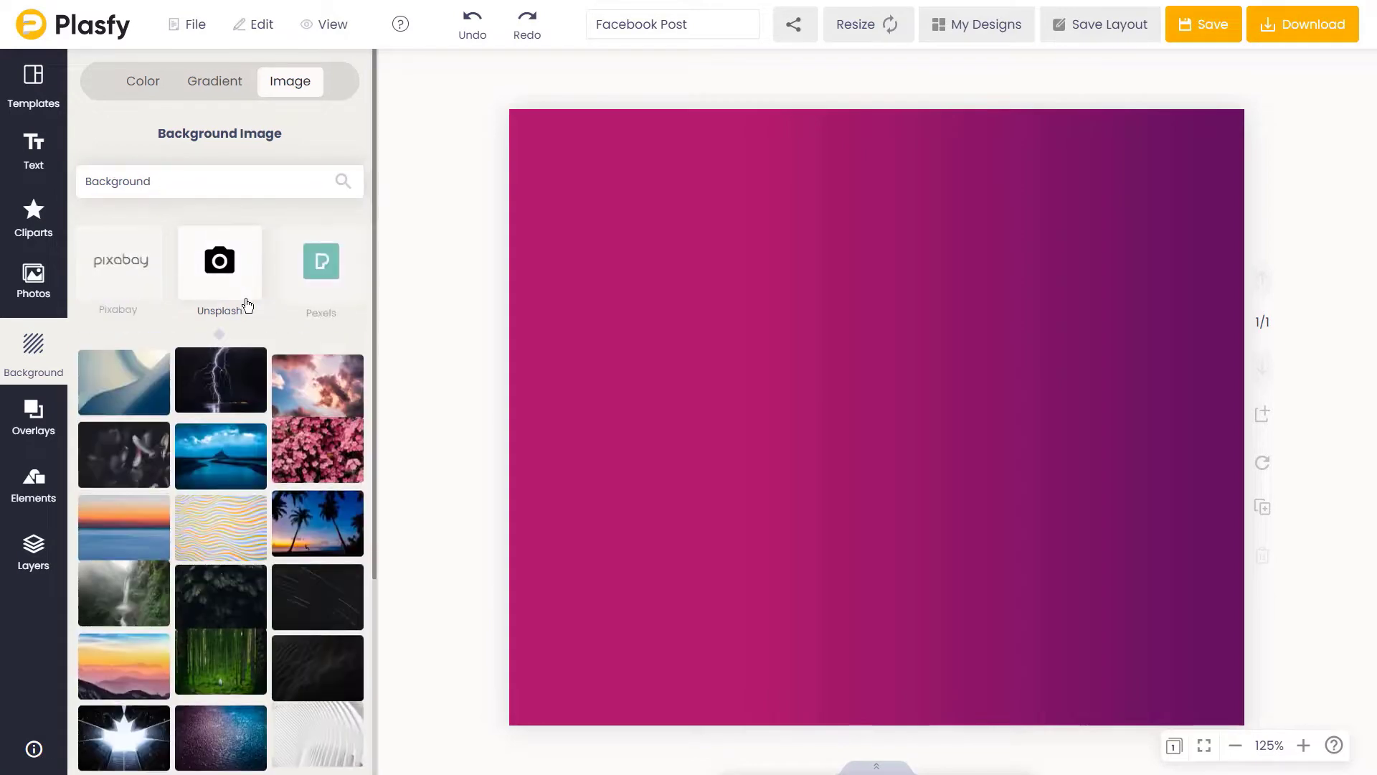
{"action": "left_click", "coordinate": [317, 387]}
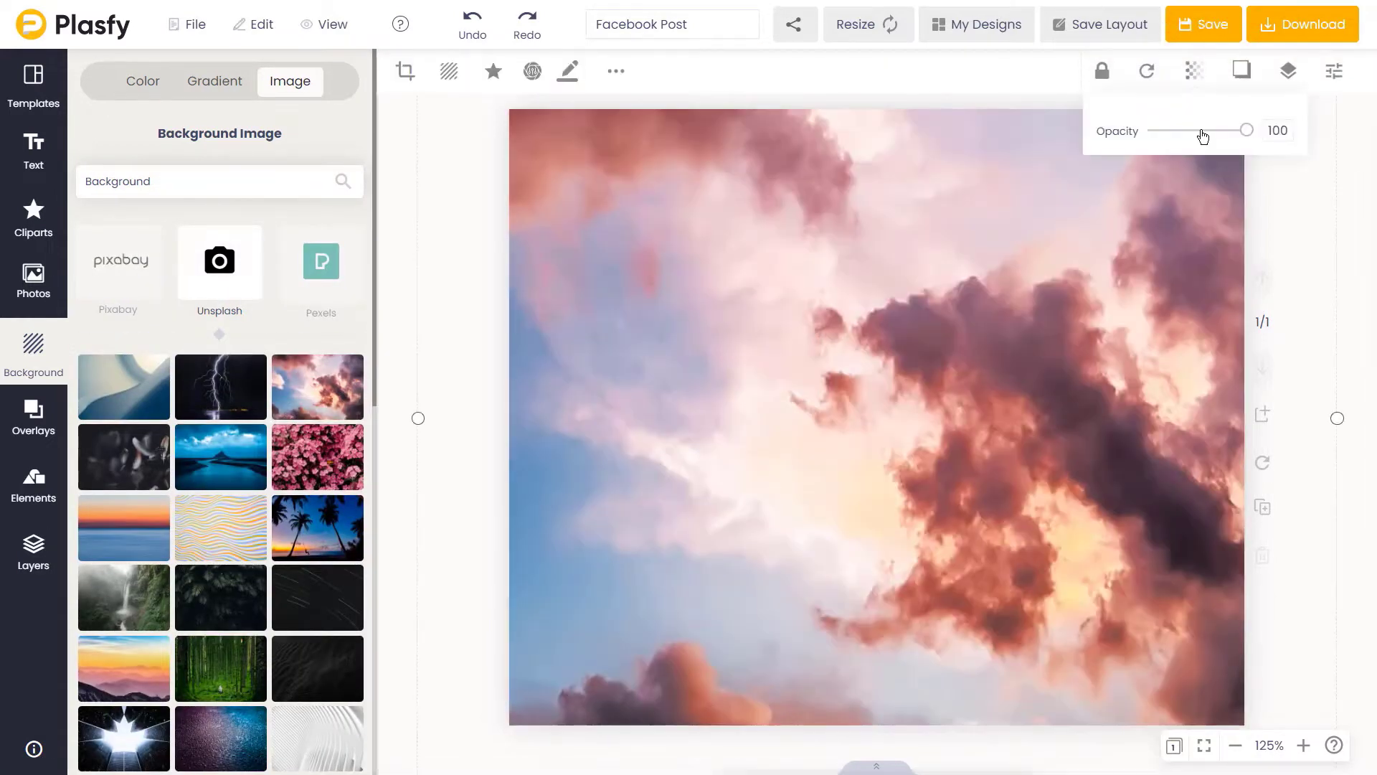
{"action": "left_click_drag", "start_coordinate": [1203, 136], "coordinate": [1183, 132]}
Step: Apply the pink-to-violet gradient behind the clouds photo after trying other gradients, and readjust the photo's opacity
{"action": "left_click", "coordinate": [217, 80]}
{"action": "left_click", "coordinate": [244, 462]}
{"action": "scroll", "coordinate": [244, 462], "scroll_direction": "down", "scroll_amount": 4}
{"action": "left_click", "coordinate": [310, 304]}
{"action": "scroll", "coordinate": [307, 310], "scroll_direction": "down", "scroll_amount": 2}
{"action": "left_click", "coordinate": [143, 382]}
{"action": "scroll", "coordinate": [264, 423], "scroll_direction": "up", "scroll_amount": 14}
{"action": "left_click", "coordinate": [252, 305]}
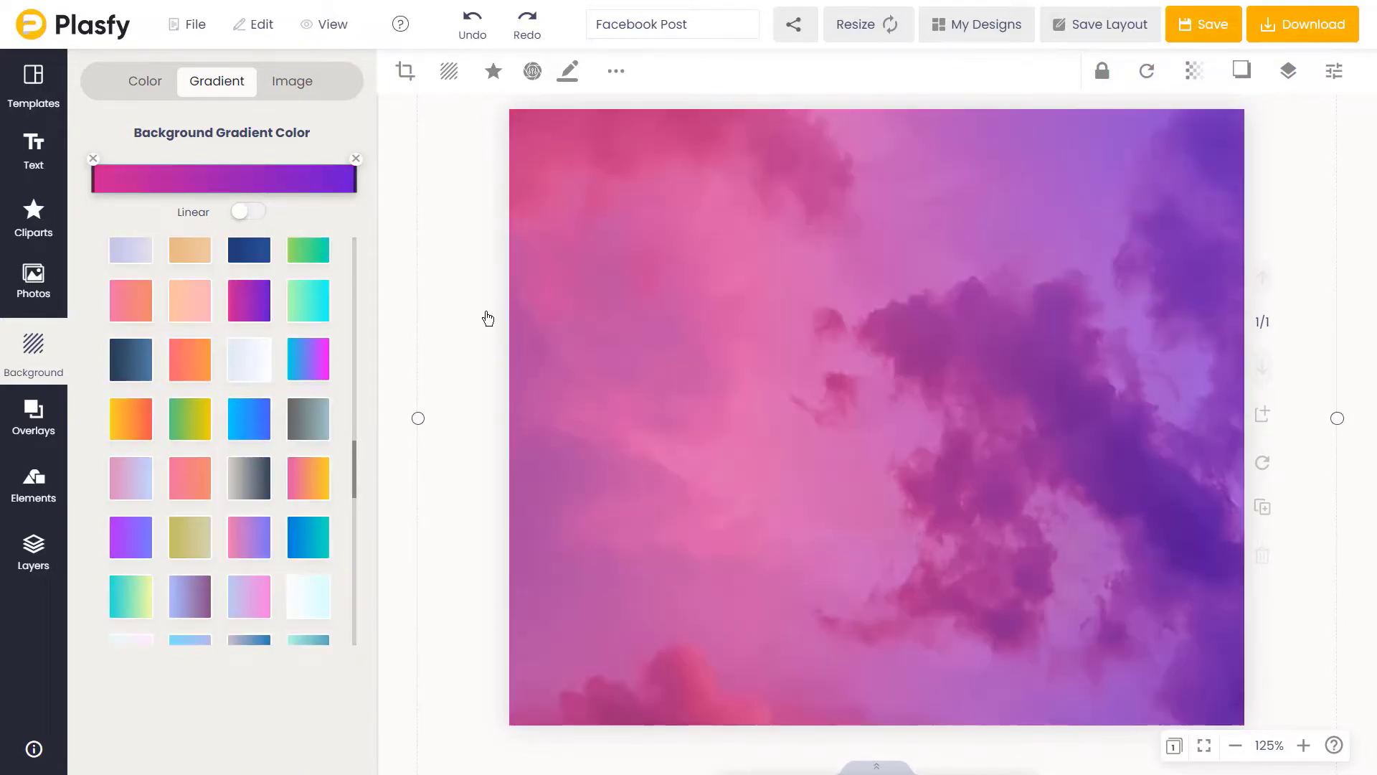
{"action": "left_click", "coordinate": [1192, 72]}
{"action": "left_click_drag", "start_coordinate": [1205, 136], "coordinate": [1169, 137]}
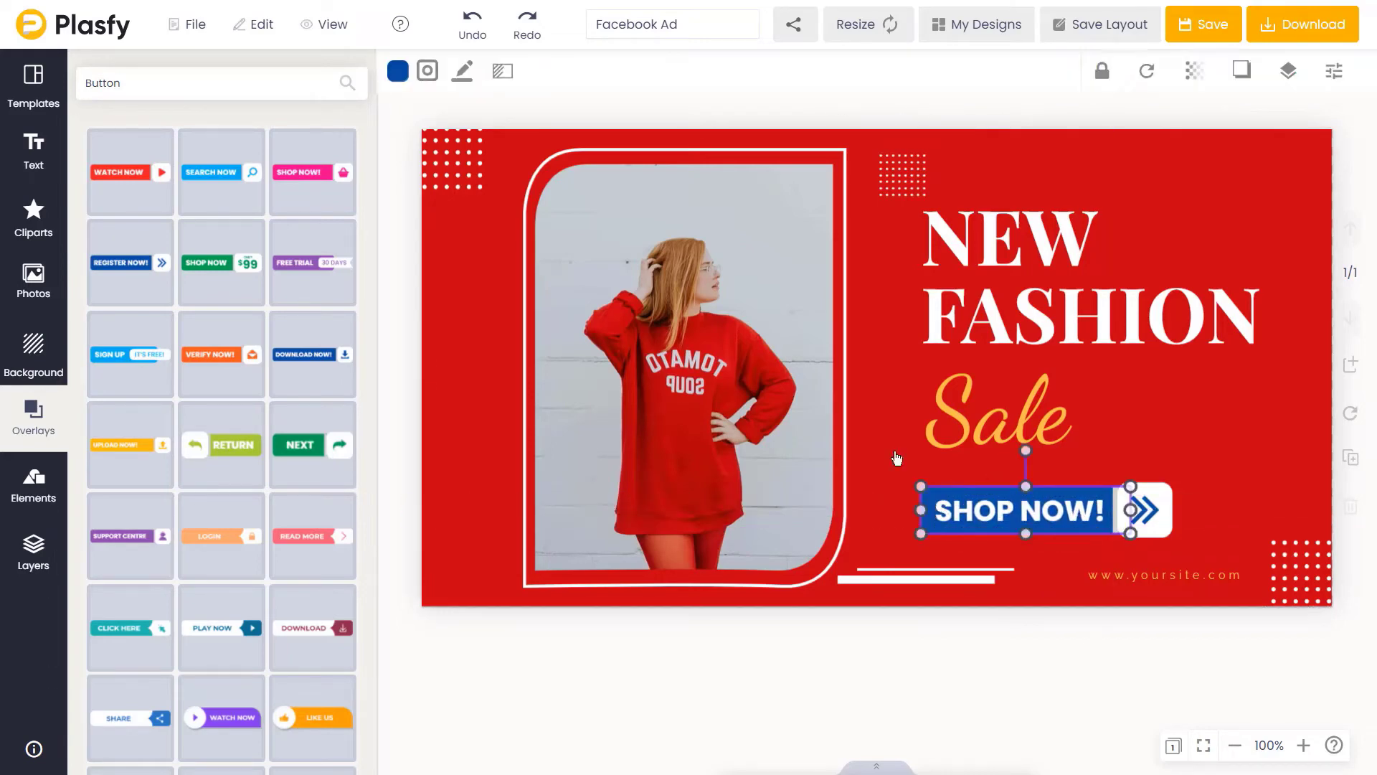
Step: Recolour the SHOP NOW! button white and red, and add the round orange Black Friday Badge 10 overlay, reworded XMAS SALE, beside the Sale heading
{"action": "left_click", "coordinate": [397, 71]}
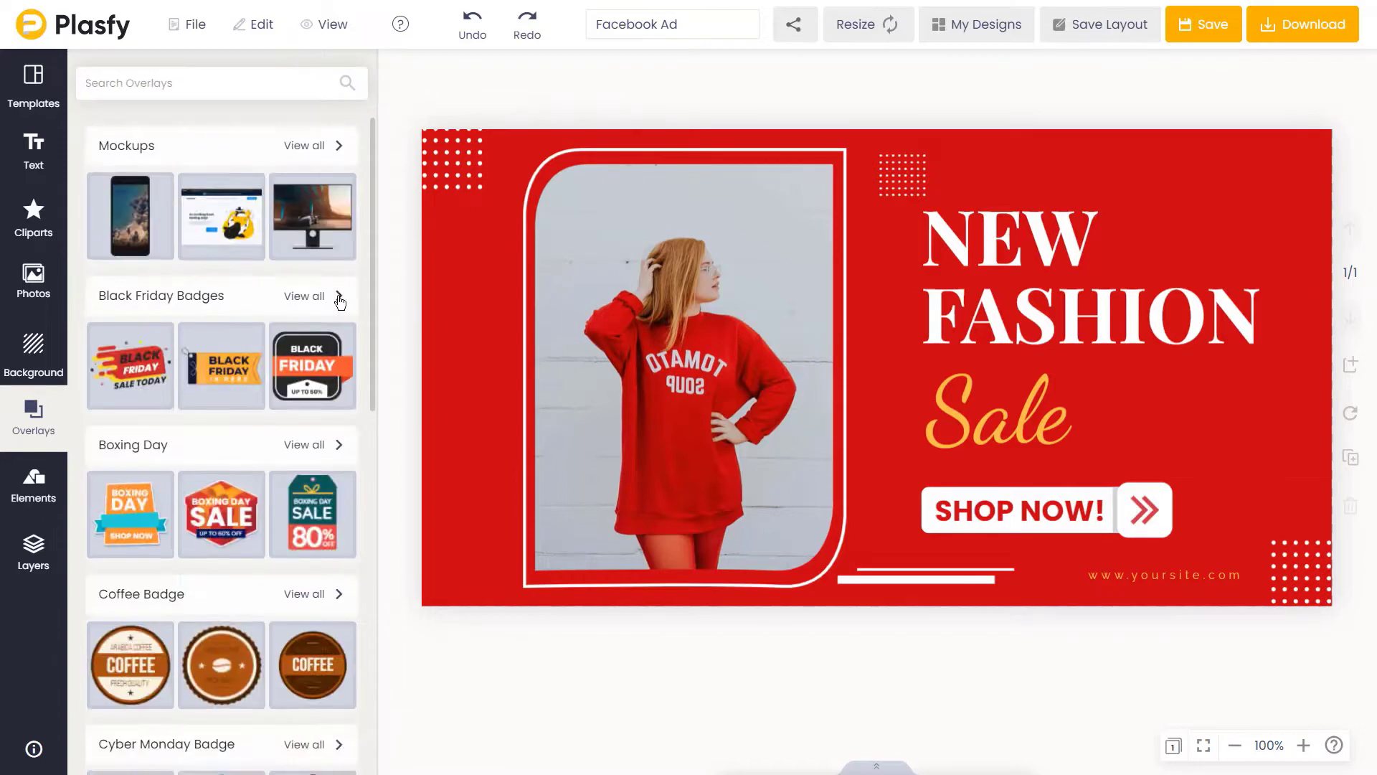
{"action": "left_click", "coordinate": [314, 358]}
{"action": "left_click", "coordinate": [216, 337]}
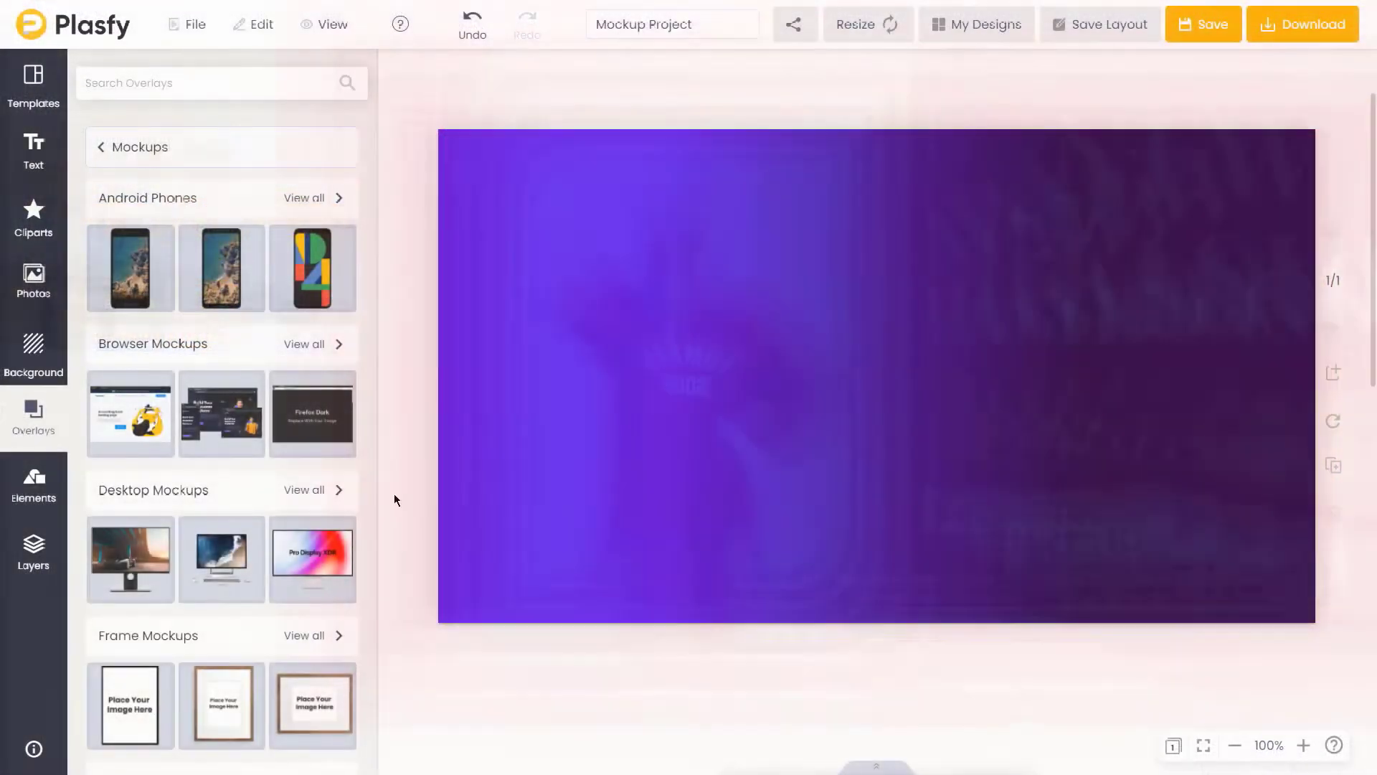
Step: Add the Pro Display XDR monitor from the desktop mockup overlays to the purple mockup design
{"action": "scroll", "coordinate": [180, 574], "scroll_direction": "down", "scroll_amount": 10}
{"action": "scroll", "coordinate": [180, 665], "scroll_direction": "up", "scroll_amount": 4}
{"action": "scroll", "coordinate": [180, 665], "scroll_direction": "up", "scroll_amount": 5}
{"action": "left_click", "coordinate": [321, 345]}
{"action": "left_click", "coordinate": [309, 246]}
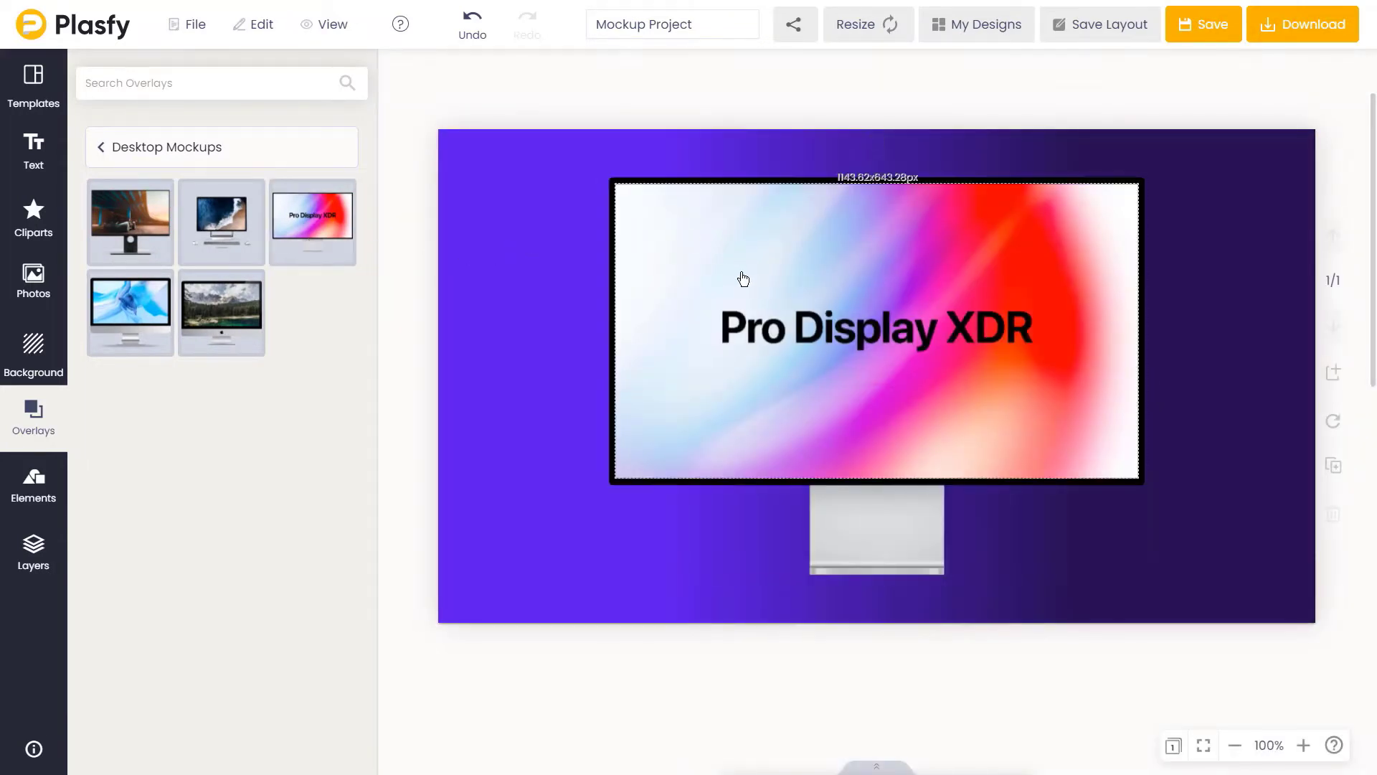
Step: Replace the monitor's screen image with the uploaded Nike web page and shift it so the Air Jordan header sits at the screen's upper edge
{"action": "left_click", "coordinate": [607, 74]}
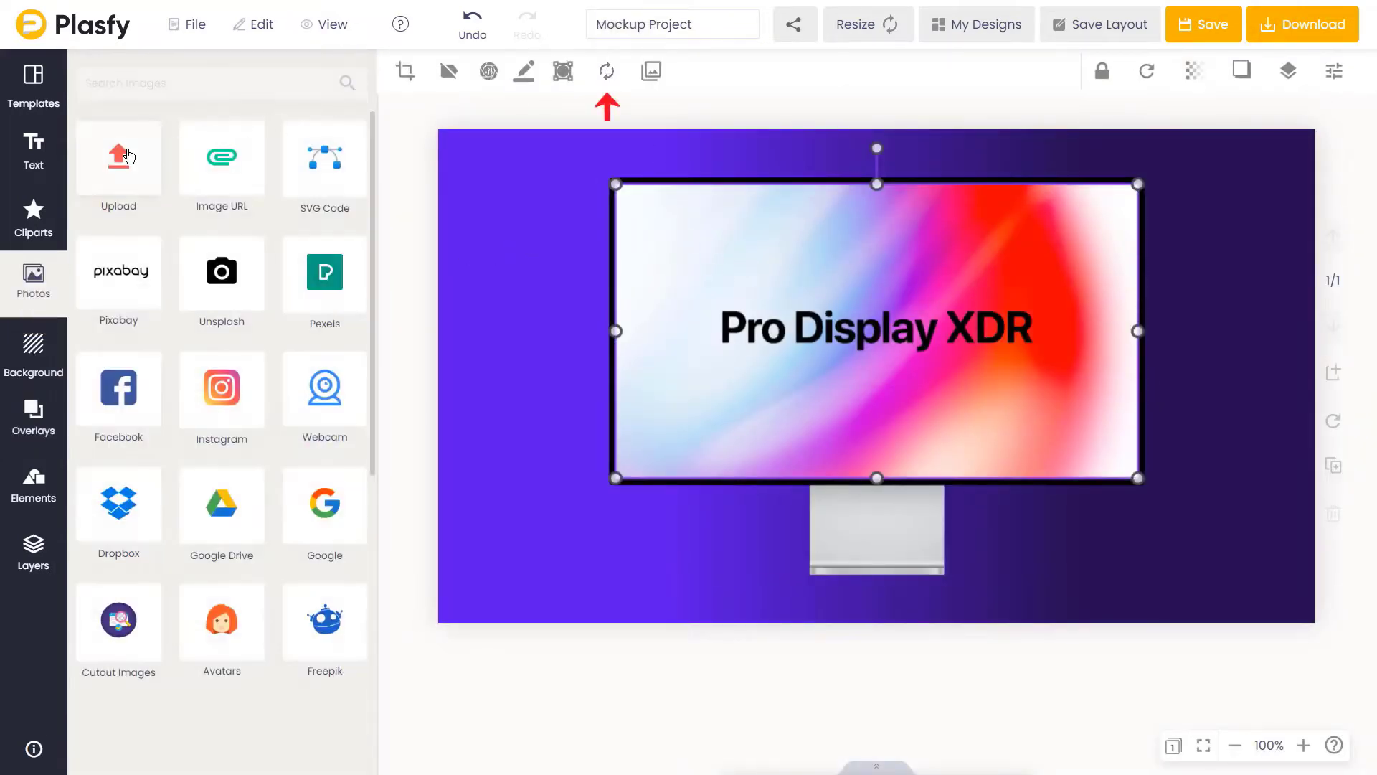
{"action": "left_click", "coordinate": [128, 156]}
{"action": "left_click", "coordinate": [117, 605]}
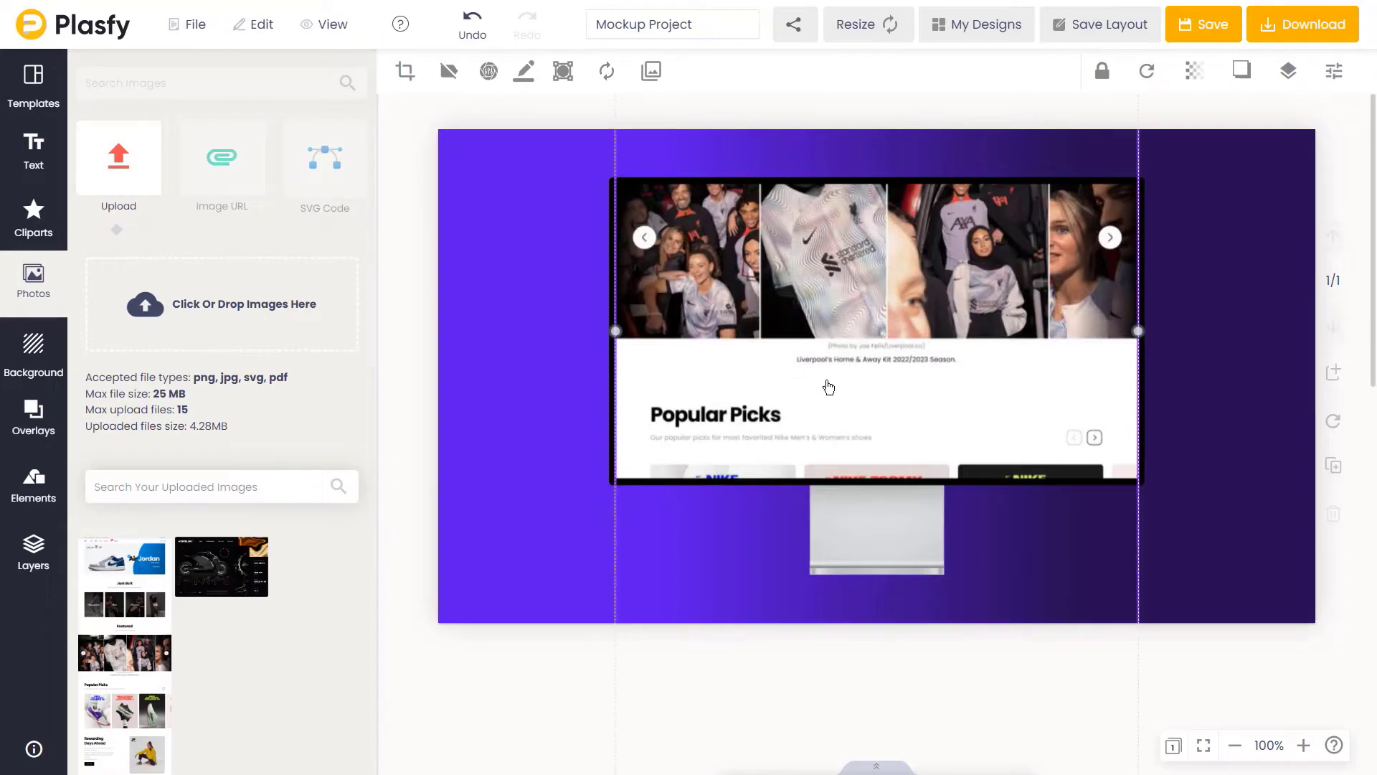
{"action": "left_click_drag", "start_coordinate": [821, 389], "coordinate": [835, 504]}
{"action": "left_click_drag", "start_coordinate": [890, 246], "coordinate": [902, 534]}
{"action": "left_click_drag", "start_coordinate": [915, 222], "coordinate": [922, 414]}
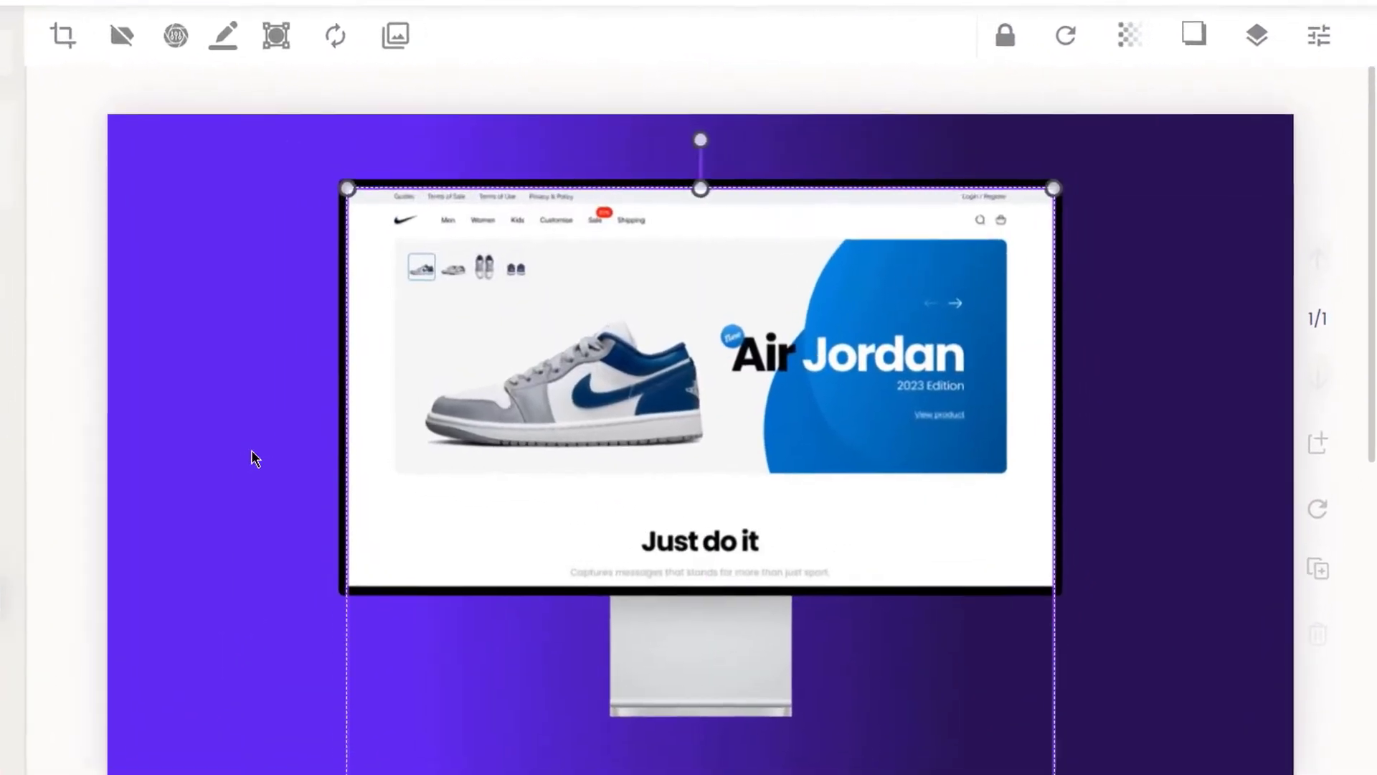
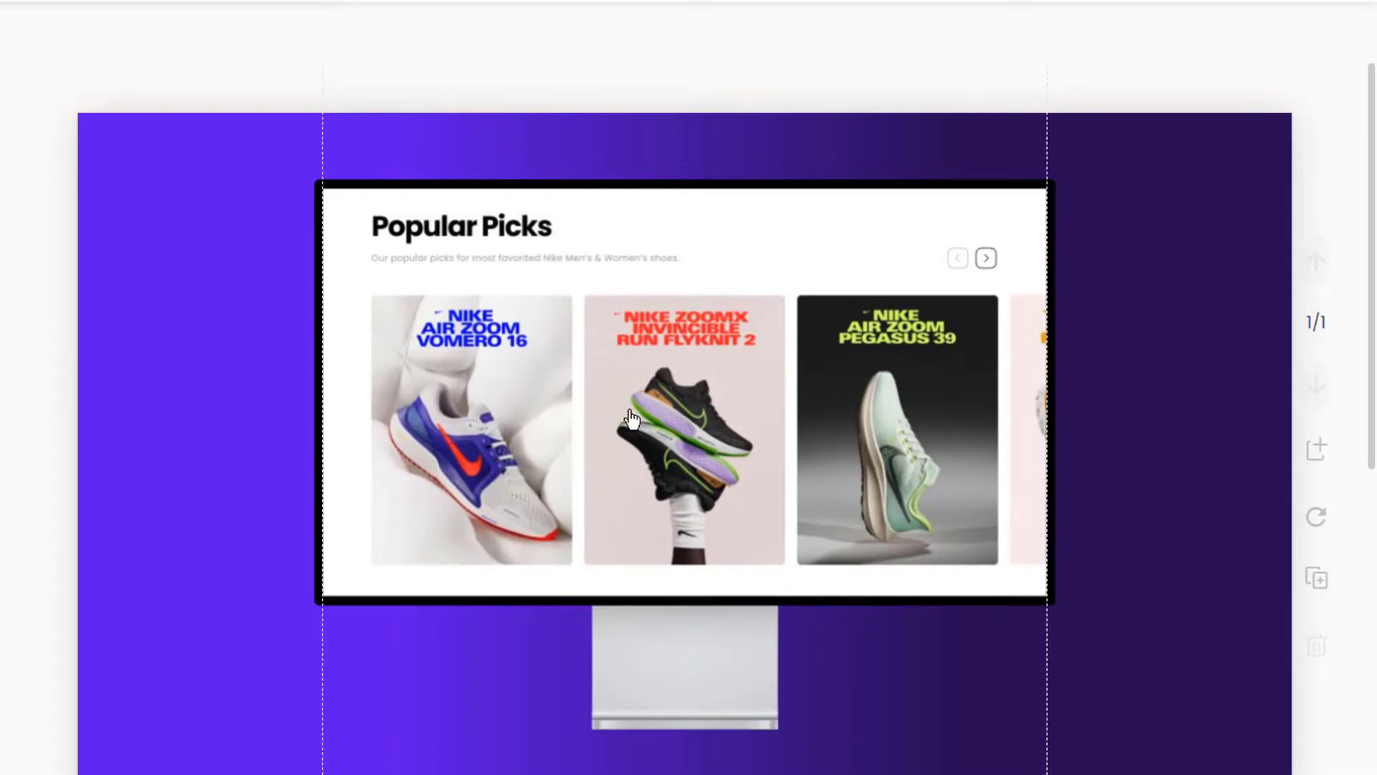
Step: Shift the Nike web page upward inside the monitor so the Popular Picks section fills its screen
{"action": "left_click_drag", "start_coordinate": [642, 678], "coordinate": [642, 308]}
{"action": "mouse_move", "coordinate": [652, 491]}
{"action": "left_mouse_down"}
{"action": "mouse_move", "coordinate": [652, 412]}
{"action": "mouse_move", "coordinate": [655, 477]}
{"action": "left_mouse_up"}
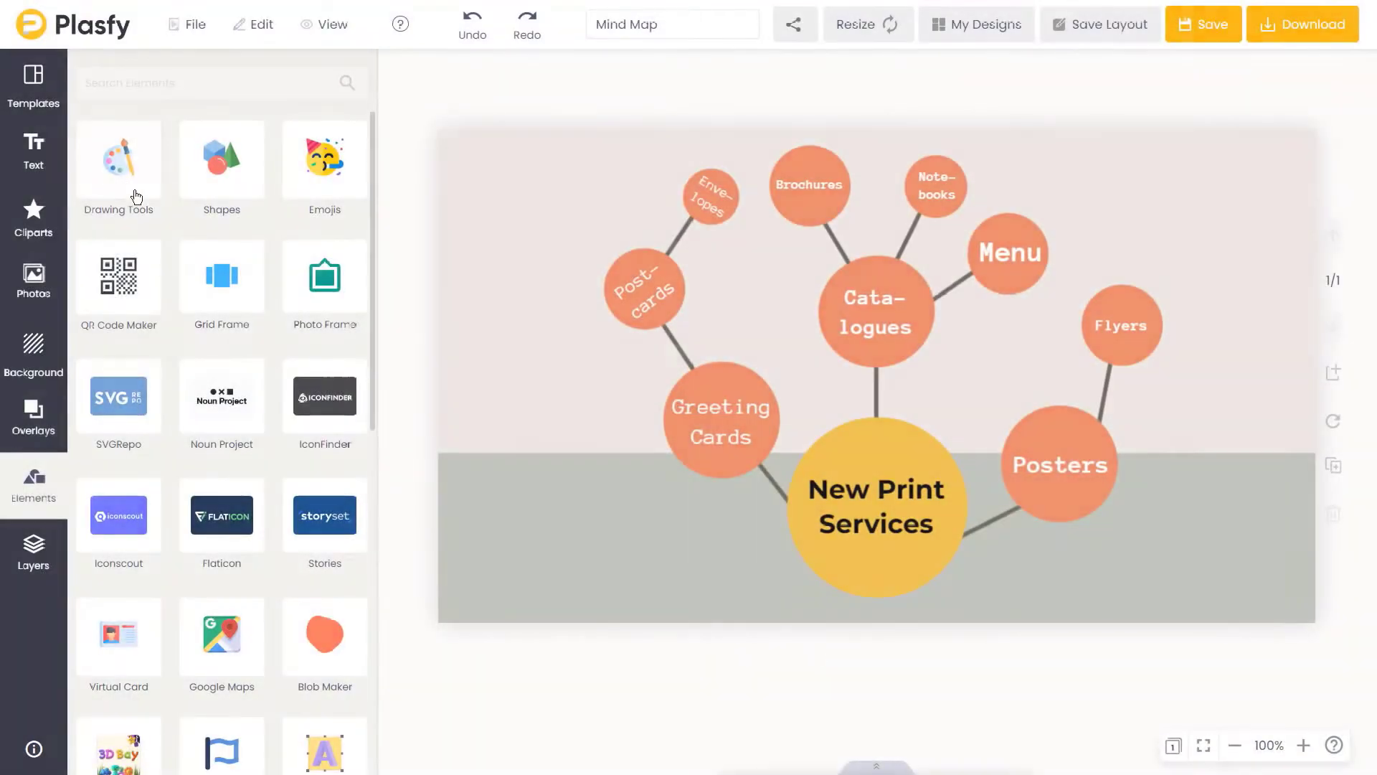
Step: Cross out the Greeting Cards bubble with a red X using the Pencil brush at width 8
{"action": "left_click", "coordinate": [133, 169]}
{"action": "left_click", "coordinate": [128, 301]}
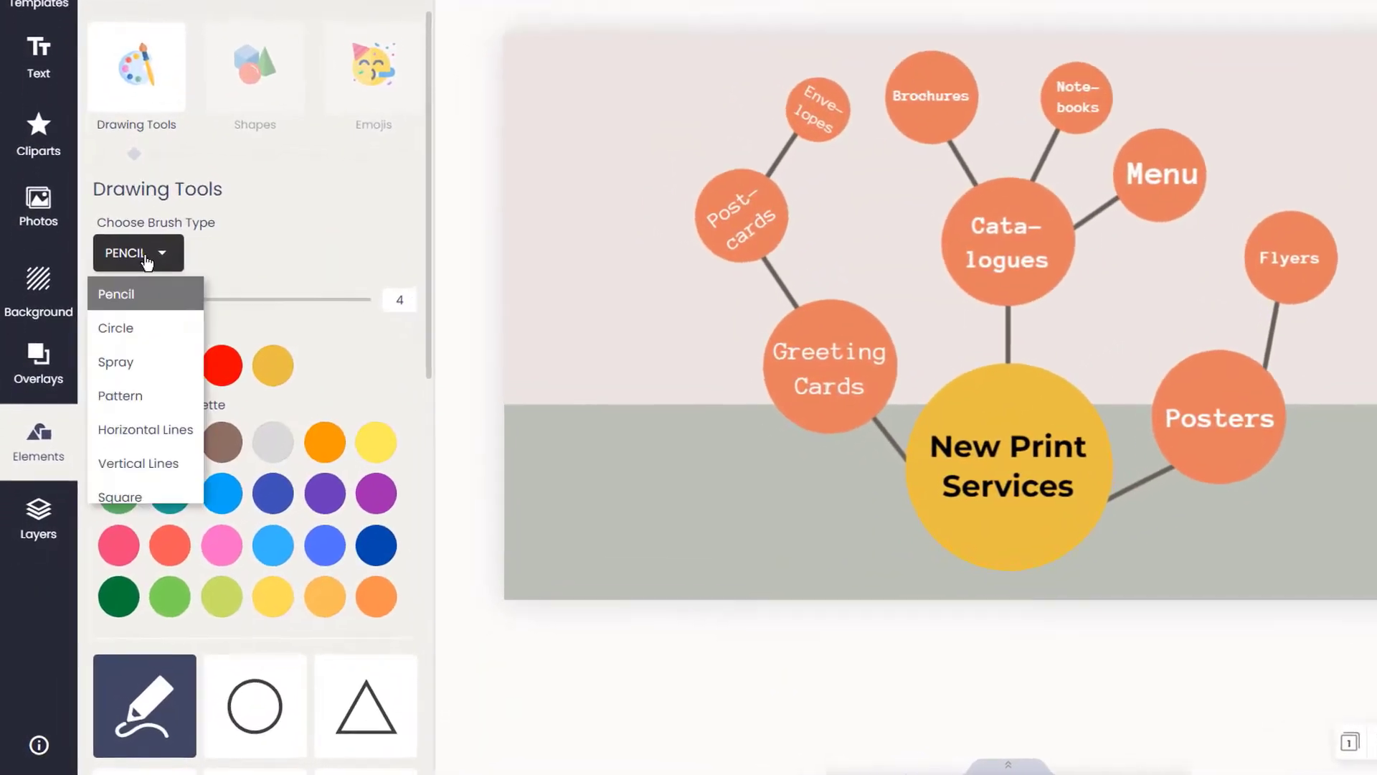
{"action": "scroll", "coordinate": [129, 502], "scroll_direction": "down", "scroll_amount": 1}
{"action": "left_click", "coordinate": [135, 297]}
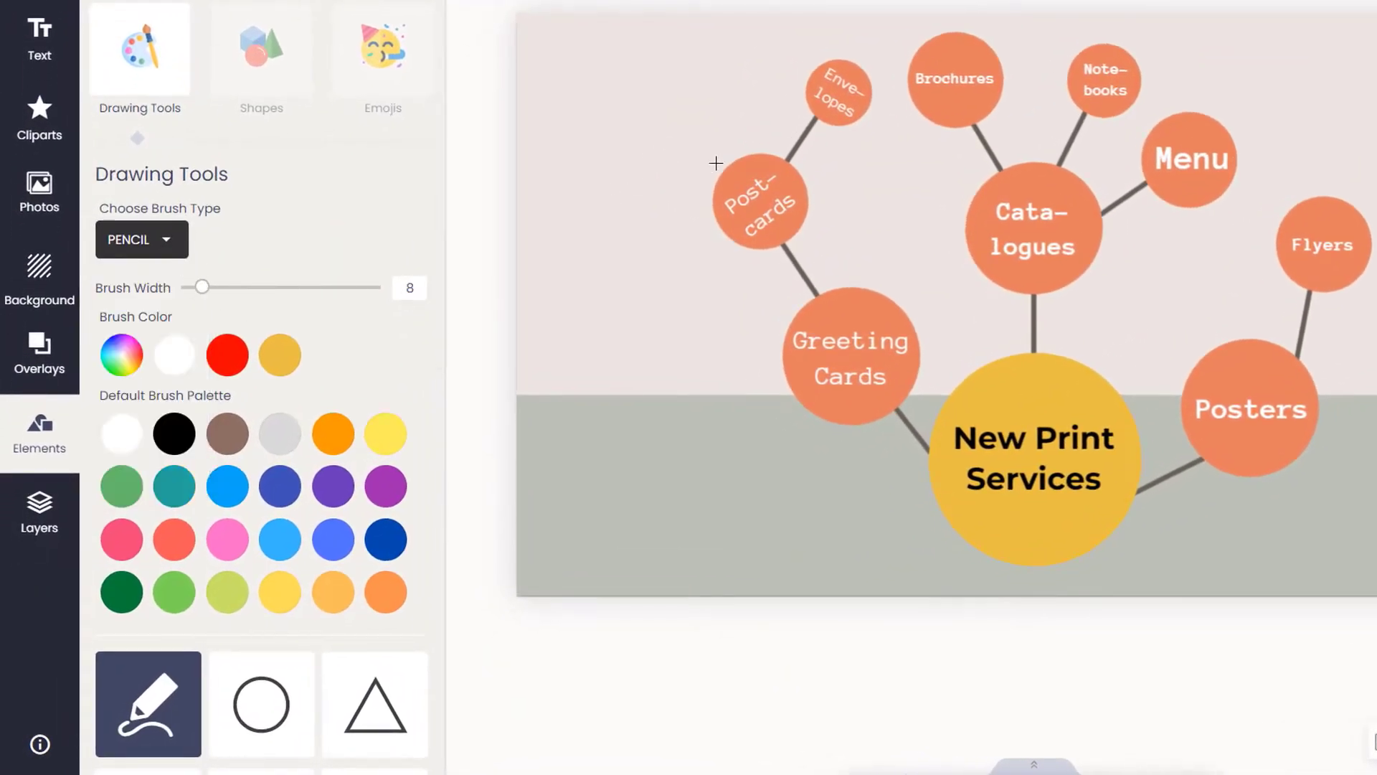
{"action": "scroll", "coordinate": [184, 279], "scroll_direction": "down", "scroll_amount": 5}
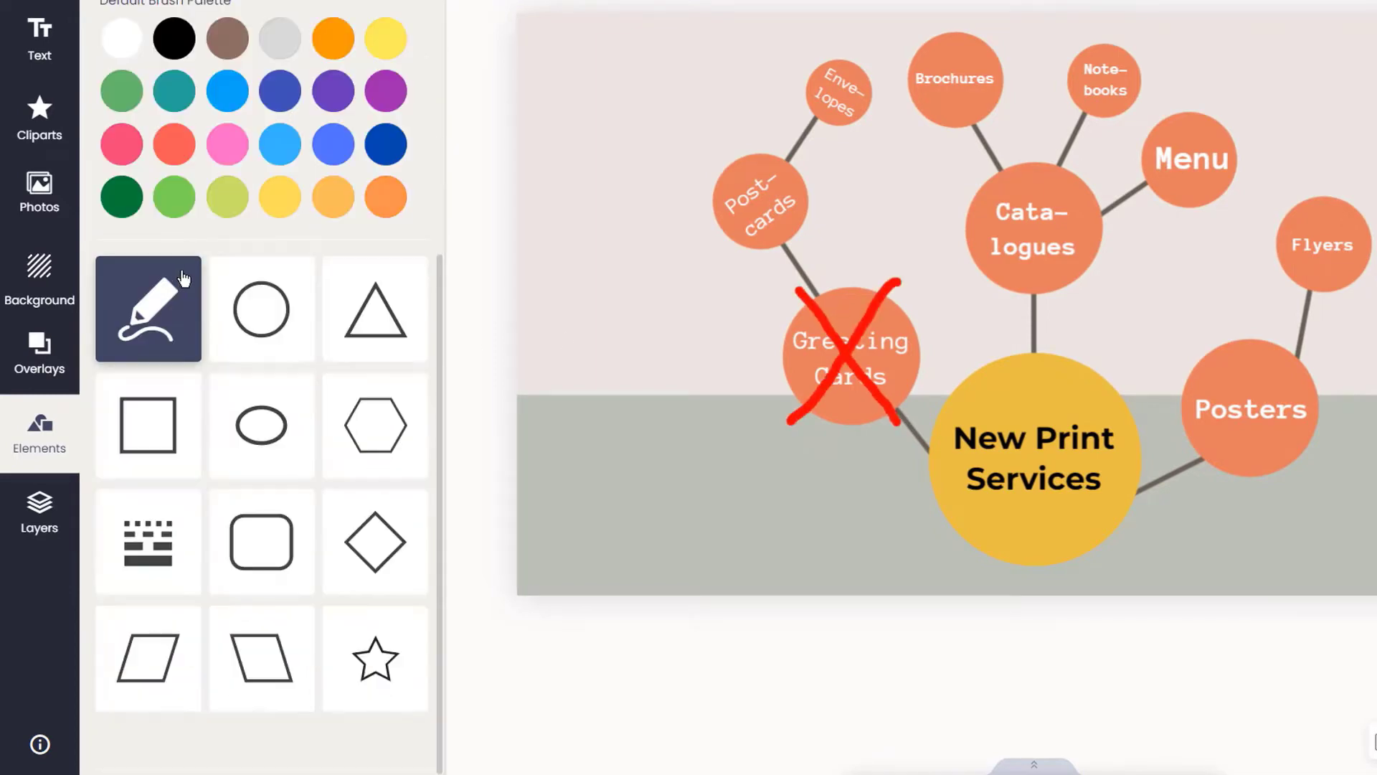
Step: Try out the diamond, circle and parallelogram shapes on the mind map design, removing them again
{"action": "left_click", "coordinate": [357, 557]}
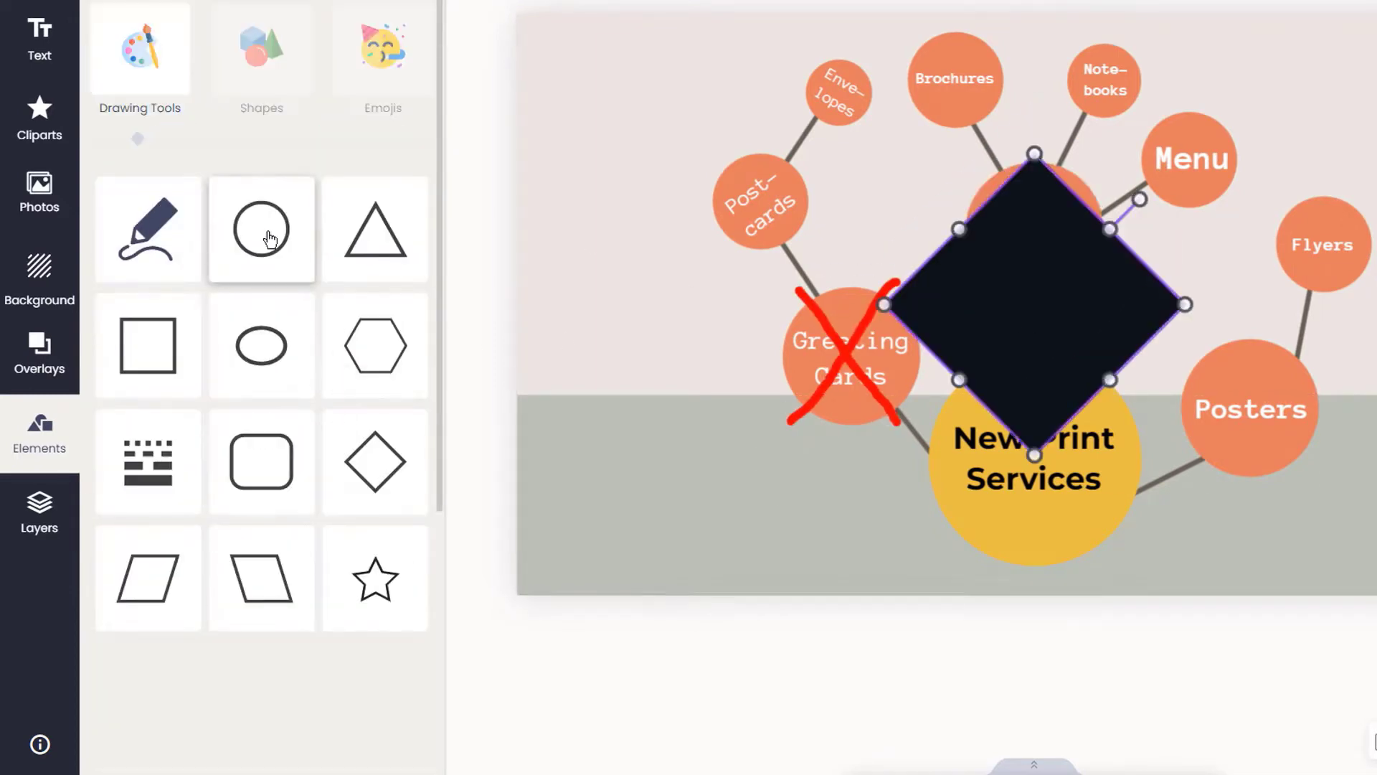
{"action": "left_click_drag", "start_coordinate": [1056, 261], "coordinate": [725, 218]}
{"action": "left_click_drag", "start_coordinate": [854, 261], "coordinate": [725, 261]}
{"action": "key", "text": "Delete"}
{"action": "left_click", "coordinate": [287, 252]}
{"action": "left_click_drag", "start_coordinate": [1057, 279], "coordinate": [640, 298]}
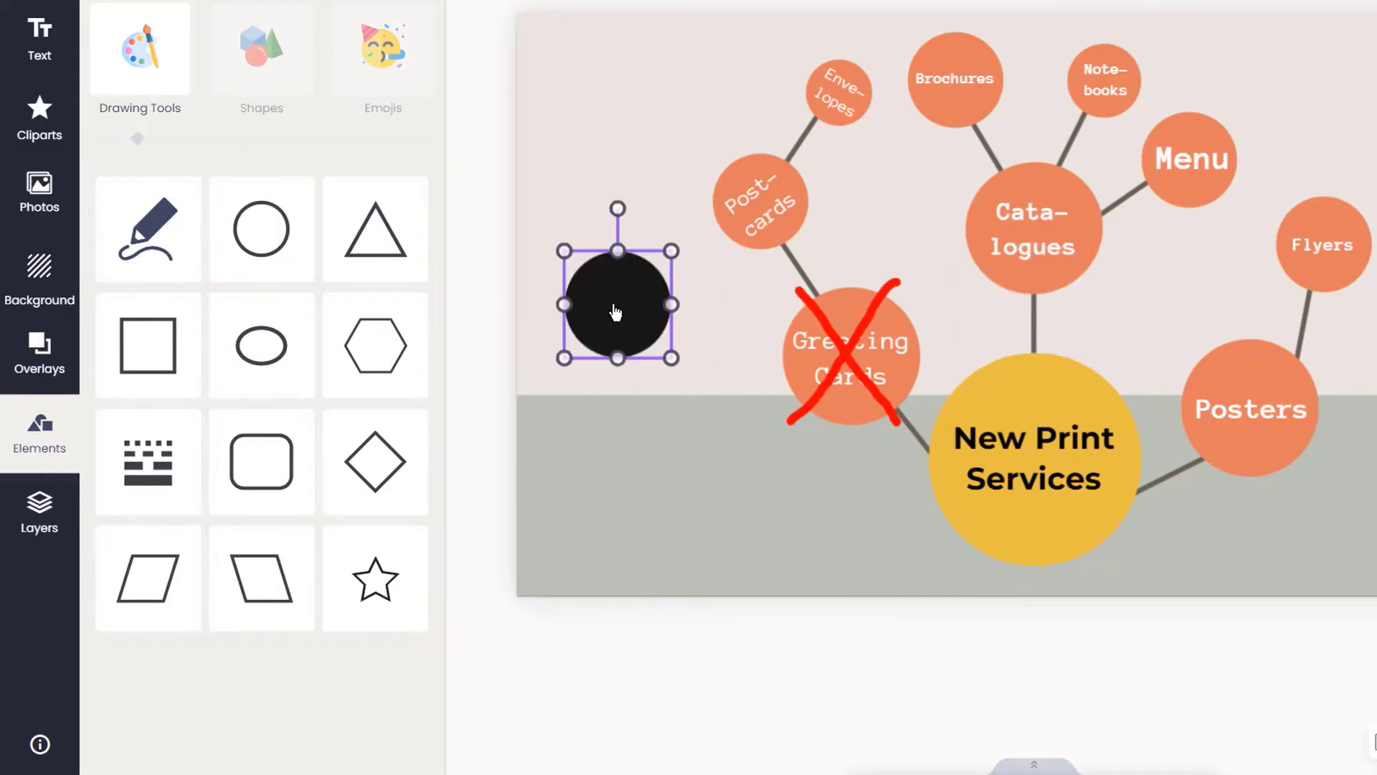
{"action": "left_click", "coordinate": [147, 603]}
{"action": "left_click_drag", "start_coordinate": [1058, 278], "coordinate": [867, 304]}
{"action": "key", "text": "Delete"}
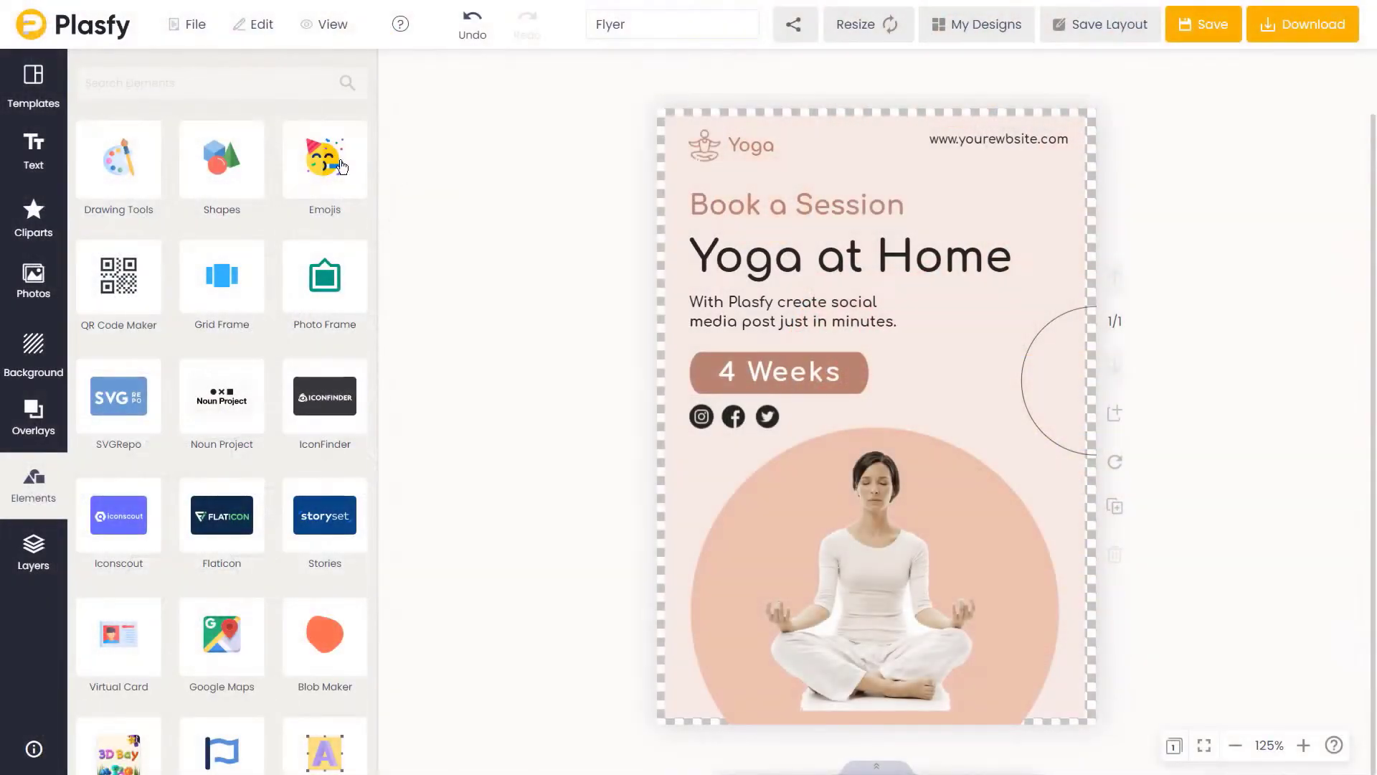
Step: Search the emojis for "Lotus" and add the black-haired meditating figure in the orange shirt to the yoga flyer
{"action": "left_click", "coordinate": [325, 161]}
{"action": "left_click", "coordinate": [217, 283]}
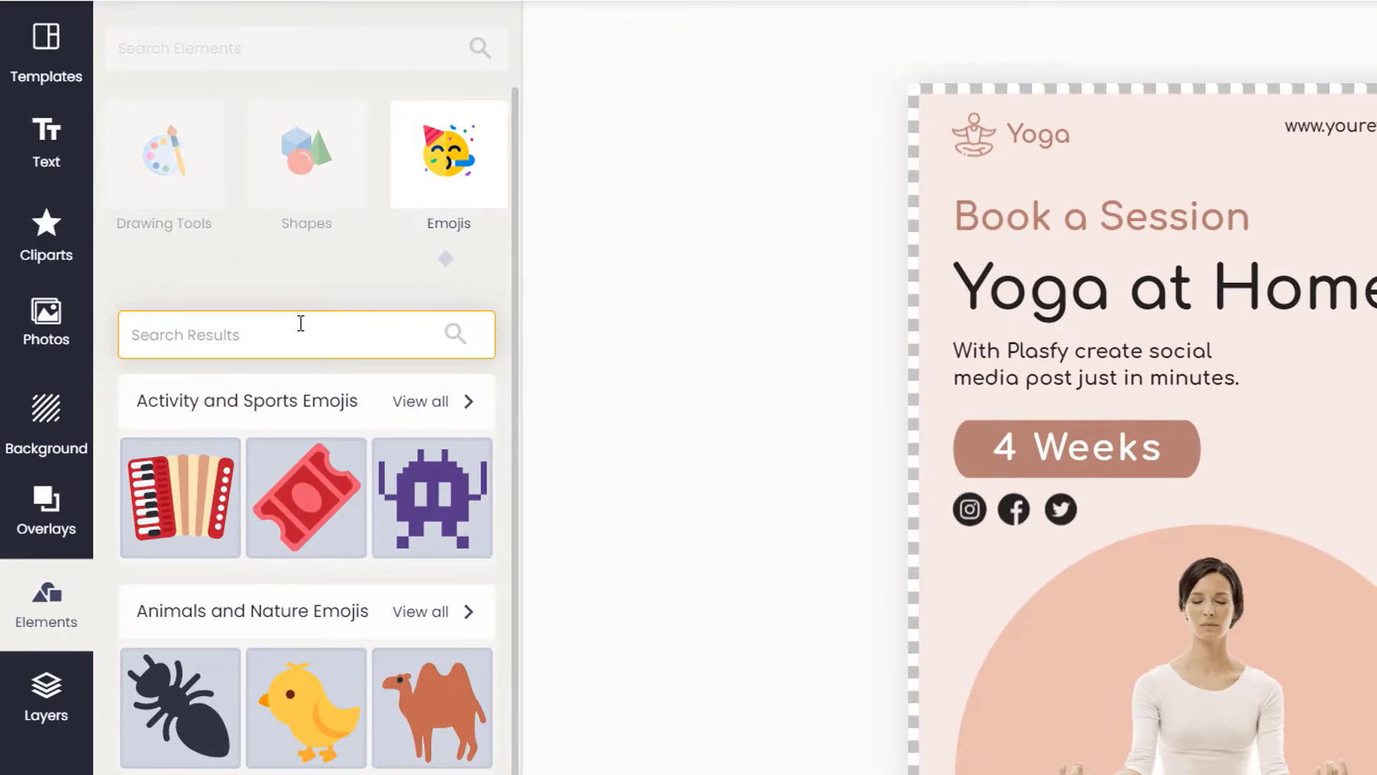
{"action": "type", "text": "Lotus"}
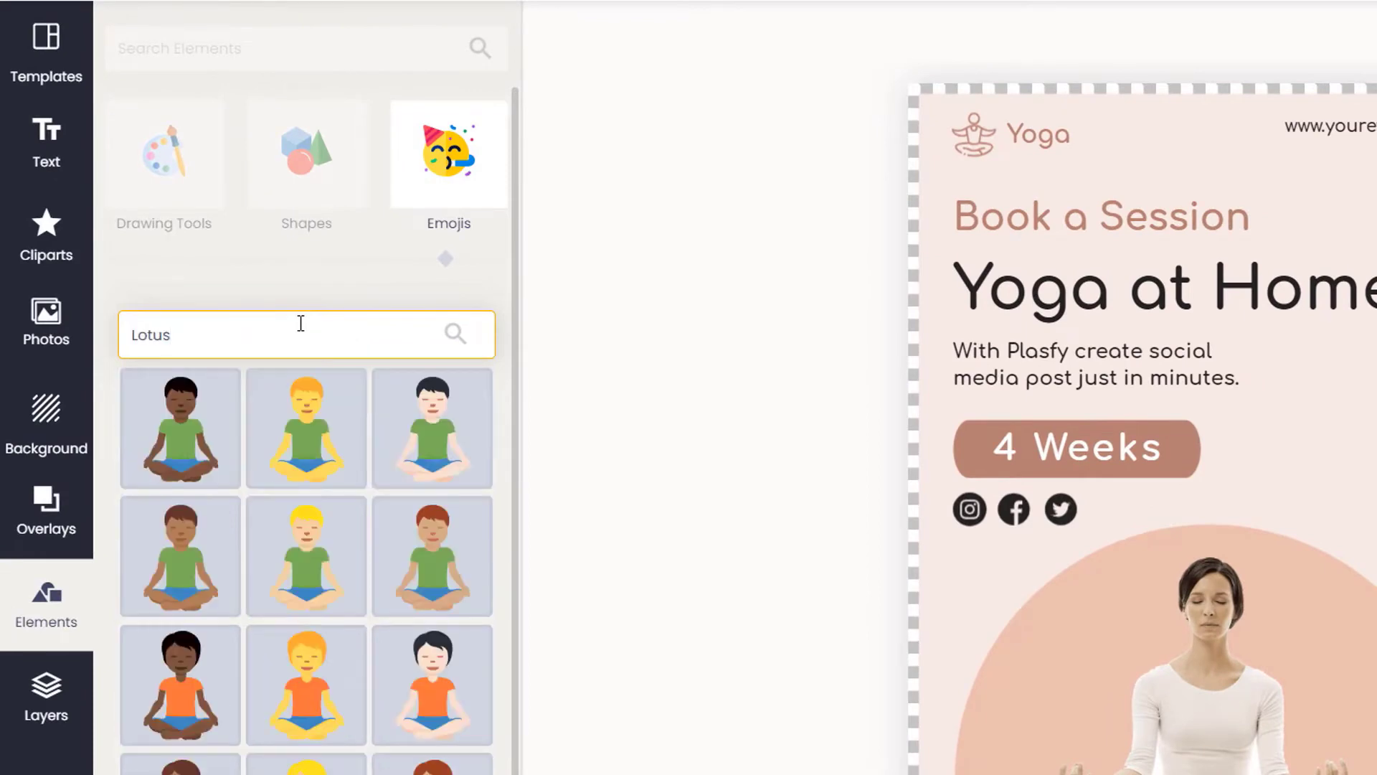
{"action": "scroll", "coordinate": [183, 459], "scroll_direction": "down", "scroll_amount": 1}
{"action": "left_click", "coordinate": [204, 620]}
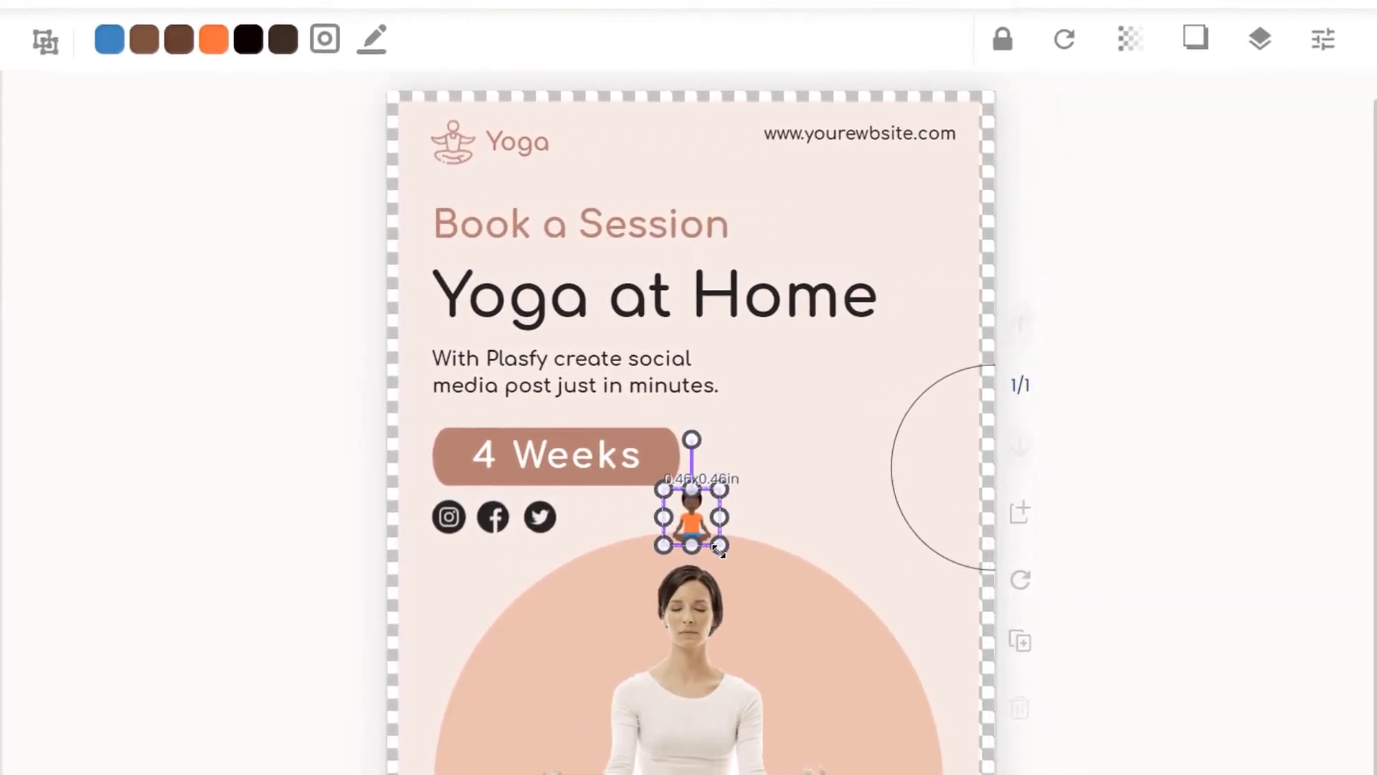
Step: Resize the meditating emoji and place it beside the Book a Session heading, near the flyer's right edge
{"action": "left_click_drag", "start_coordinate": [718, 548], "coordinate": [830, 661]}
{"action": "left_click_drag", "start_coordinate": [743, 574], "coordinate": [841, 481]}
{"action": "left_click_drag", "start_coordinate": [843, 349], "coordinate": [857, 347]}
{"action": "left_click_drag", "start_coordinate": [932, 412], "coordinate": [865, 459]}
{"action": "left_click_drag", "start_coordinate": [818, 478], "coordinate": [913, 212]}
{"action": "left_click", "coordinate": [1078, 214]}
{"action": "left_click", "coordinate": [902, 225]}
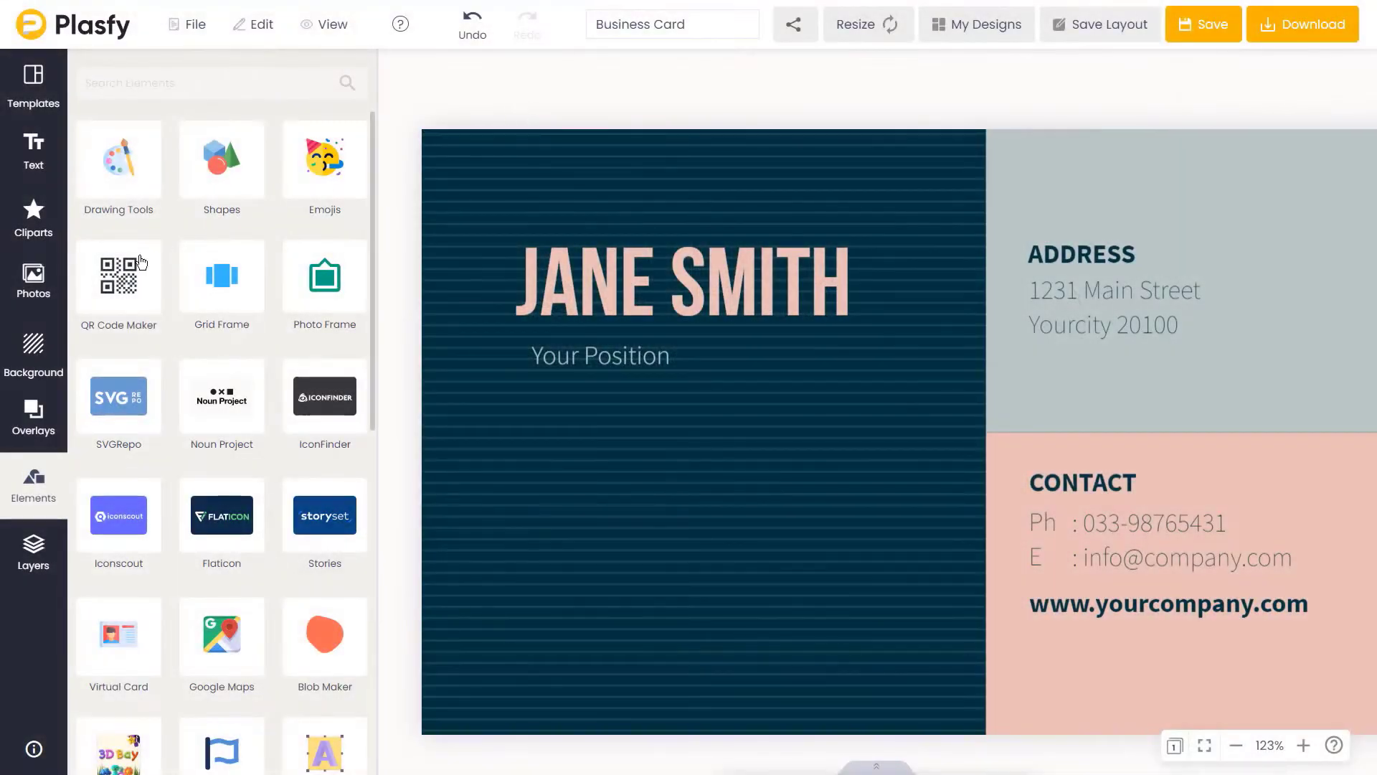
Step: Create a QR code for mywebsite.com and add it to the business card
{"action": "left_click", "coordinate": [141, 262]}
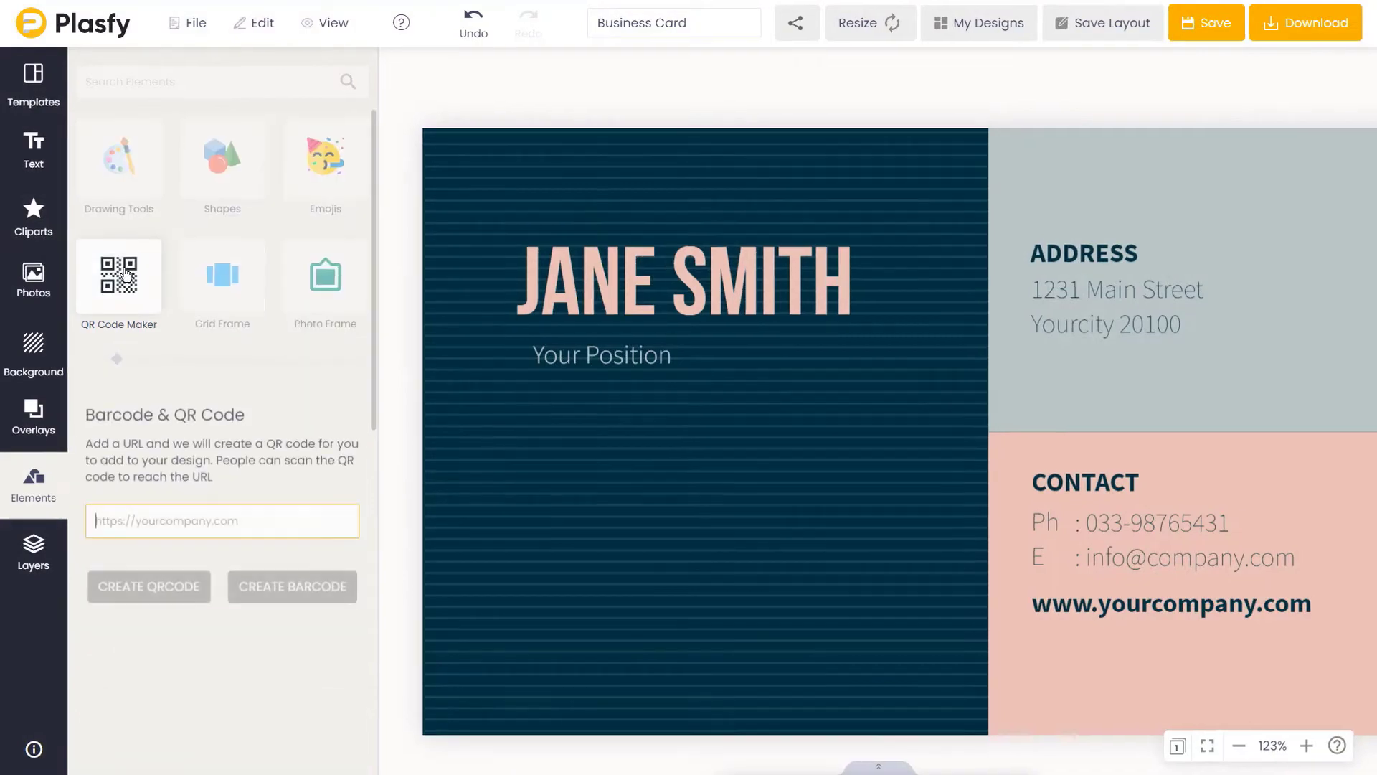
{"action": "type", "text": "myw"}
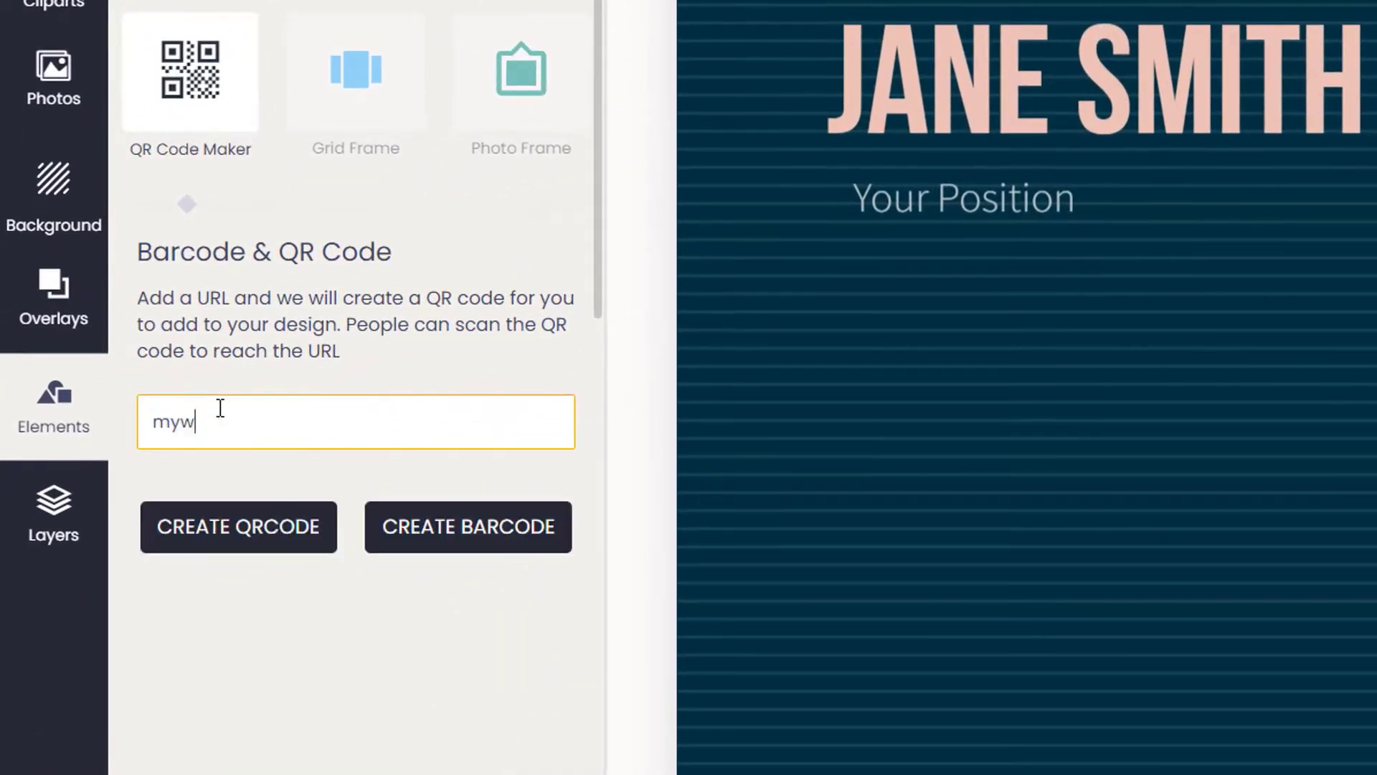
{"action": "left_click", "coordinate": [224, 537]}
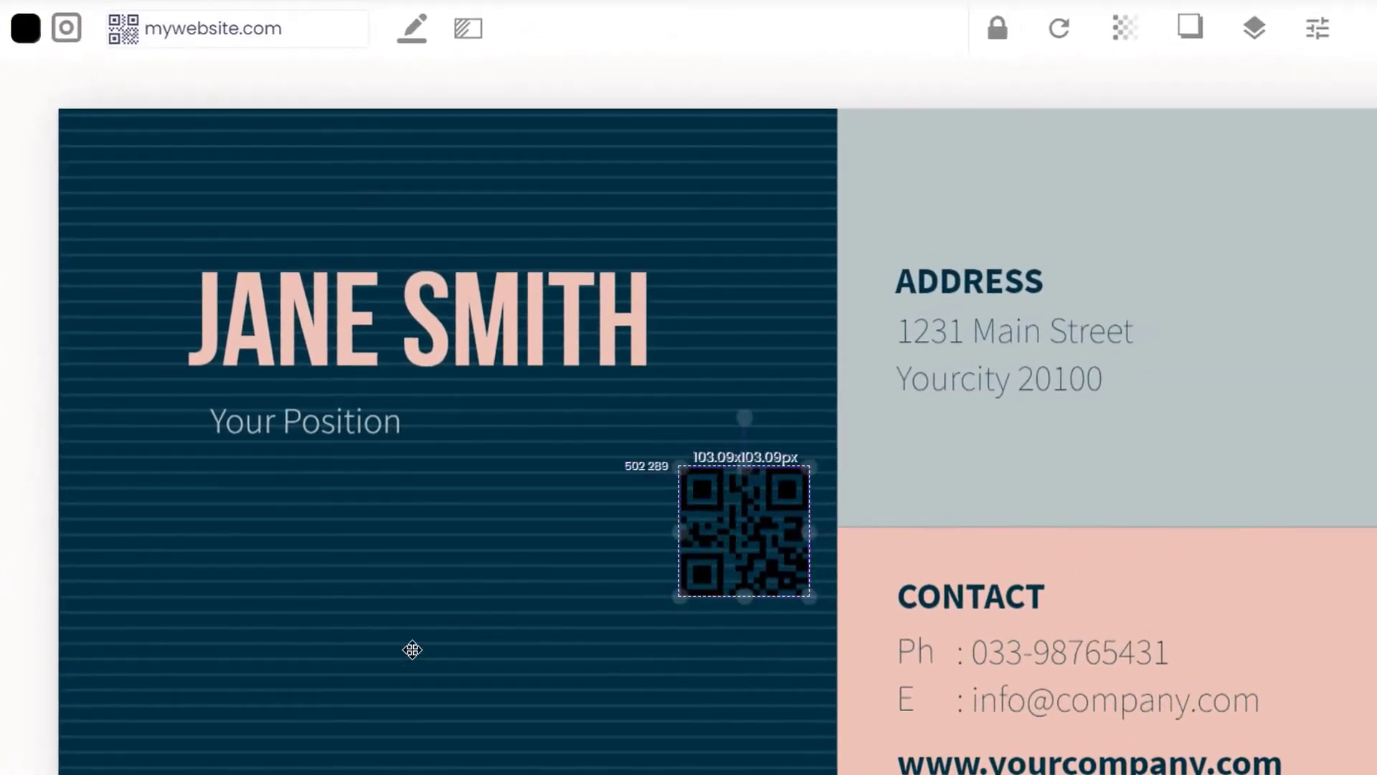
Step: Recolour the QR code white, then enlarge and place it below the Your Position text
{"action": "left_click_drag", "start_coordinate": [442, 639], "coordinate": [140, 167]}
{"action": "left_click", "coordinate": [25, 33]}
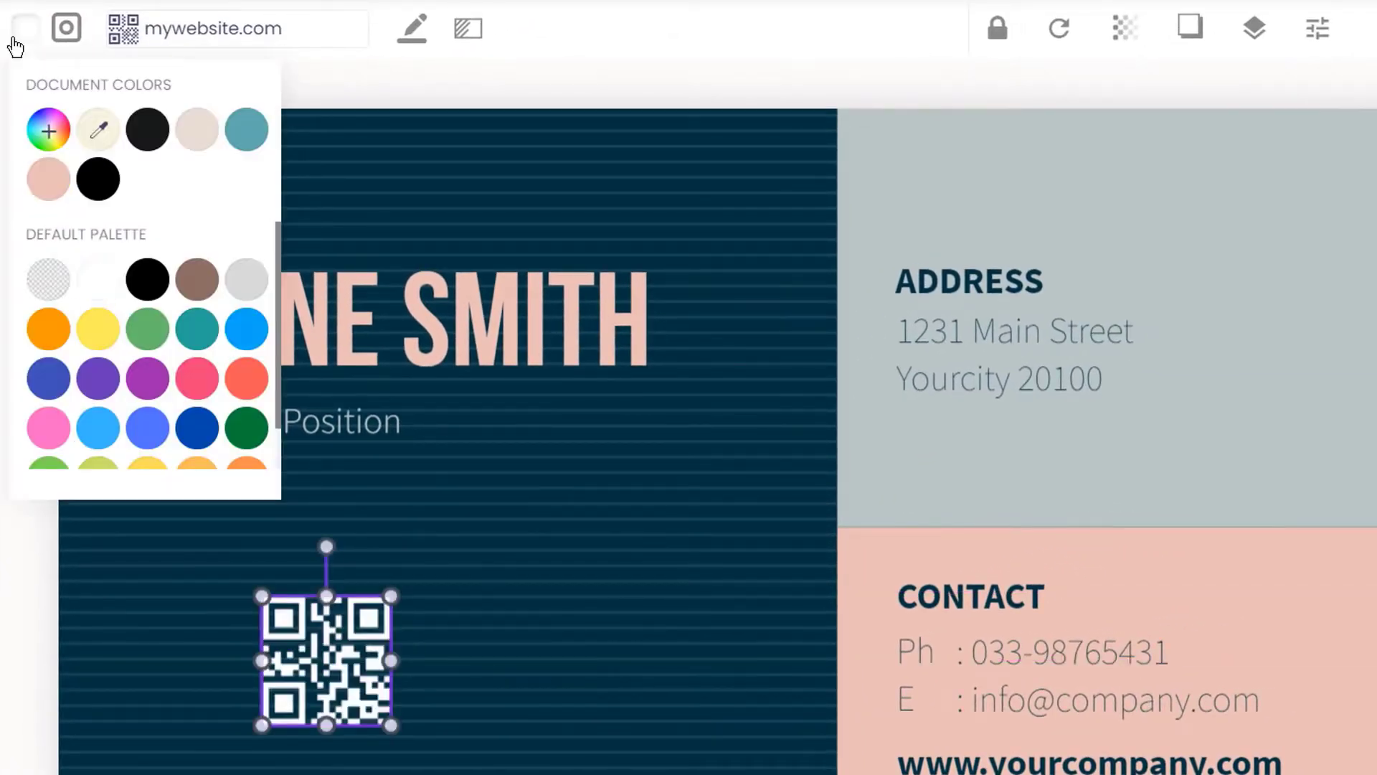
{"action": "left_click", "coordinate": [22, 29]}
{"action": "left_click_drag", "start_coordinate": [391, 725], "coordinate": [637, 774]}
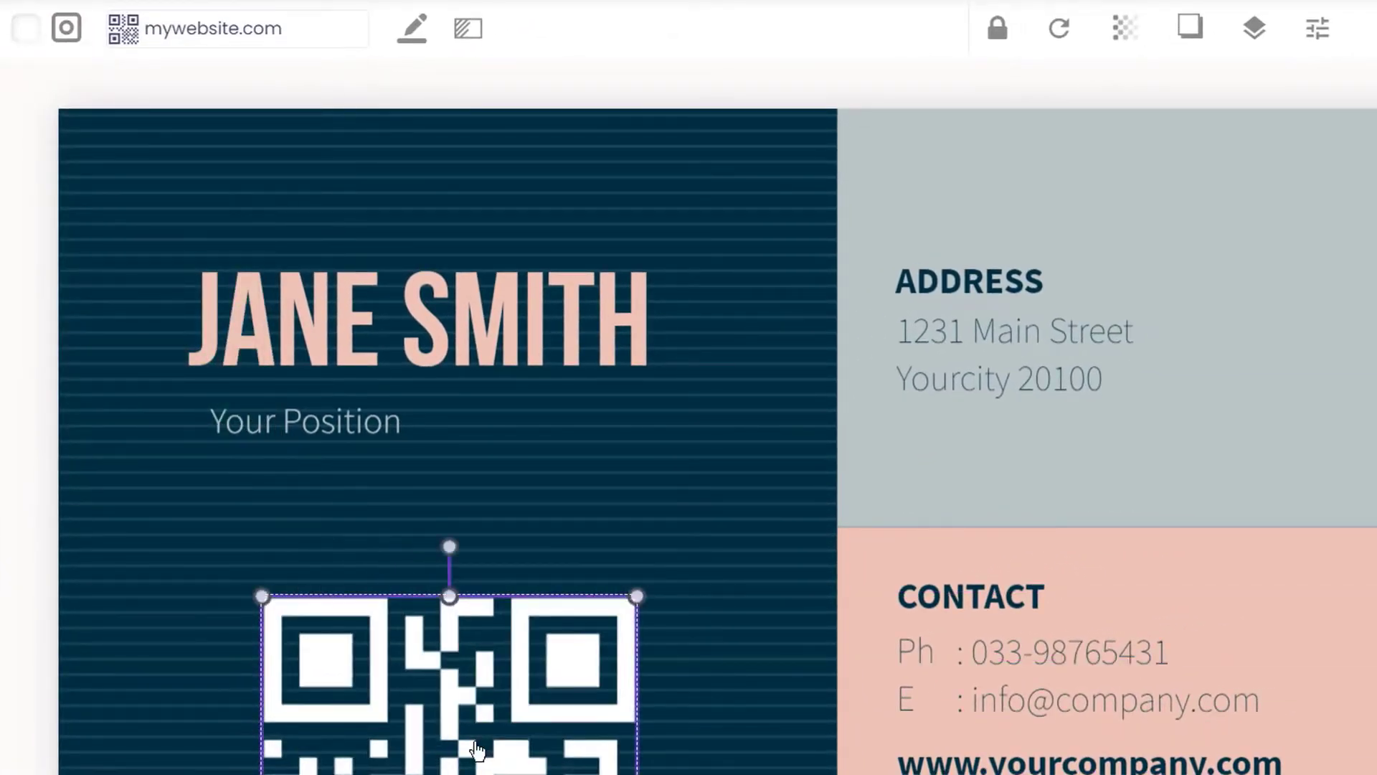
{"action": "left_click_drag", "start_coordinate": [485, 751], "coordinate": [369, 655]}
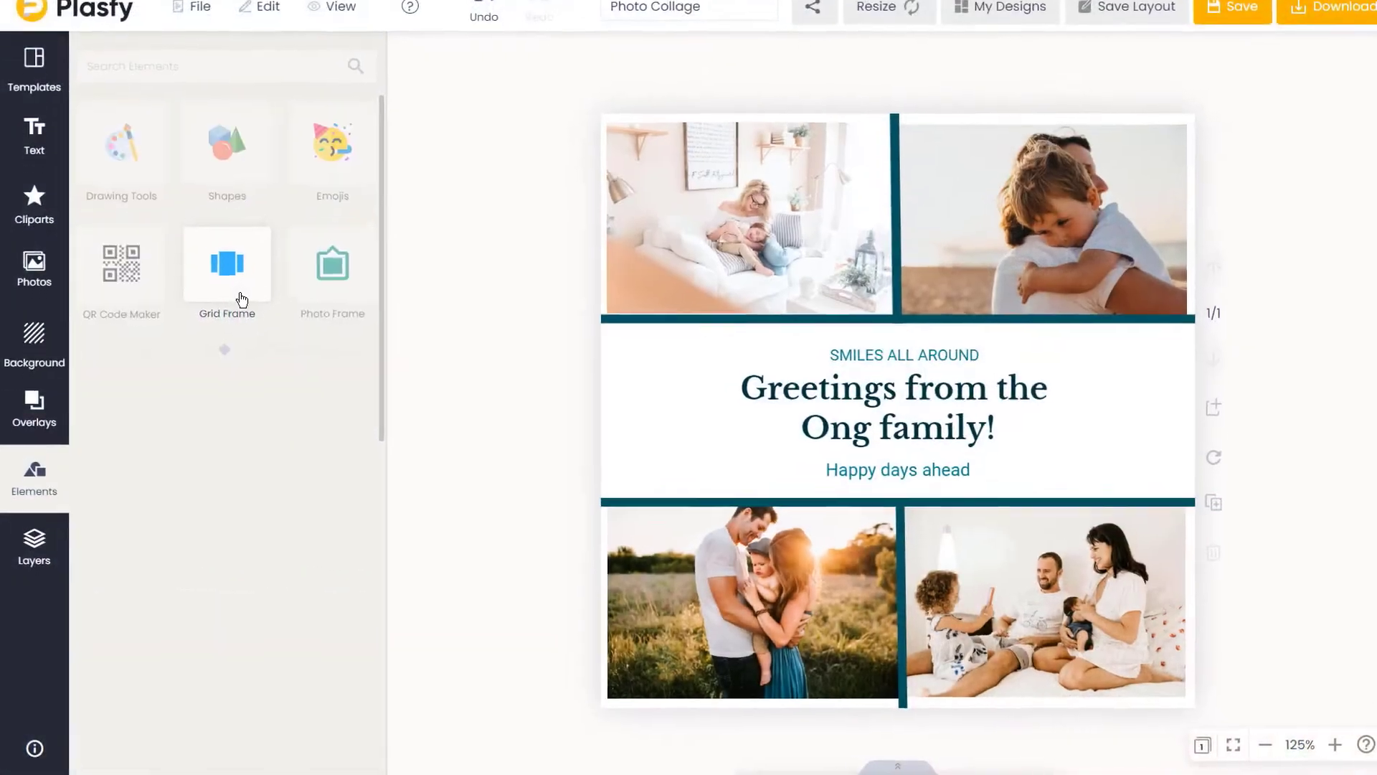
Step: Open the grid frame layouts and place a photo in the greeting collage design
{"action": "left_click", "coordinate": [242, 300]}
{"action": "scroll", "coordinate": [230, 430], "scroll_direction": "down", "scroll_amount": 5}
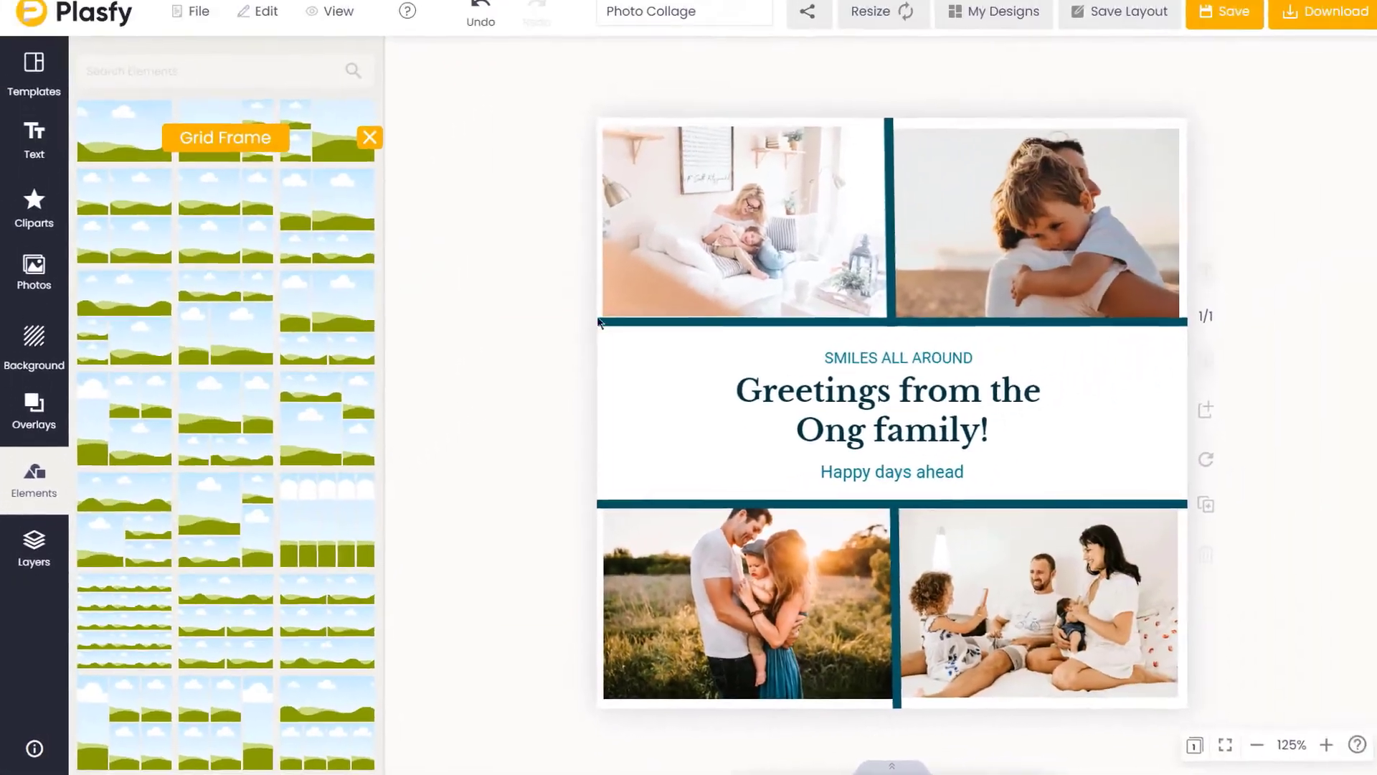
{"action": "left_click", "coordinate": [697, 214]}
{"action": "left_click", "coordinate": [63, 308]}
{"action": "left_click_drag", "start_coordinate": [473, 332], "coordinate": [780, 234]}
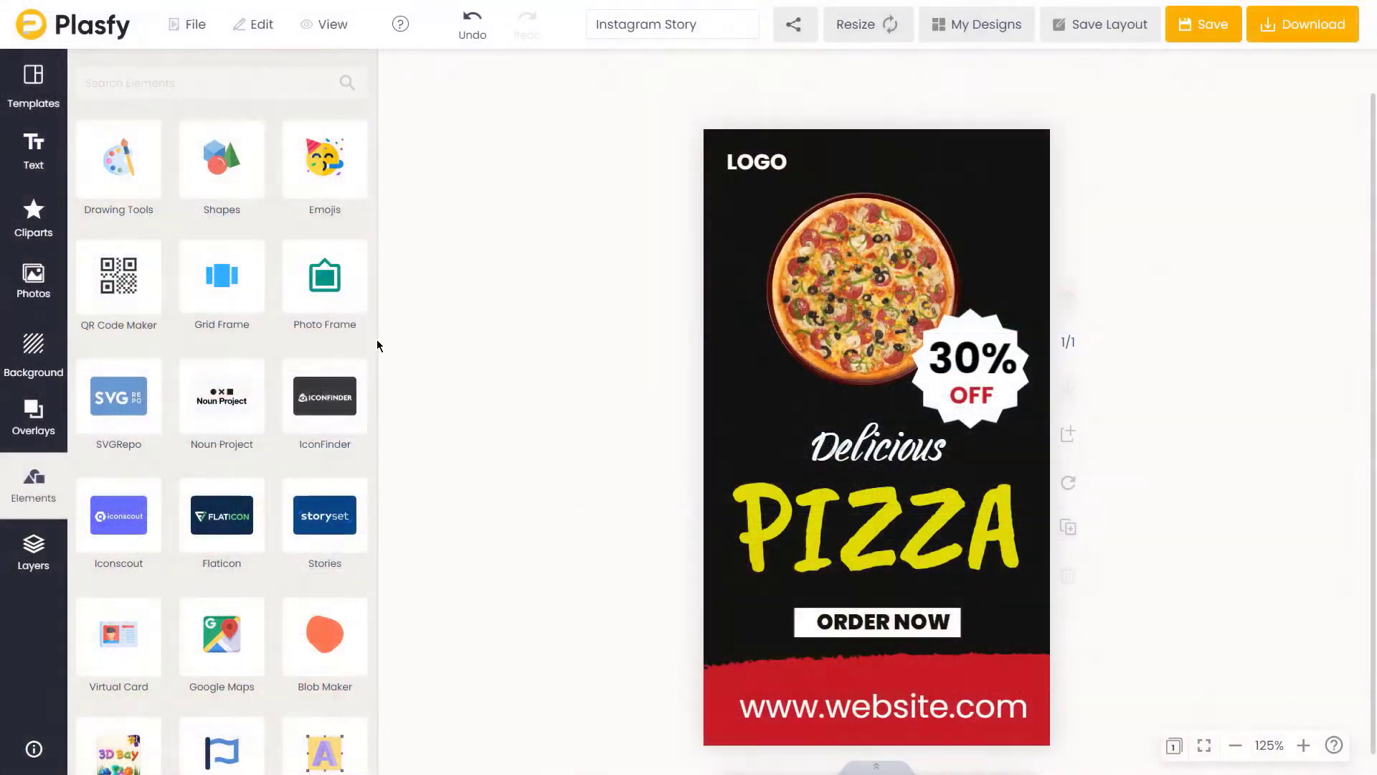
Step: Browse the photo frames and add the brush-stroke frame to the pizza Instagram story
{"action": "left_click", "coordinate": [326, 283]}
{"action": "scroll", "coordinate": [237, 430], "scroll_direction": "down", "scroll_amount": 3}
{"action": "scroll", "coordinate": [248, 563], "scroll_direction": "down", "scroll_amount": 5}
{"action": "scroll", "coordinate": [216, 527], "scroll_direction": "up", "scroll_amount": 3}
{"action": "left_click", "coordinate": [322, 340]}
Step: Enlarge the brush-stroke frame holding the orange pizza-slices photo and position it across the story's upper half
{"action": "mouse_move", "coordinate": [944, 465]}
{"action": "left_mouse_down"}
{"action": "mouse_move", "coordinate": [1175, 596]}
{"action": "mouse_move", "coordinate": [778, 267]}
{"action": "left_mouse_up"}
{"action": "left_click_drag", "start_coordinate": [979, 366], "coordinate": [1092, 421]}
{"action": "left_click_drag", "start_coordinate": [822, 281], "coordinate": [820, 257]}
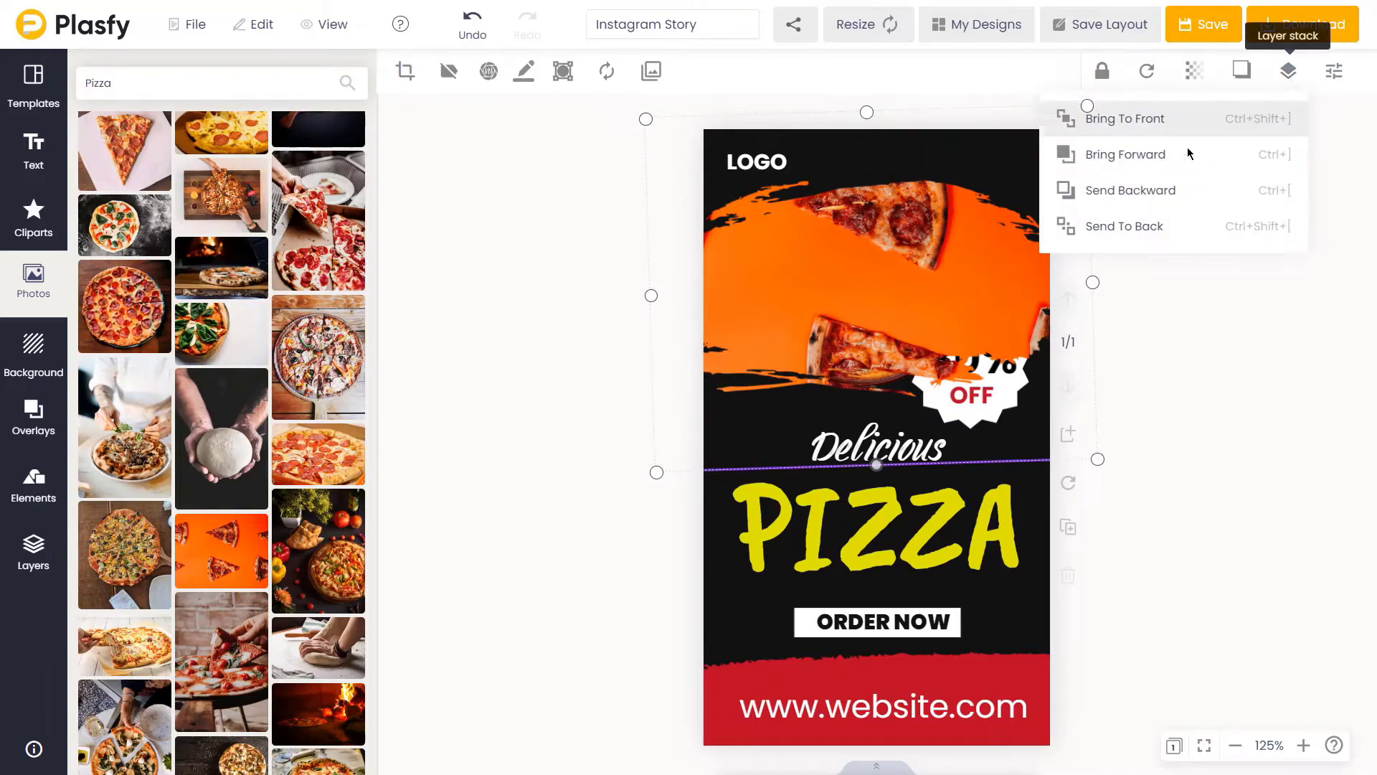
Step: Send the framed pizza-slices photo to the back of the layer stack and adjust its opacity
{"action": "left_click", "coordinate": [1157, 228]}
{"action": "left_click", "coordinate": [1193, 71]}
{"action": "left_click_drag", "start_coordinate": [1192, 140], "coordinate": [1177, 138]}
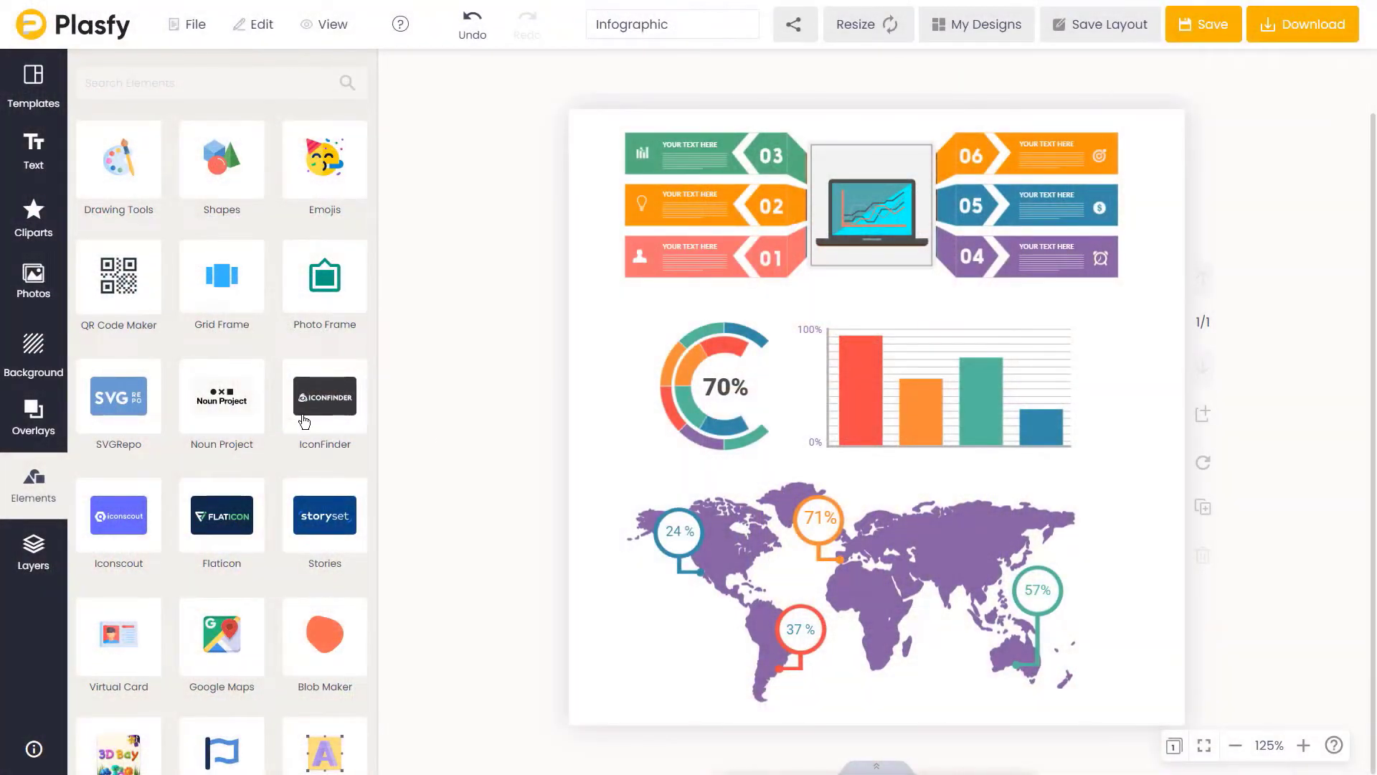
Step: Search the Noun Project icons for "World"
{"action": "left_click", "coordinate": [228, 416]}
{"action": "scroll", "coordinate": [223, 502], "scroll_direction": "down", "scroll_amount": 4}
{"action": "left_click", "coordinate": [110, 71]}
{"action": "type", "text": "World"}
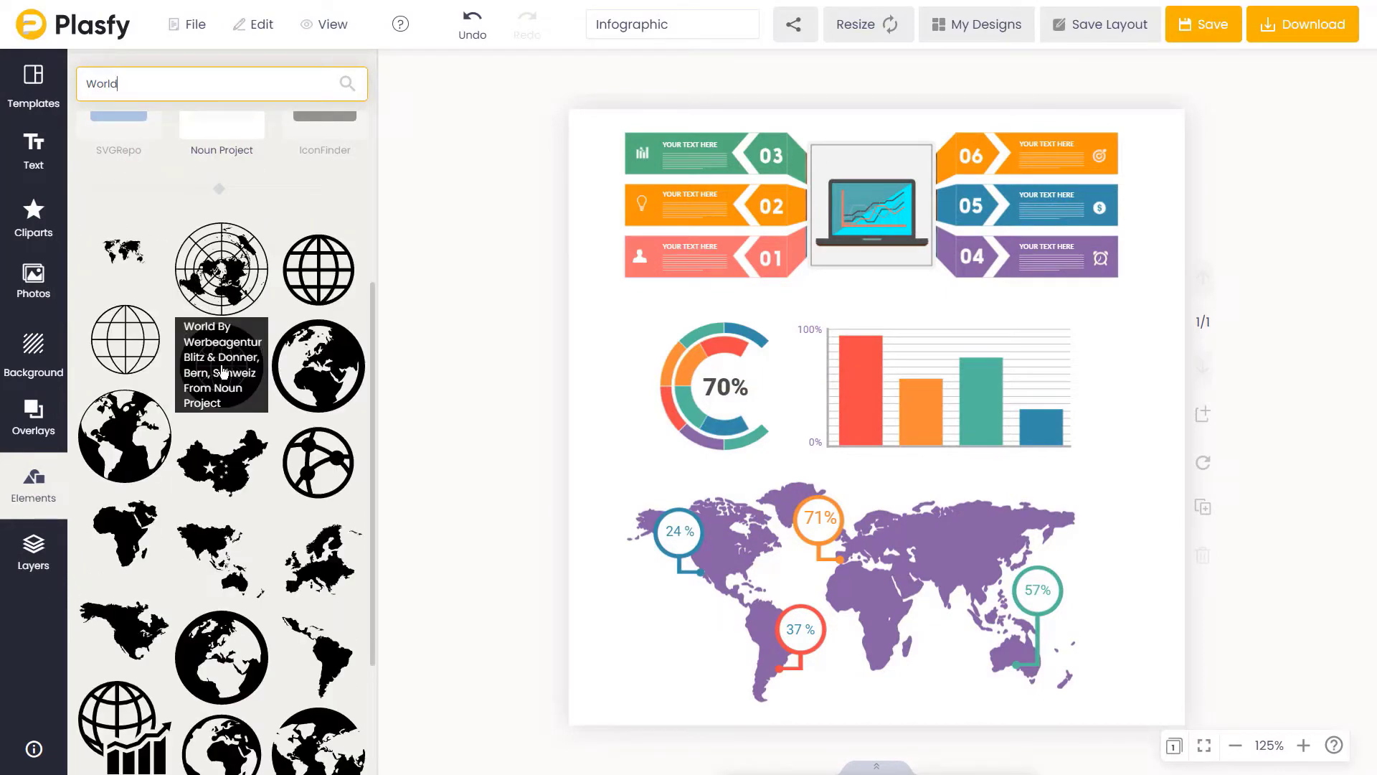
Step: Switch to the IconFinder source and browse its icons for "World"
{"action": "scroll", "coordinate": [314, 306], "scroll_direction": "up", "scroll_amount": 5}
{"action": "left_click", "coordinate": [314, 306]}
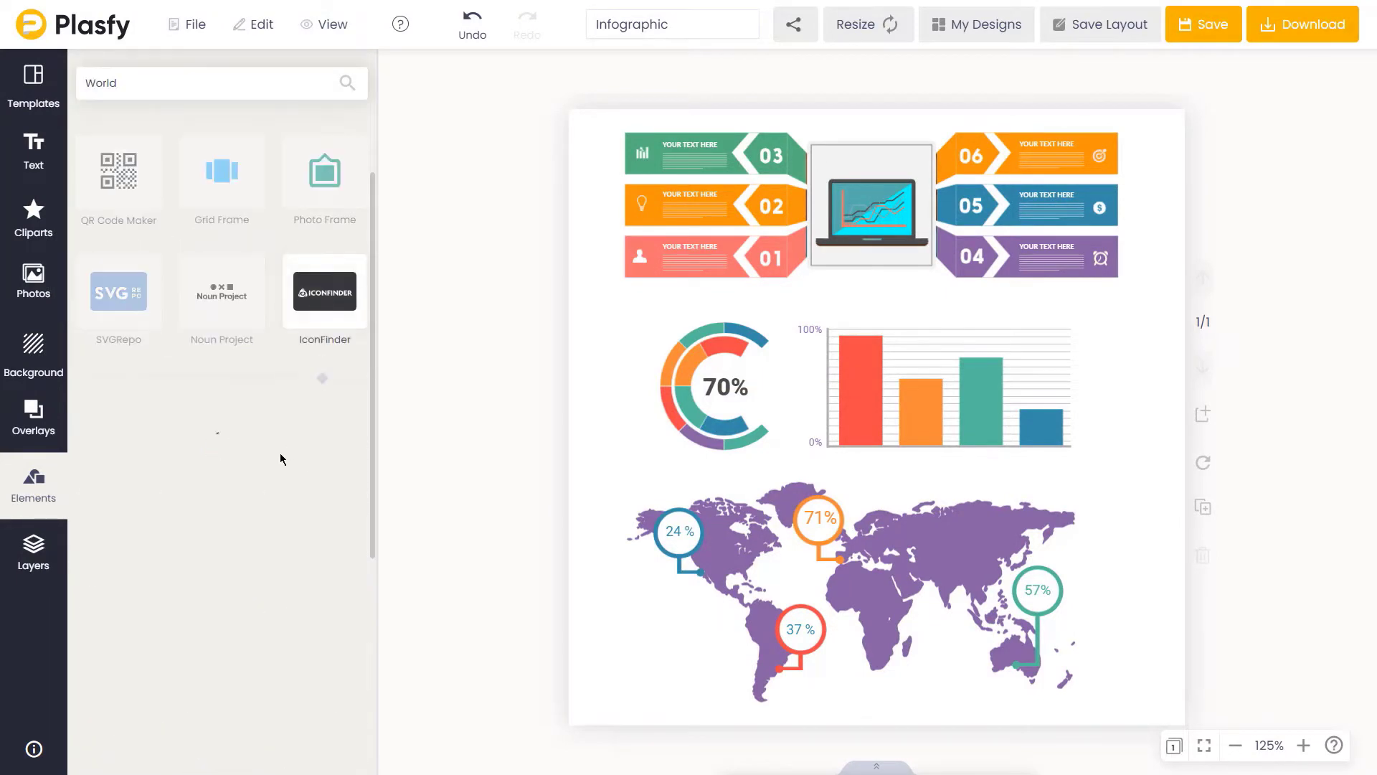
{"action": "scroll", "coordinate": [244, 488], "scroll_direction": "down", "scroll_amount": 5}
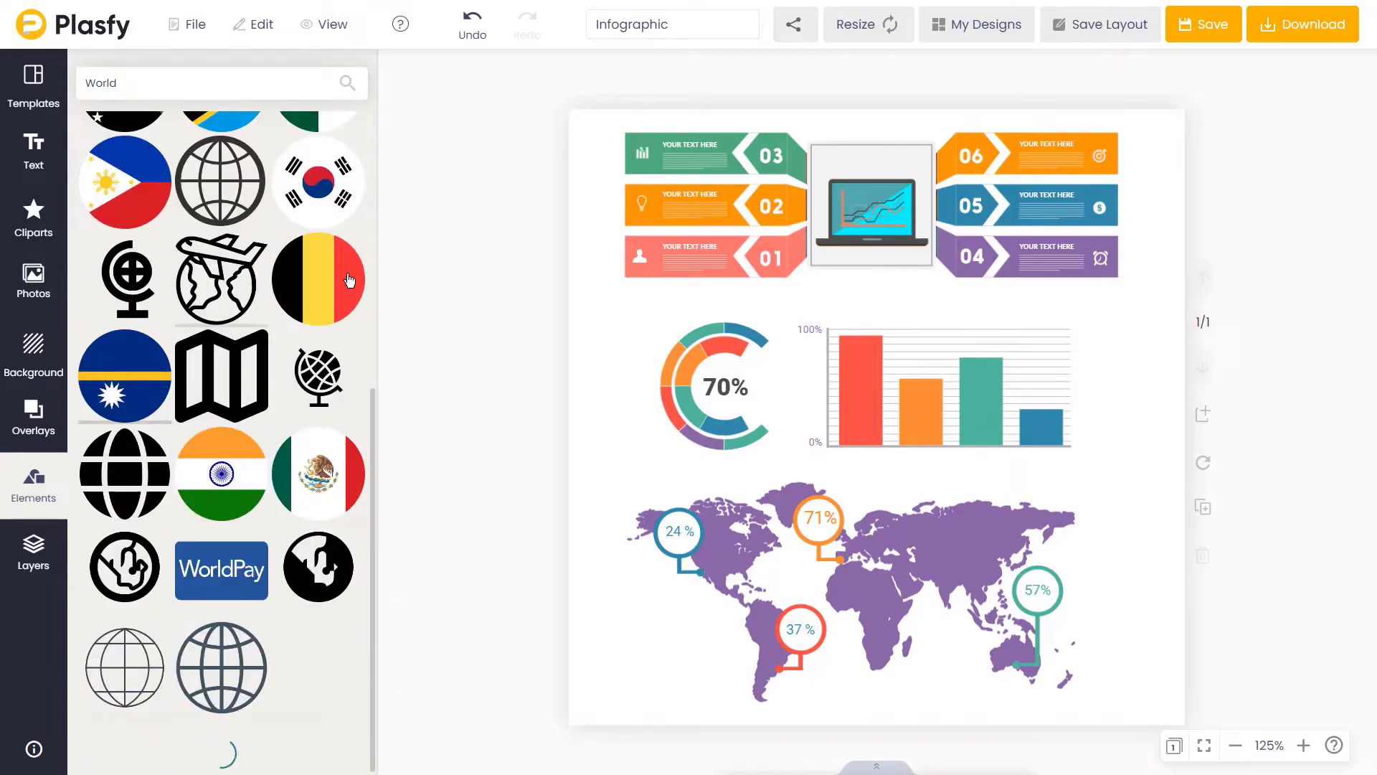
{"action": "scroll", "coordinate": [218, 310], "scroll_direction": "up", "scroll_amount": 10}
{"action": "scroll", "coordinate": [217, 430], "scroll_direction": "down", "scroll_amount": 5}
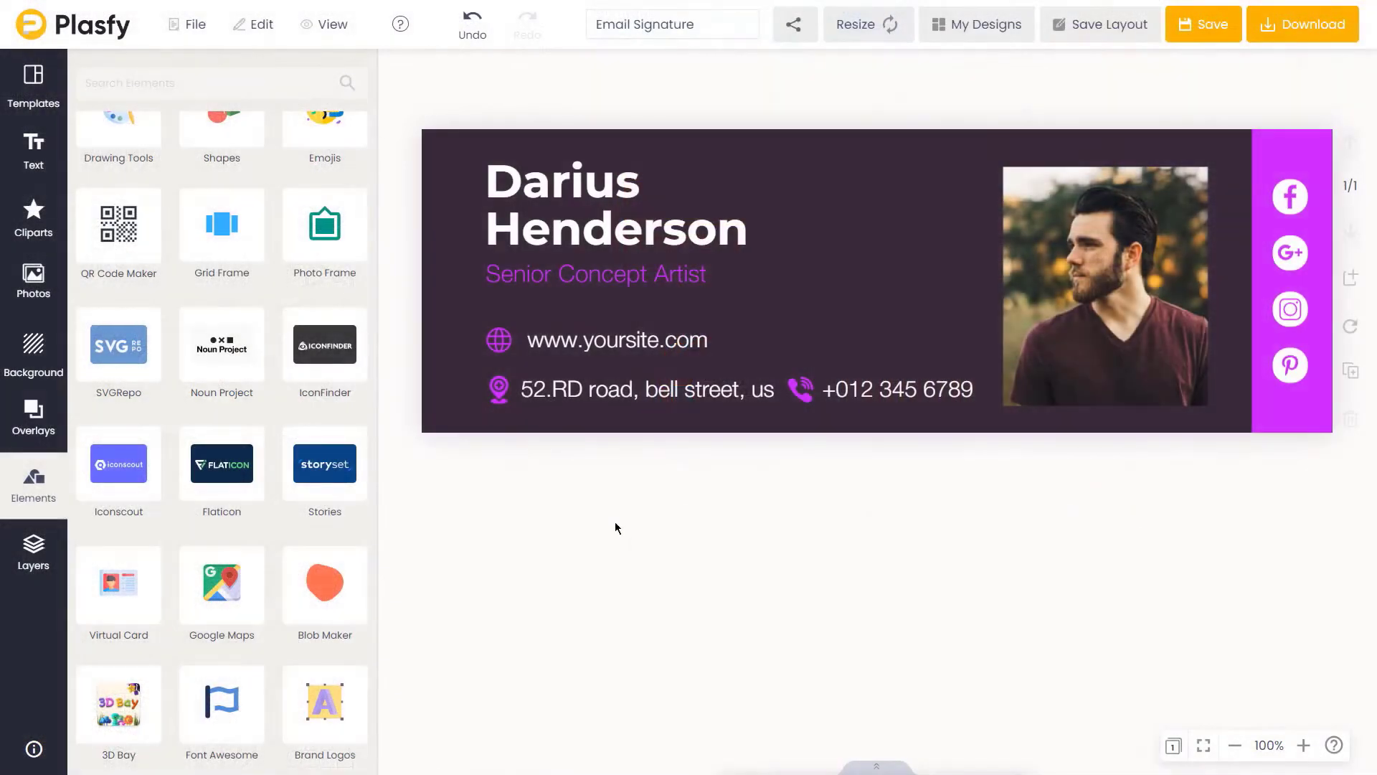
Step: Generate a virtual card code for the email signature from the contact's name, address, phone, email and website
{"action": "scroll", "coordinate": [215, 502], "scroll_direction": "down", "scroll_amount": 2}
{"action": "left_click", "coordinate": [115, 481]}
{"action": "scroll", "coordinate": [264, 463], "scroll_direction": "down", "scroll_amount": 5}
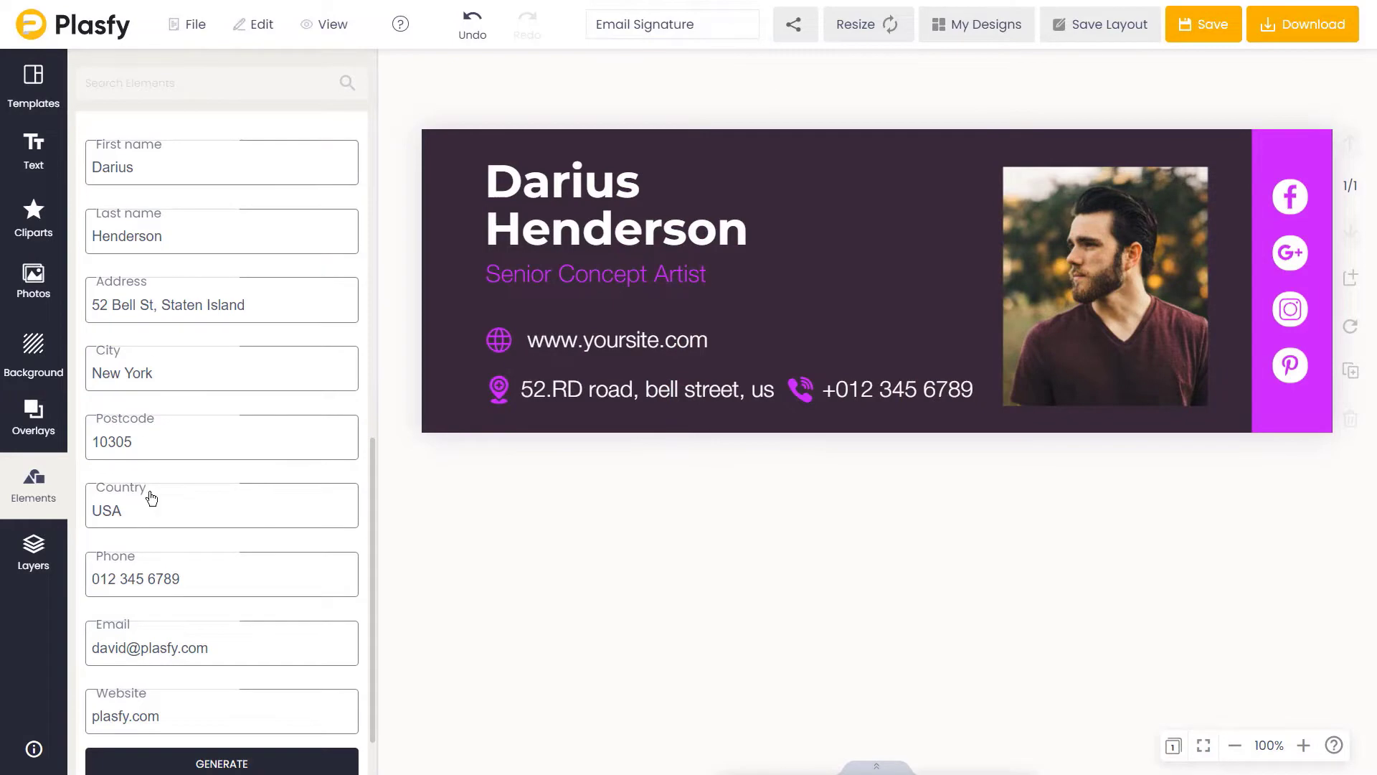
{"action": "scroll", "coordinate": [174, 599], "scroll_direction": "down", "scroll_amount": 1}
Step: Recolour the virtual card code white, then shrink and place it above the phone number in the signature
{"action": "left_click", "coordinate": [400, 73]}
{"action": "left_click", "coordinate": [485, 145]}
{"action": "left_click_drag", "start_coordinate": [987, 391], "coordinate": [908, 312]}
{"action": "left_click_drag", "start_coordinate": [876, 252], "coordinate": [923, 271]}
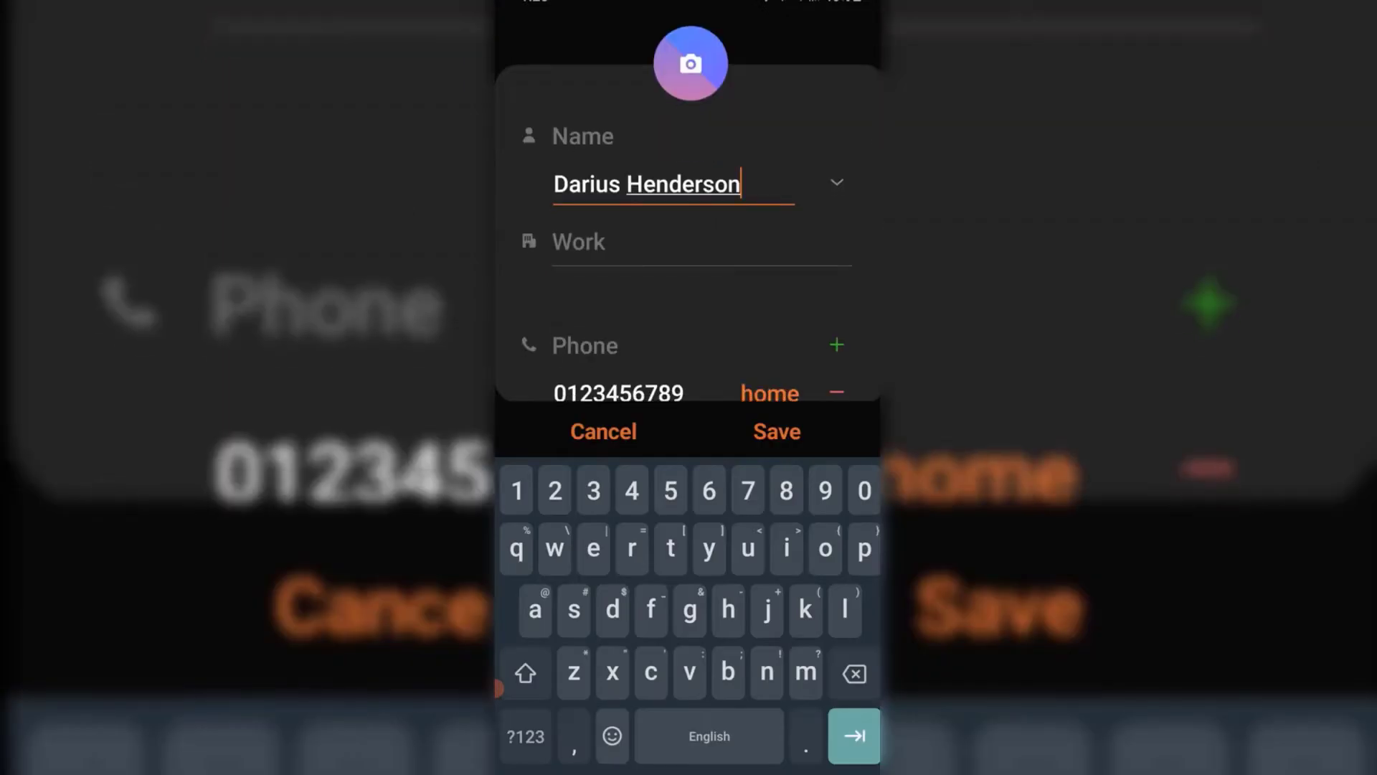
Step: Look up the restaurant's address in Google Maps for the food ad and go through the map type options
{"action": "scroll", "coordinate": [688, 232], "scroll_direction": "down", "scroll_amount": 4}
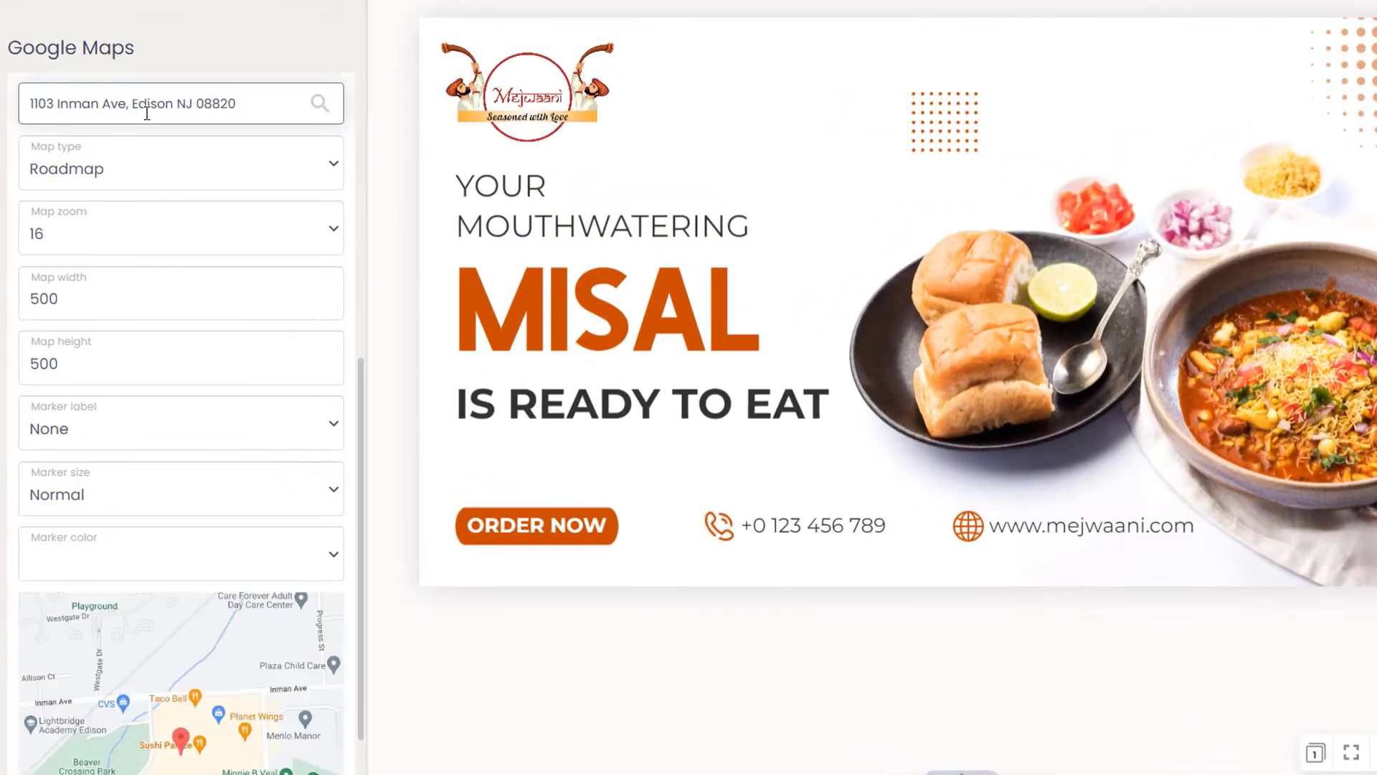
{"action": "key", "text": "Down"}
{"action": "key", "text": "Down"}
{"action": "key", "text": "Down"}
{"action": "scroll", "coordinate": [87, 300], "scroll_direction": "down", "scroll_amount": 3}
{"action": "scroll", "coordinate": [156, 393], "scroll_direction": "up", "scroll_amount": 3}
{"action": "left_click", "coordinate": [143, 169]}
{"action": "left_click", "coordinate": [136, 169]}
Step: Examine the available map zoom levels, marker labels and marker sizes
{"action": "left_click", "coordinate": [92, 234]}
{"action": "scroll", "coordinate": [162, 493], "scroll_direction": "down", "scroll_amount": 3}
{"action": "scroll", "coordinate": [163, 493], "scroll_direction": "up", "scroll_amount": 3}
{"action": "left_click", "coordinate": [89, 448]}
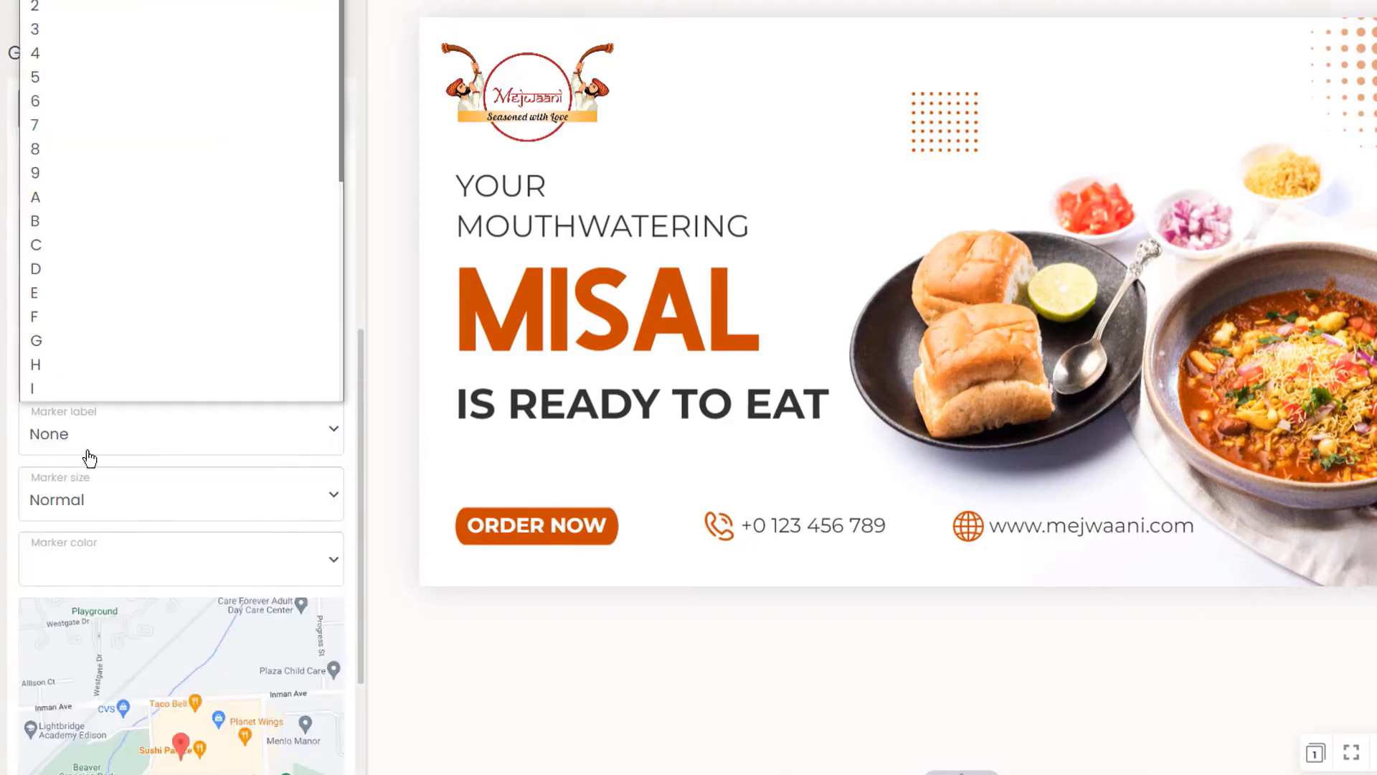
{"action": "left_click", "coordinate": [95, 479]}
Step: Set the marker colour to #FF9800 and insert the map into the food ad
{"action": "left_click", "coordinate": [61, 559]}
{"action": "scroll", "coordinate": [79, 516], "scroll_direction": "down", "scroll_amount": 3}
{"action": "left_click", "coordinate": [92, 282]}
{"action": "left_click", "coordinate": [87, 337]}
{"action": "left_click", "coordinate": [164, 193]}
{"action": "left_click", "coordinate": [154, 334]}
{"action": "left_click", "coordinate": [162, 237]}
{"action": "left_click", "coordinate": [226, 724]}
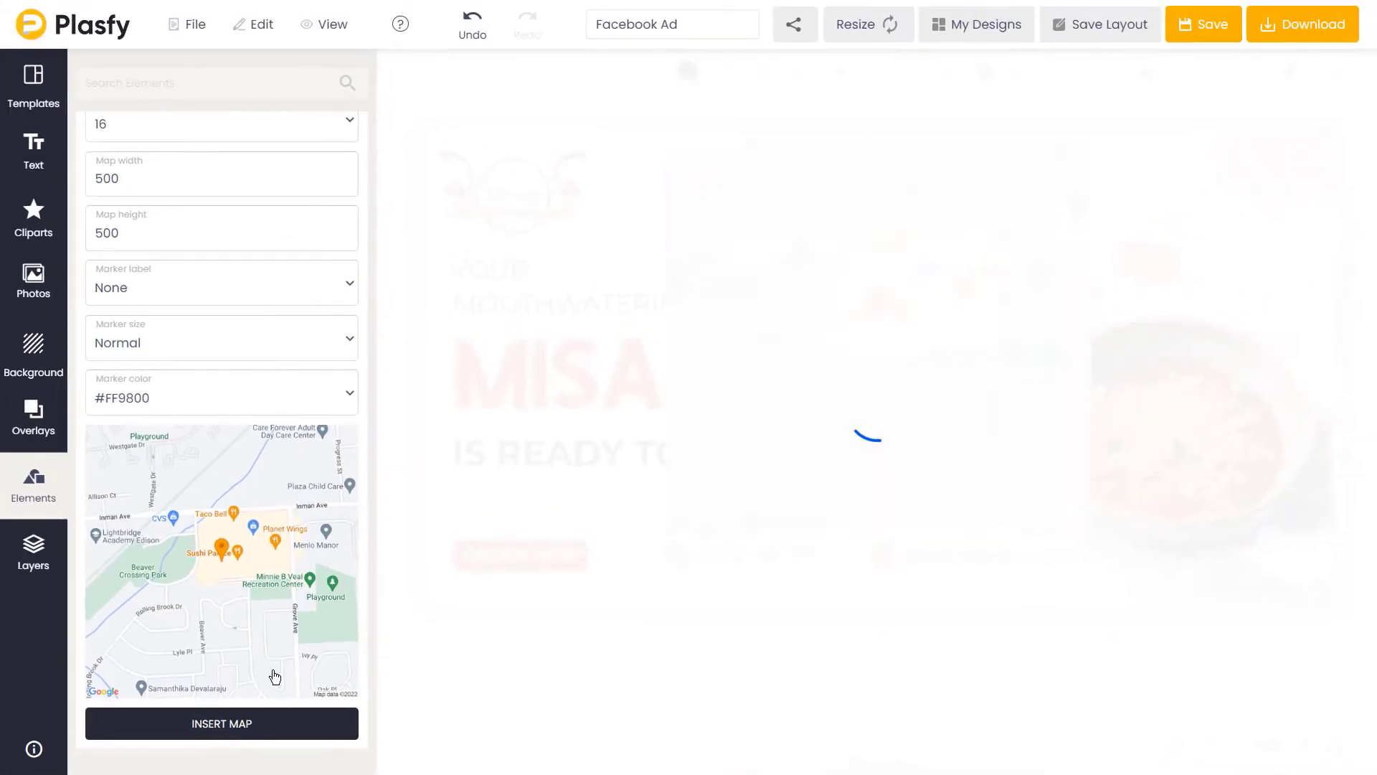
Step: Shrink the inserted map and place it over the plate and bowl photo
{"action": "left_click_drag", "start_coordinate": [1091, 154], "coordinate": [942, 304]}
{"action": "left_click_drag", "start_coordinate": [928, 305], "coordinate": [1111, 195]}
Step: Replace IS READY TO EAT with the restaurant's address on two lines and change YOUR to THE MOST
{"action": "left_click_drag", "start_coordinate": [725, 448], "coordinate": [782, 353]}
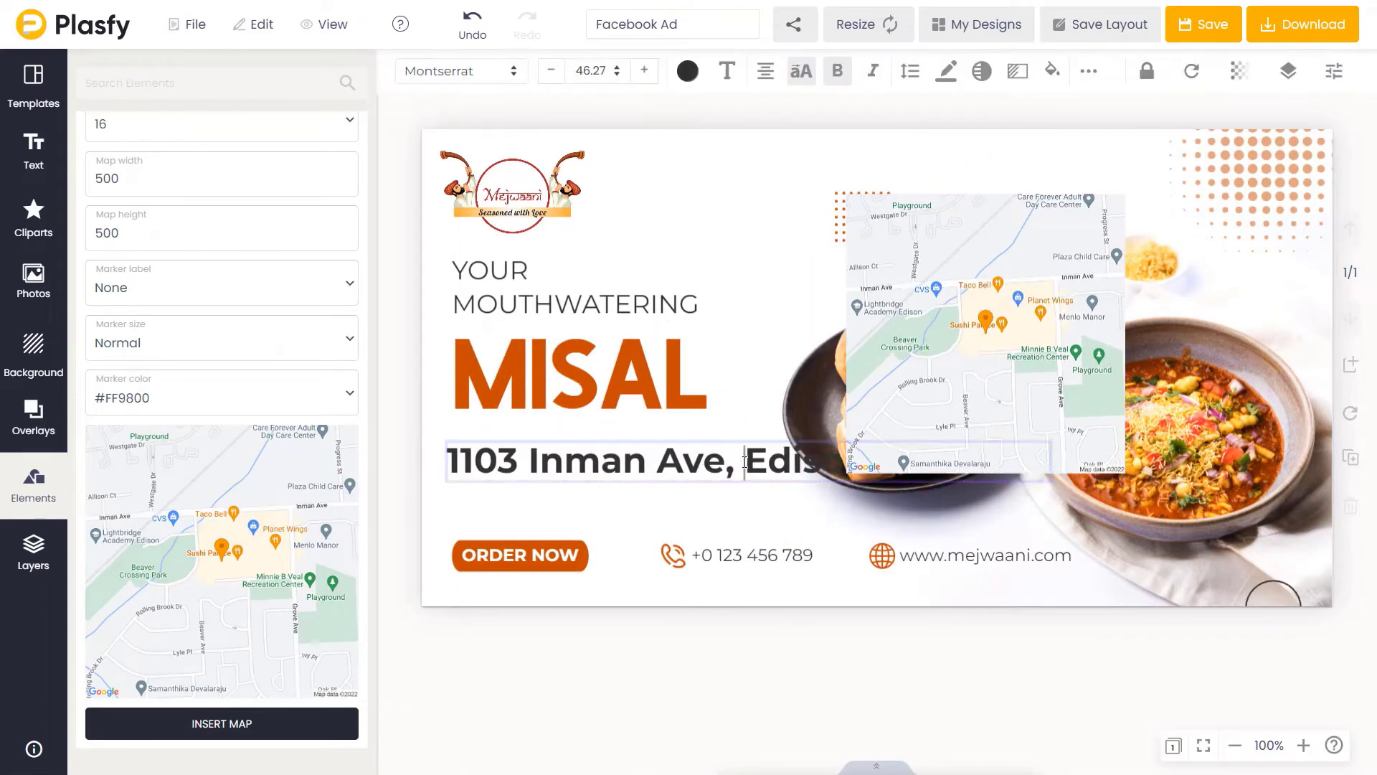
{"action": "key", "text": "Return"}
{"action": "left_click_drag", "start_coordinate": [656, 472], "coordinate": [656, 464]}
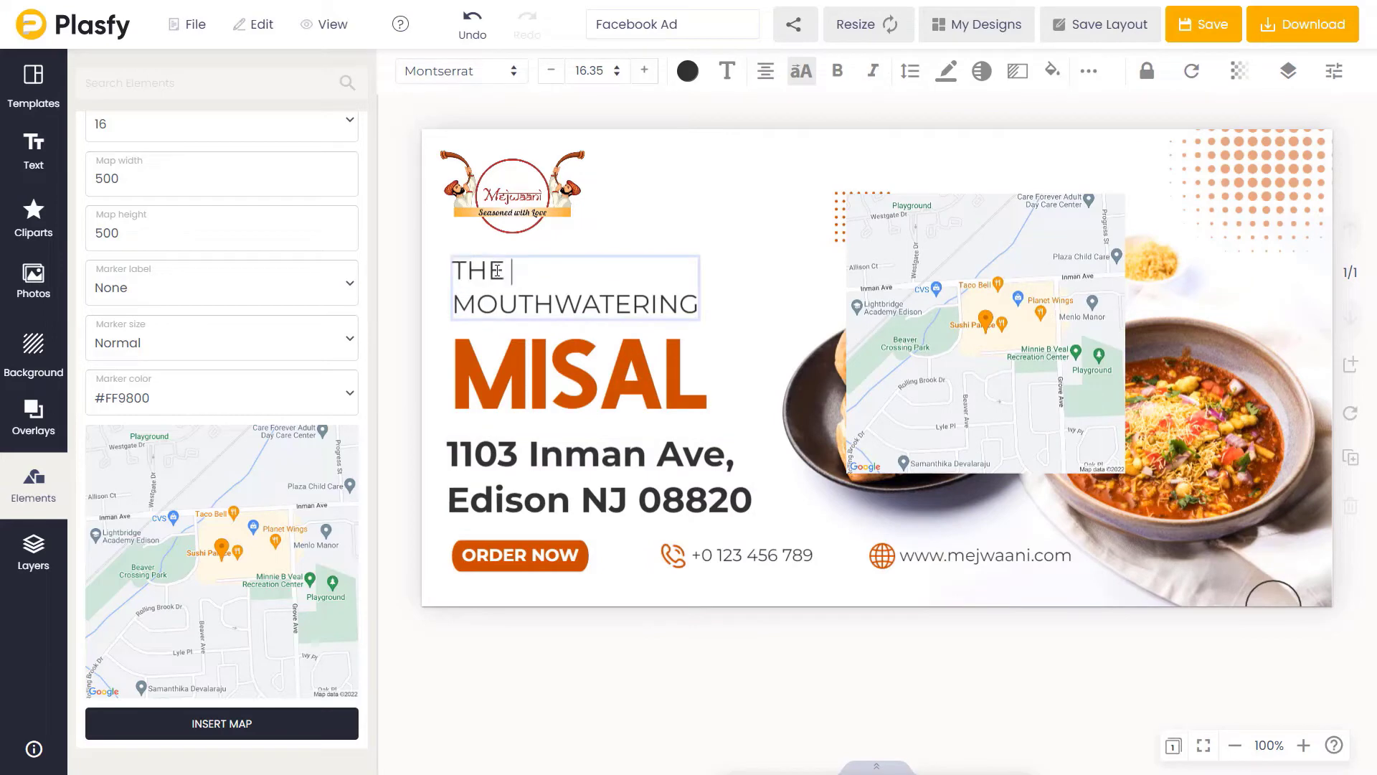
Step: Enlarge and crop the map around its orange marker, and move it into the ad's upper-right corner
{"action": "left_click", "coordinate": [1004, 366]}
{"action": "left_click_drag", "start_coordinate": [1126, 472], "coordinate": [1173, 520]}
{"action": "left_click_drag", "start_coordinate": [1010, 520], "coordinate": [1010, 501]}
{"action": "left_click_drag", "start_coordinate": [1026, 351], "coordinate": [984, 355]}
{"action": "left_click", "coordinate": [493, 72]}
{"action": "left_click", "coordinate": [509, 161]}
{"action": "left_click_drag", "start_coordinate": [1039, 309], "coordinate": [1289, 194]}
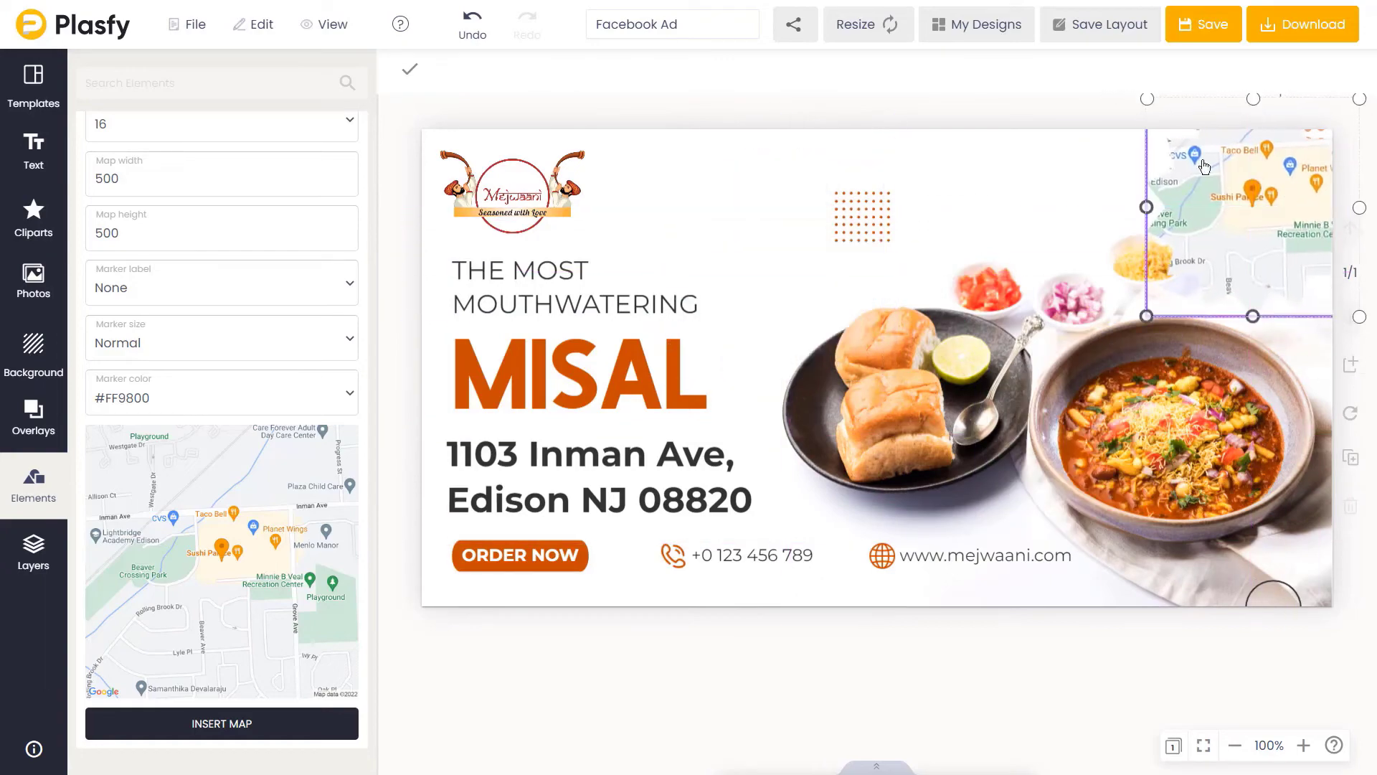
{"action": "left_click", "coordinate": [523, 71]}
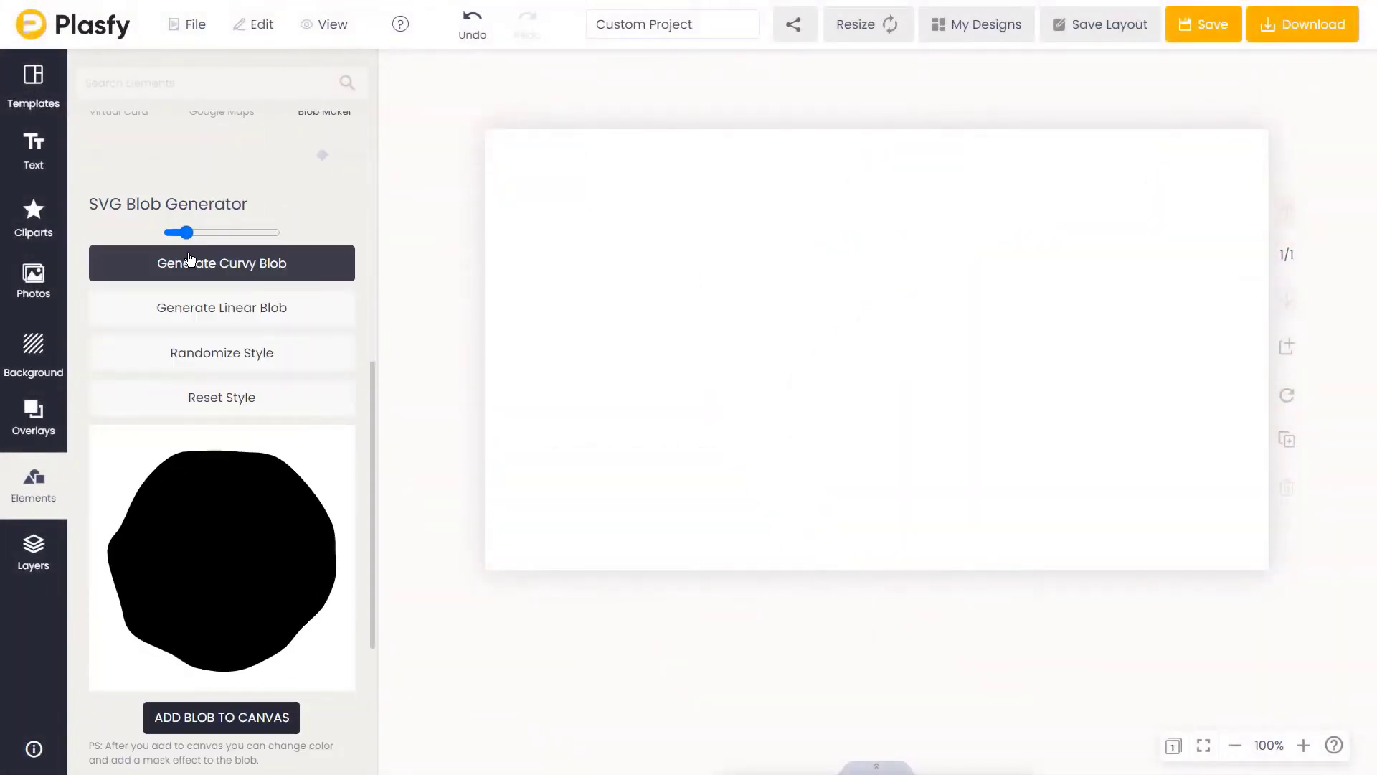
Step: Generate an angular pink blob with an orange dashed outline and add it to the blank canvas
{"action": "left_click", "coordinate": [246, 298]}
{"action": "left_click", "coordinate": [222, 258]}
{"action": "left_click", "coordinate": [267, 354]}
{"action": "left_click", "coordinate": [249, 347]}
{"action": "left_click_drag", "start_coordinate": [247, 233], "coordinate": [205, 232]}
{"action": "left_click", "coordinate": [247, 350]}
{"action": "left_click", "coordinate": [267, 725]}
Step: Shrink the pink blob and place it in the left half of the canvas
{"action": "left_click_drag", "start_coordinate": [1090, 130], "coordinate": [955, 273]}
{"action": "left_click_drag", "start_coordinate": [811, 422], "coordinate": [663, 309]}
{"action": "left_click", "coordinate": [994, 328]}
Step: Generate a curvy dark blue blob with a pale dashed outline and add it to the canvas
{"action": "left_click", "coordinate": [227, 263]}
{"action": "left_click", "coordinate": [237, 353]}
{"action": "left_click", "coordinate": [221, 717]}
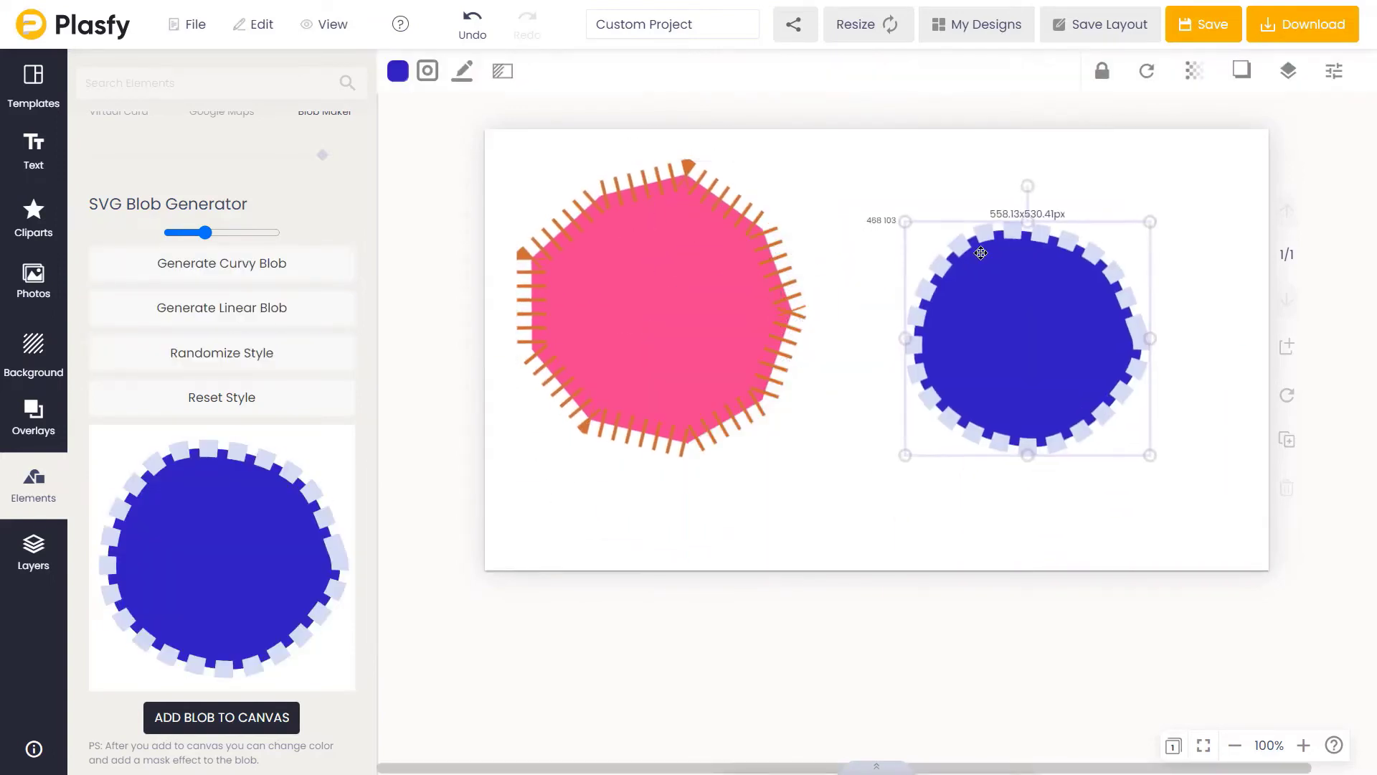
Step: Randomise the blob style to light blue with a turquoise dashed outline and add that blob to the canvas
{"action": "left_click", "coordinate": [256, 346]}
{"action": "left_click", "coordinate": [181, 354]}
{"action": "left_click", "coordinate": [181, 354]}
{"action": "left_click", "coordinate": [222, 717]}
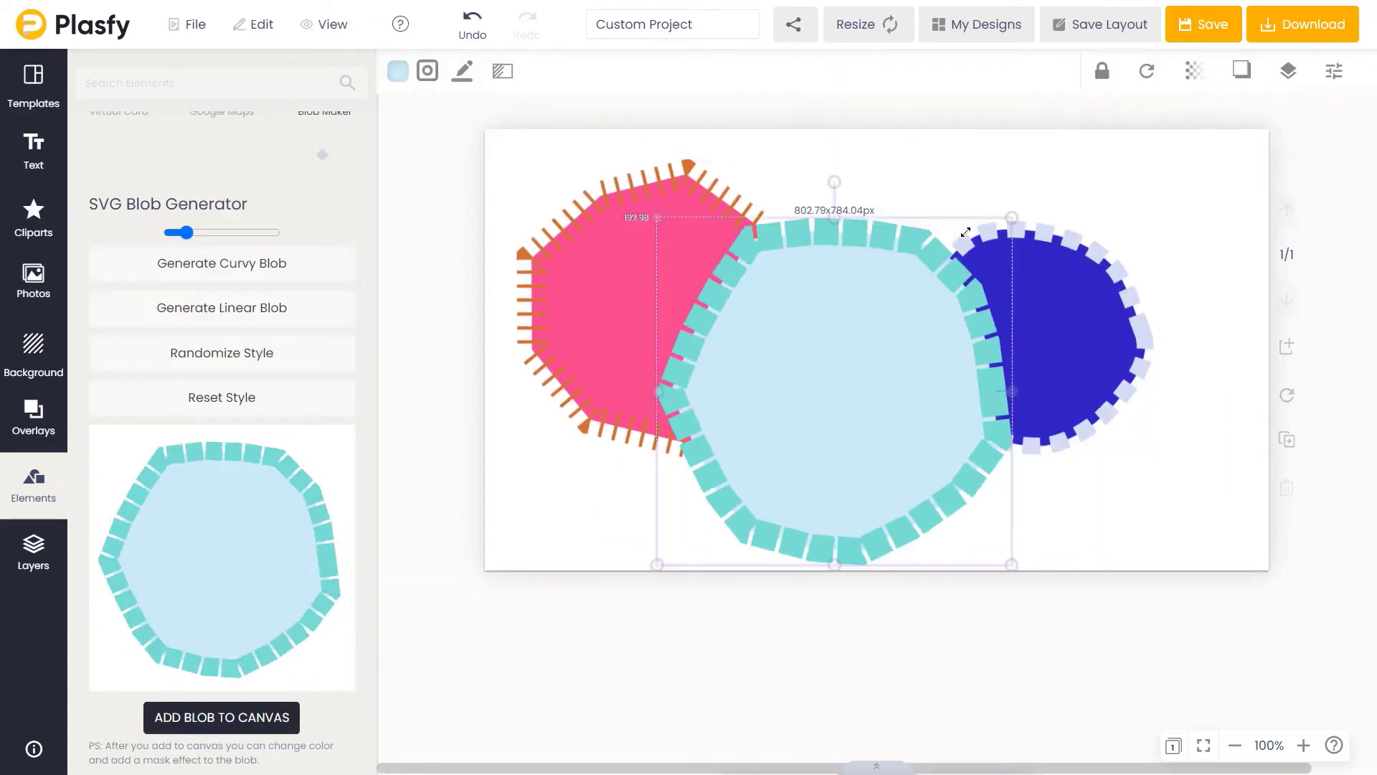
Step: Reposition the overlapping pink, light blue and dark blue blobs around the middle of the canvas
{"action": "left_click", "coordinate": [1069, 308], "text": "shift"}
{"action": "left_click", "coordinate": [1334, 71]}
{"action": "left_click", "coordinate": [1231, 204]}
{"action": "left_click", "coordinate": [858, 423]}
Step: Convert the pink, light blue and dark blue blobs into image masks
{"action": "left_click", "coordinate": [645, 316]}
{"action": "left_click", "coordinate": [428, 70]}
{"action": "left_click", "coordinate": [891, 283]}
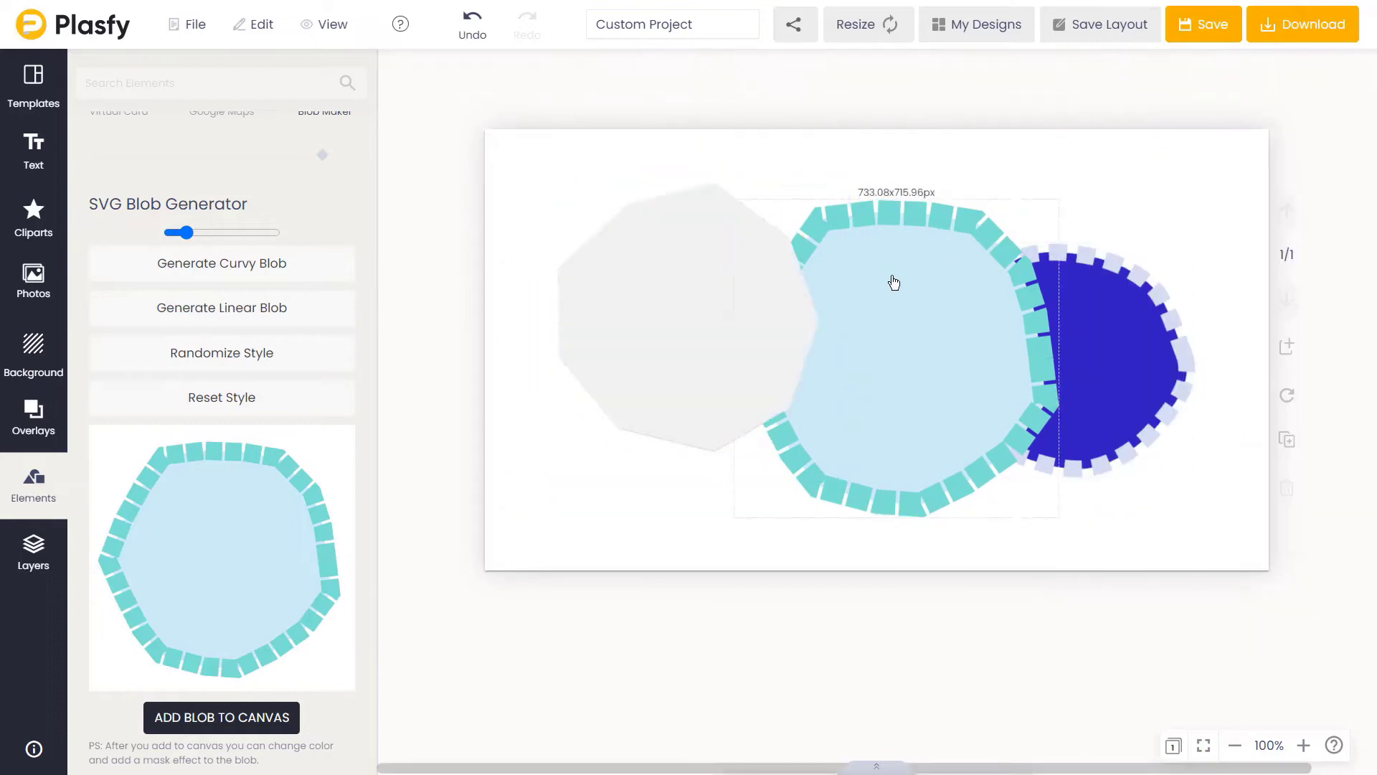
{"action": "left_click", "coordinate": [427, 70]}
{"action": "key", "text": "Delete"}
{"action": "key", "text": "Delete"}
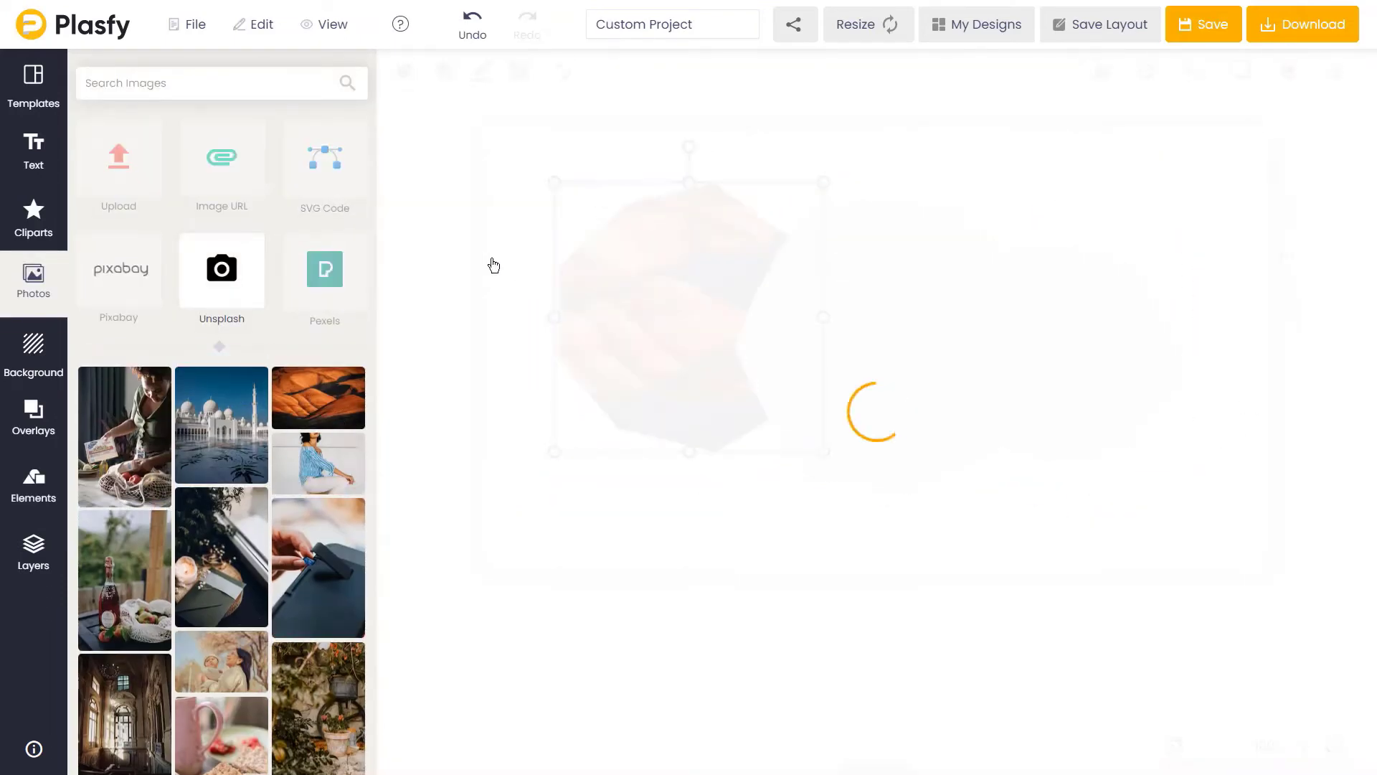
Step: Fill the middle blob mask with the Unsplash bottle and apples photo and the dark blue blob's mask with the dim chair interior
{"action": "left_click_drag", "start_coordinate": [315, 552], "coordinate": [862, 323]}
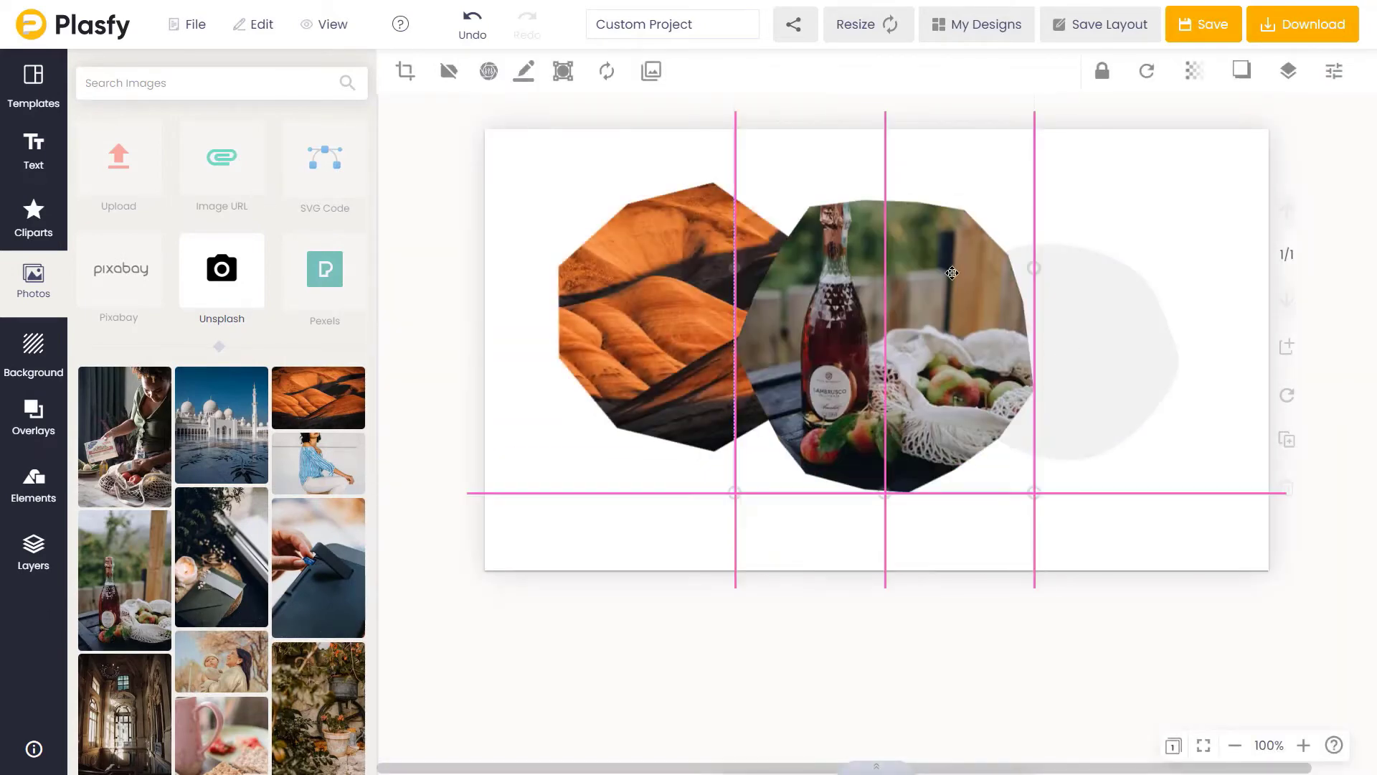
{"action": "left_click", "coordinate": [1107, 364]}
{"action": "scroll", "coordinate": [238, 556], "scroll_direction": "down", "scroll_amount": 5}
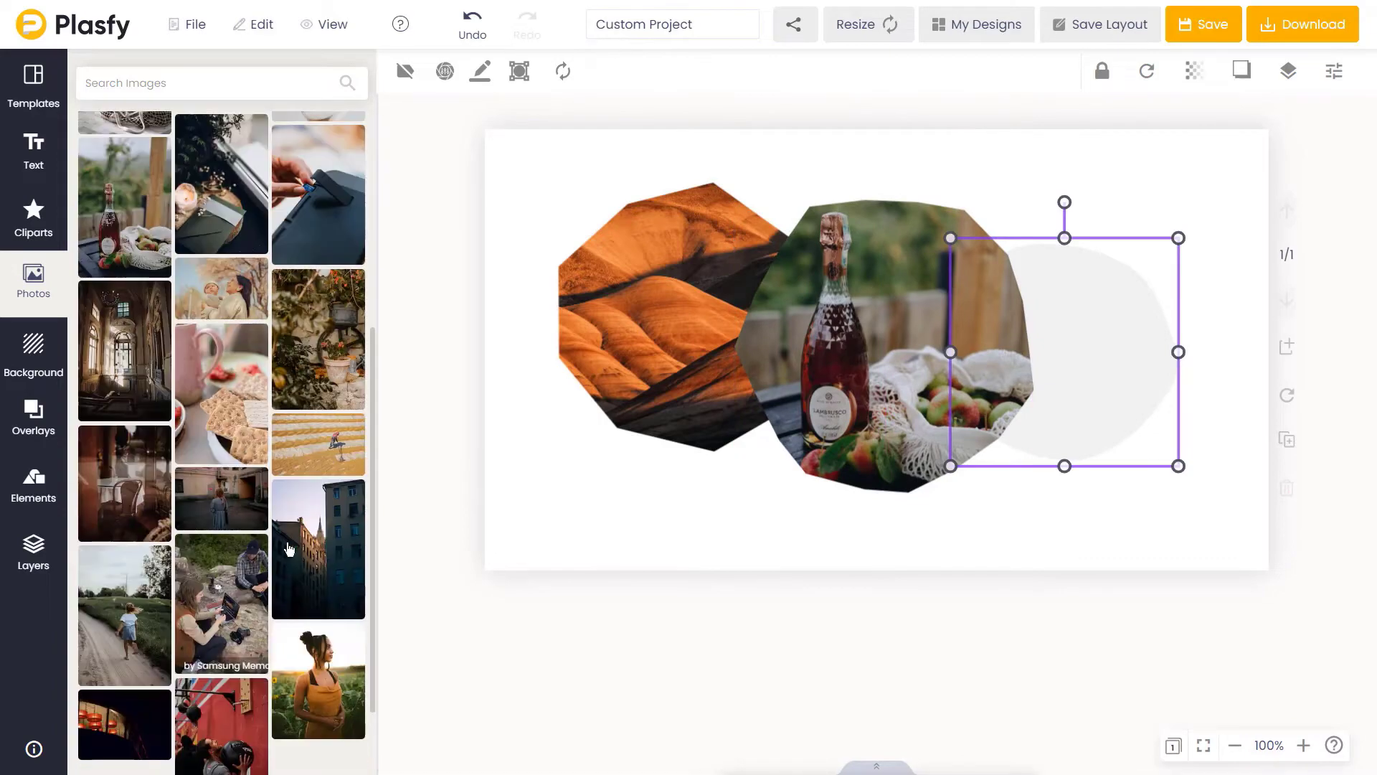
{"action": "left_click", "coordinate": [178, 469]}
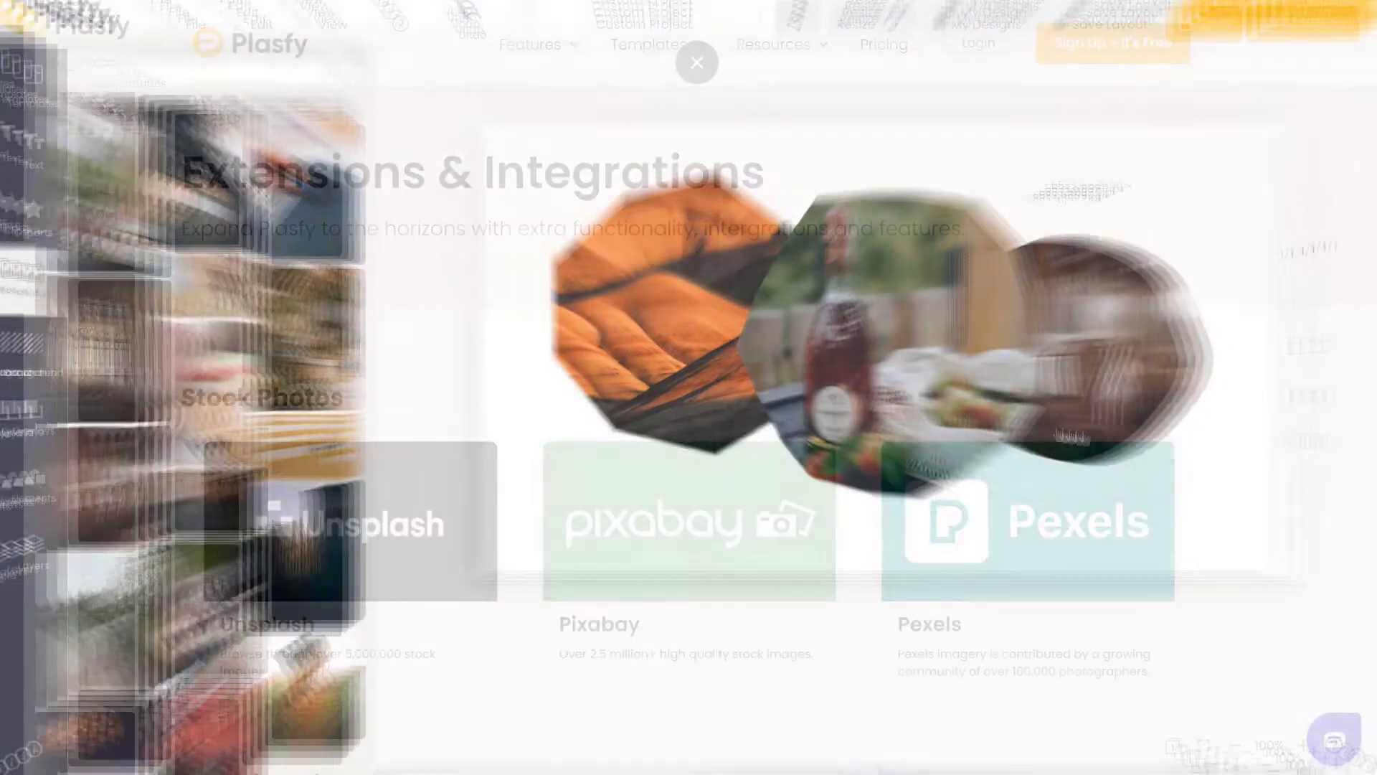
Step: Switch to the Plasfy website and examine its listed icon libraries, generators and design tools
{"action": "scroll", "coordinate": [688, 387], "scroll_direction": "down", "scroll_amount": 12}
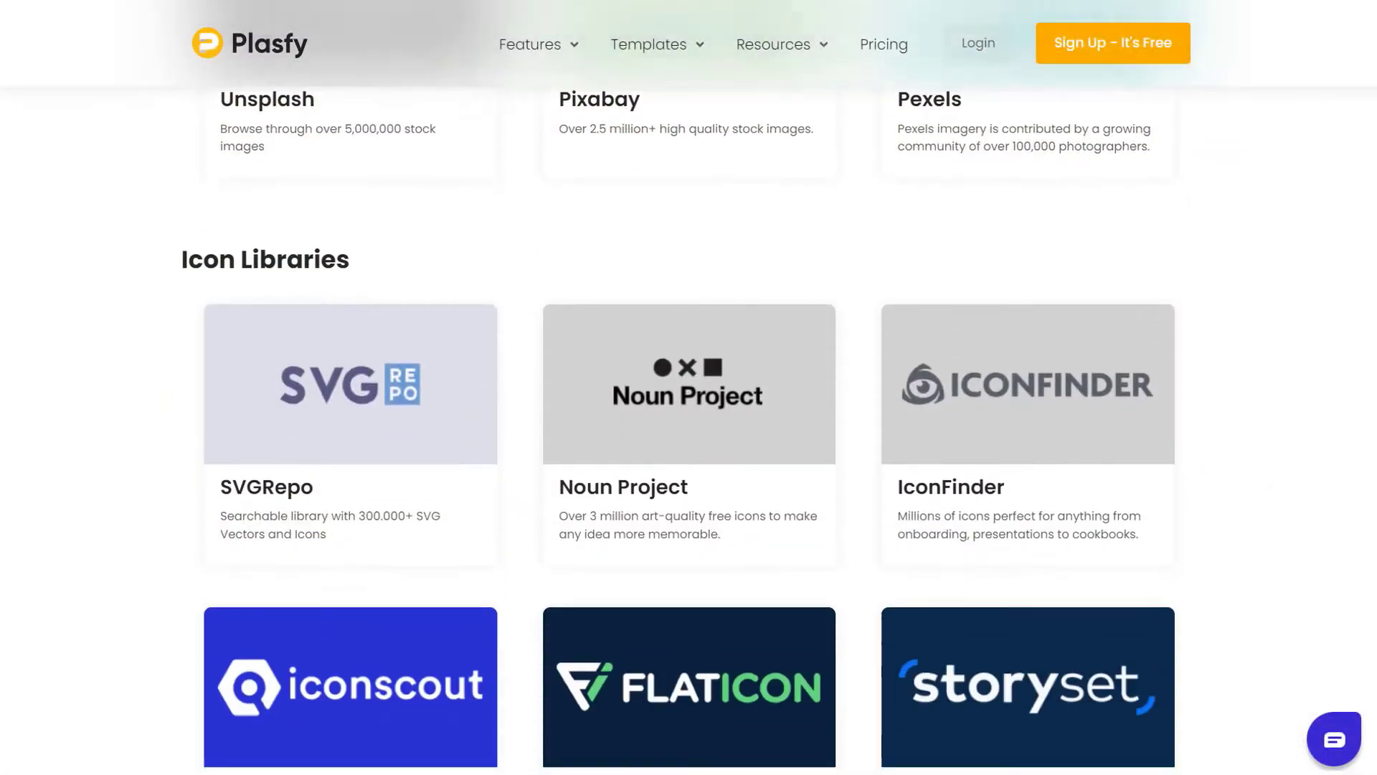
{"action": "scroll", "coordinate": [688, 387], "scroll_direction": "down", "scroll_amount": 20}
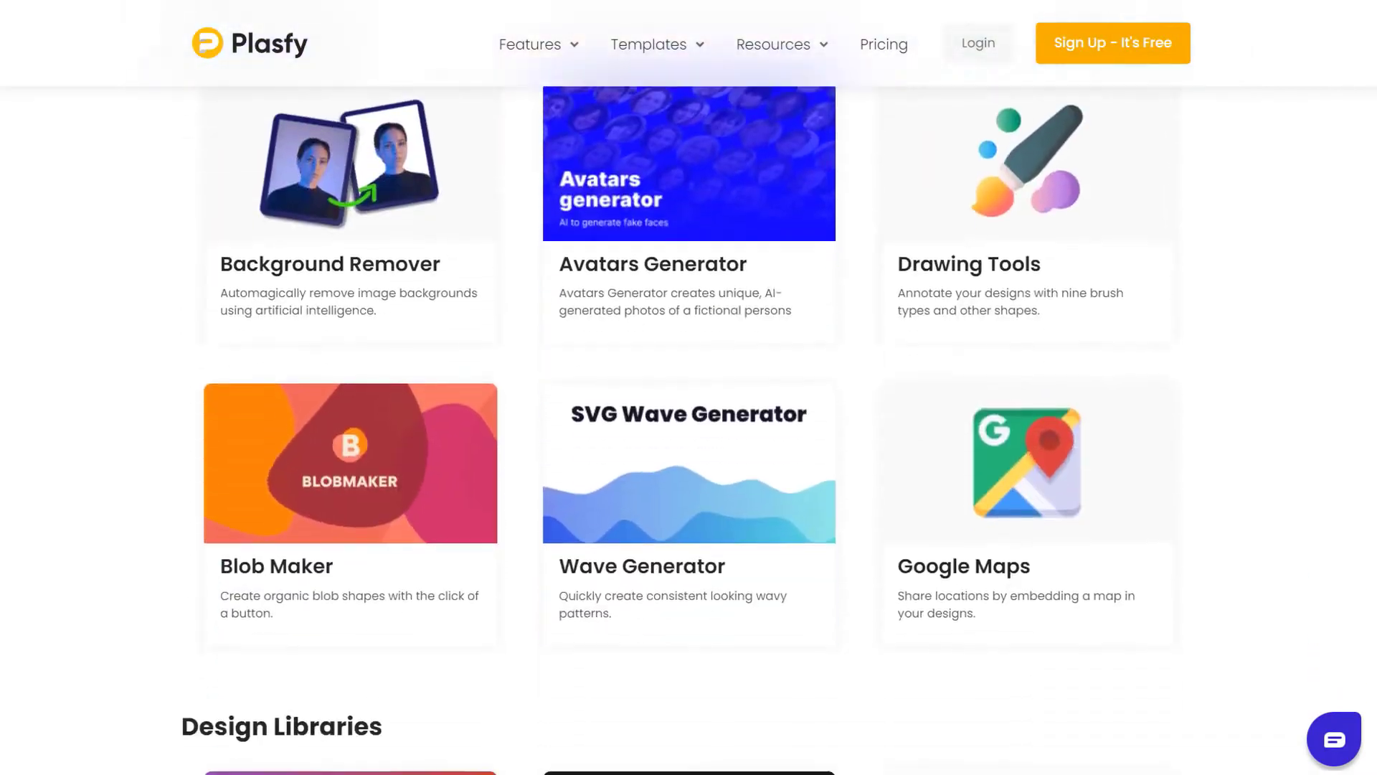
{"action": "scroll", "coordinate": [688, 387], "scroll_direction": "down", "scroll_amount": 20}
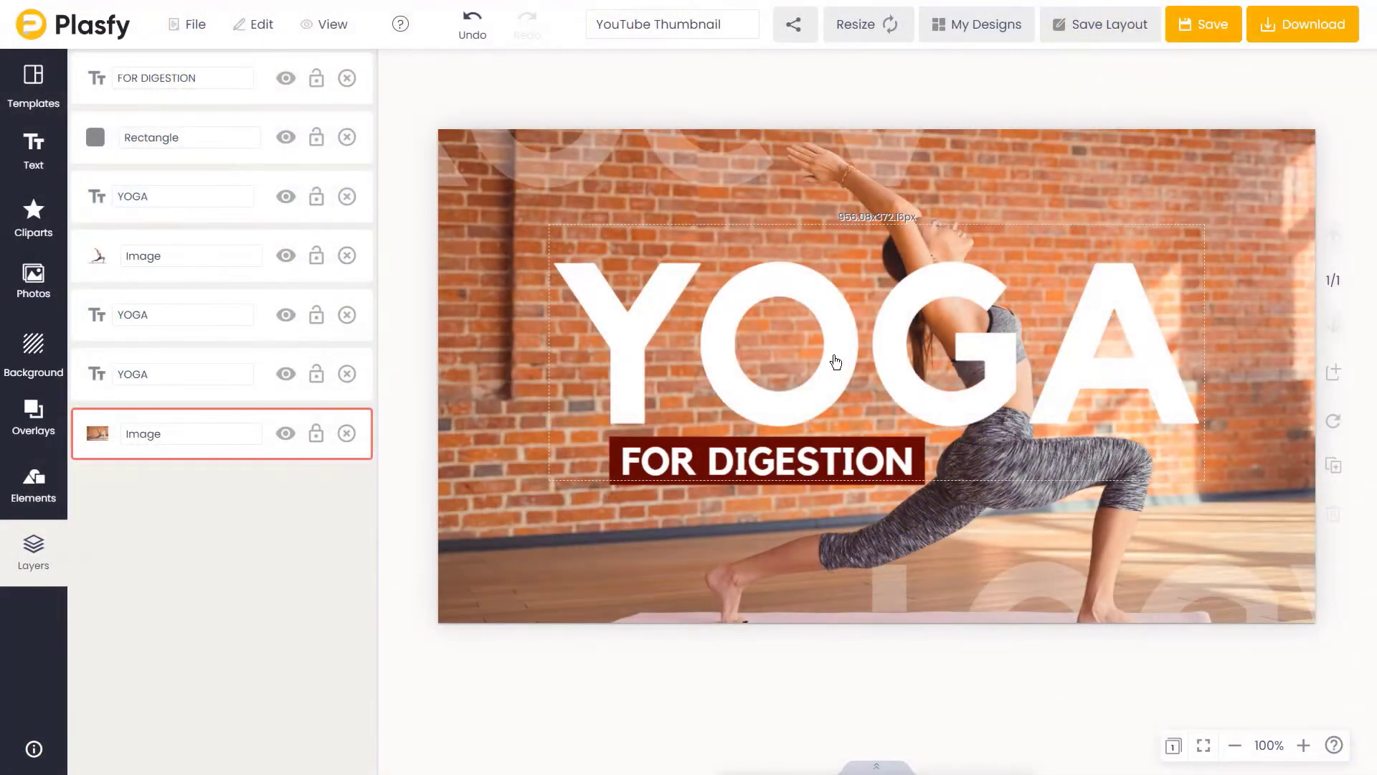
Step: Move the large white YOGA text layer down the layer stack, behind the cutout image of the woman
{"action": "left_click", "coordinate": [836, 361]}
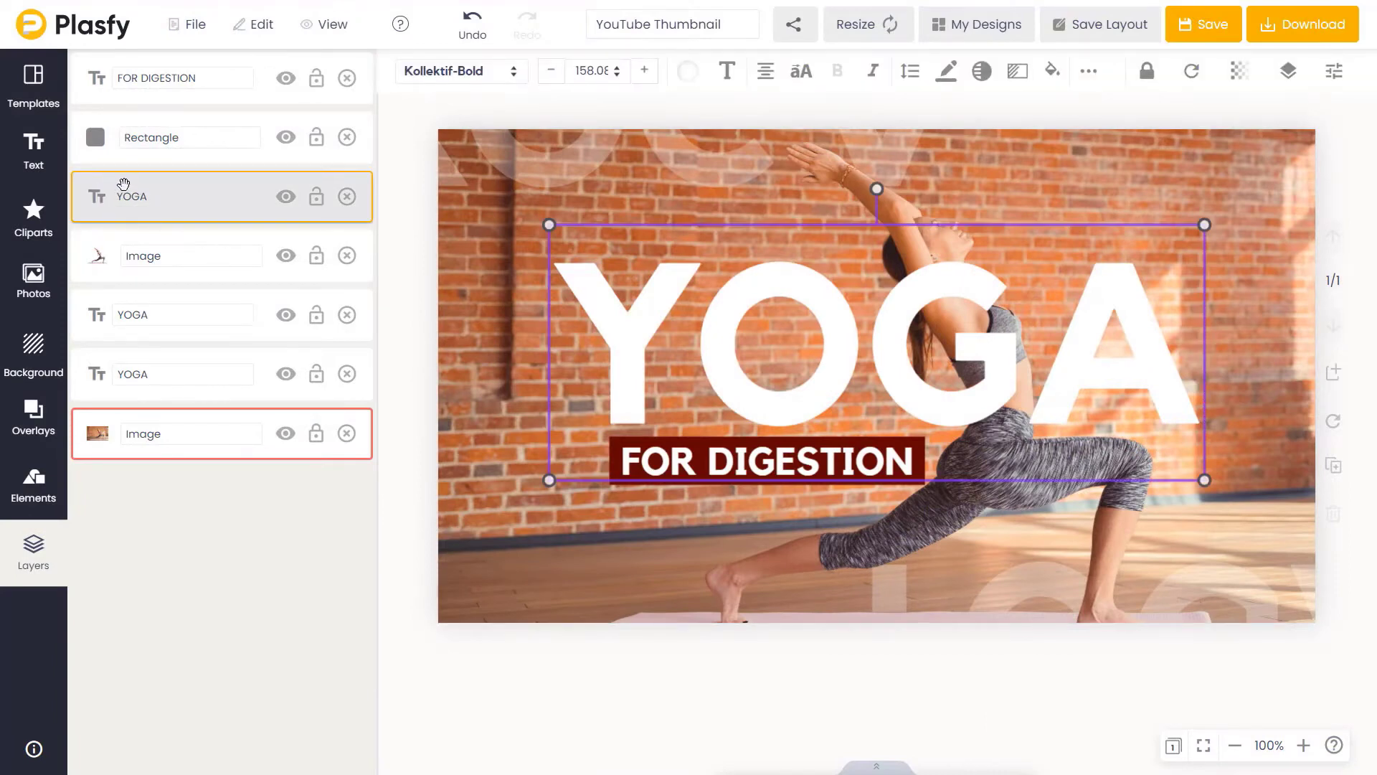
{"action": "left_click_drag", "start_coordinate": [126, 209], "coordinate": [122, 362]}
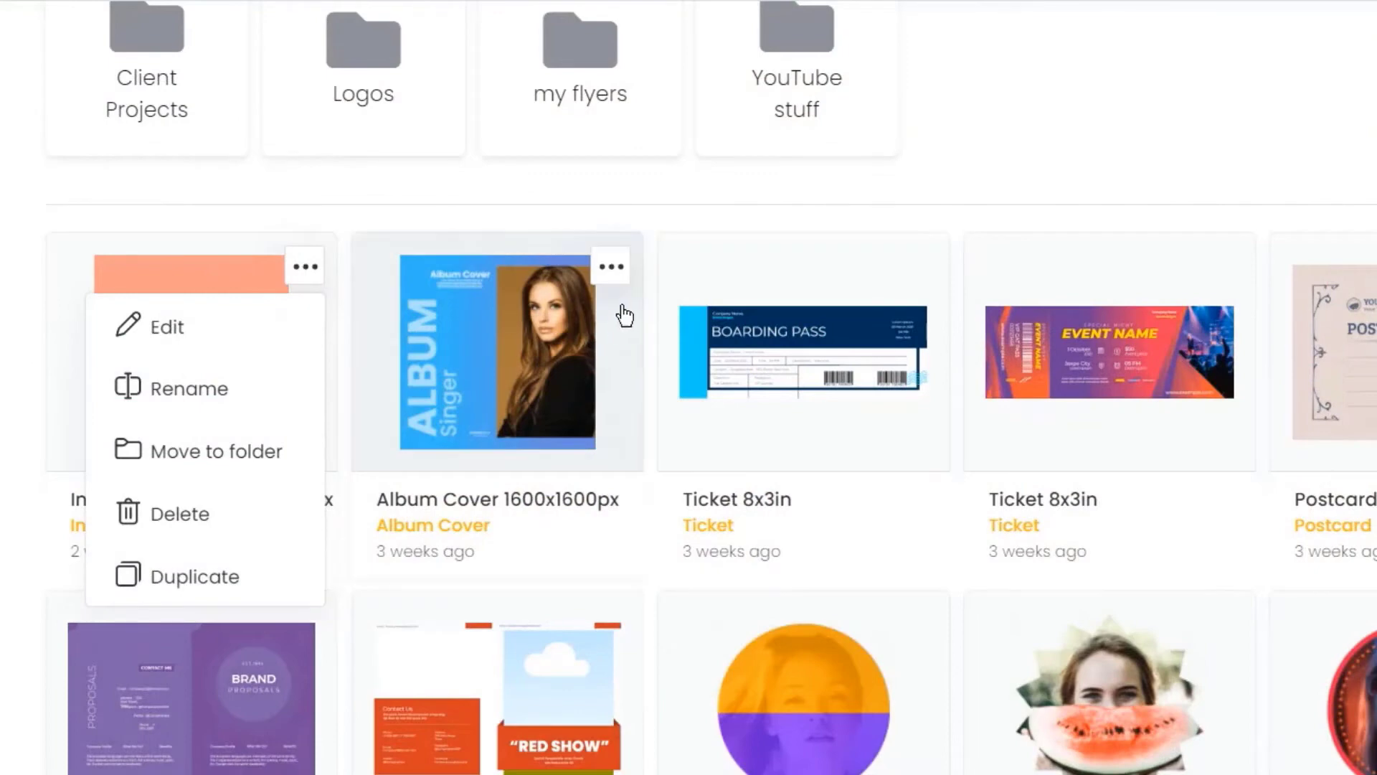
Step: Rename the Album Cover 1600x1600px design as Women Album Cover
{"action": "left_click", "coordinate": [315, 273]}
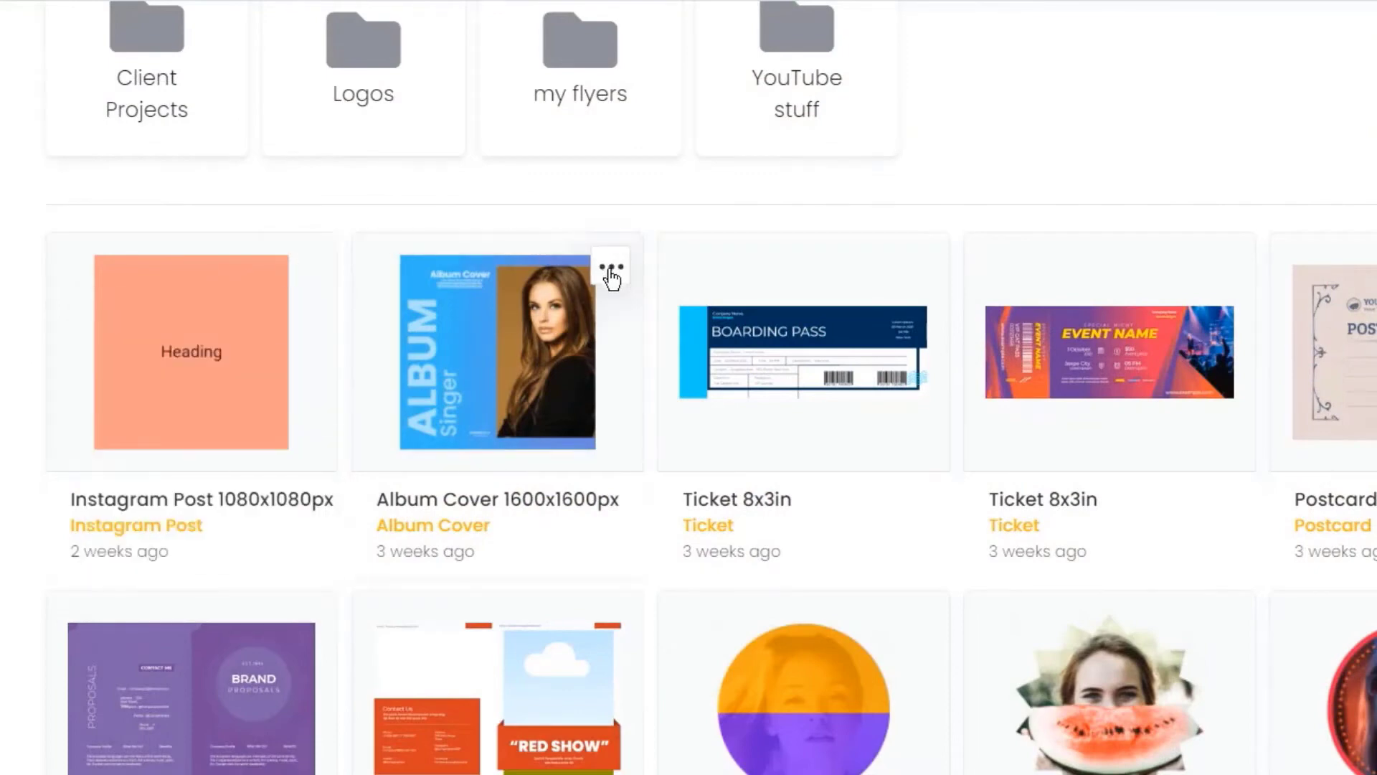
{"action": "left_click", "coordinate": [611, 268]}
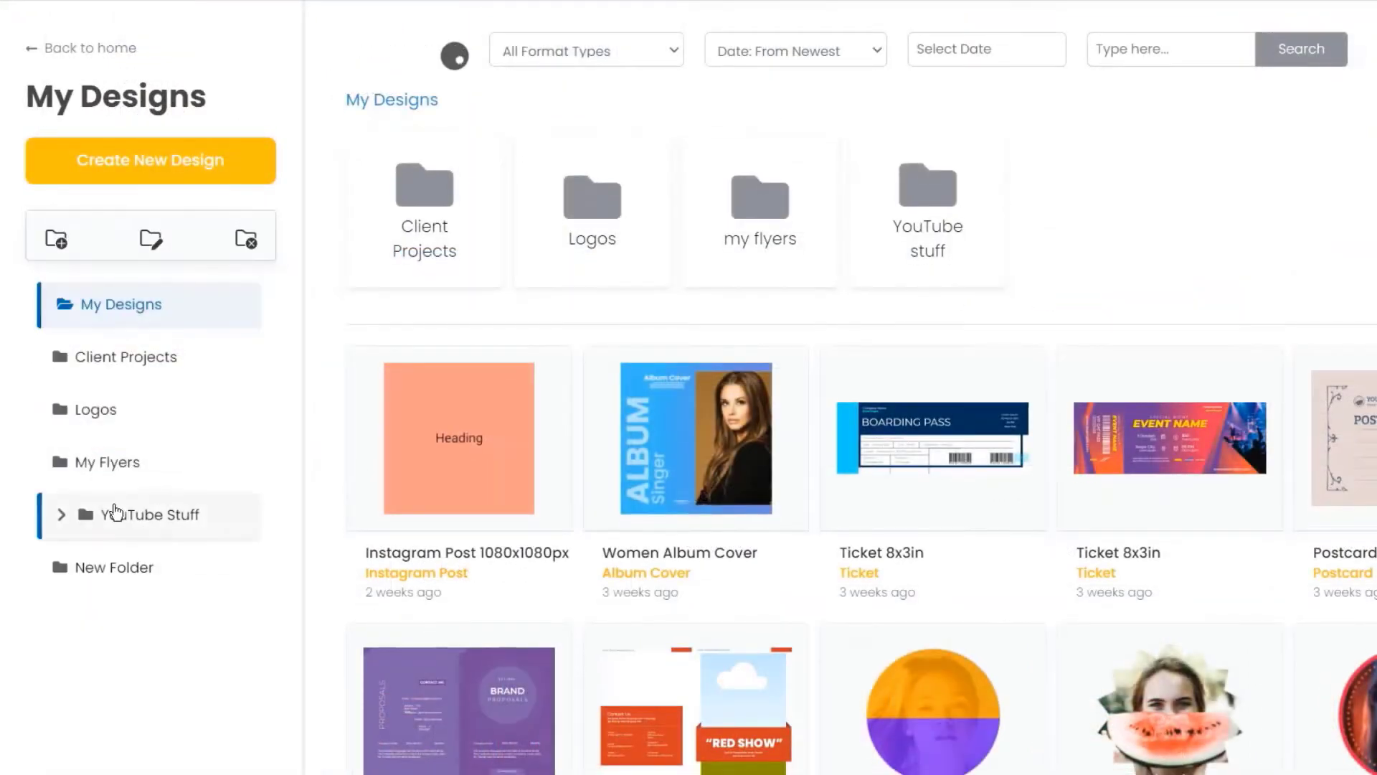
Step: Rename the folder New Folder as Change Folder Name
{"action": "left_click", "coordinate": [89, 584]}
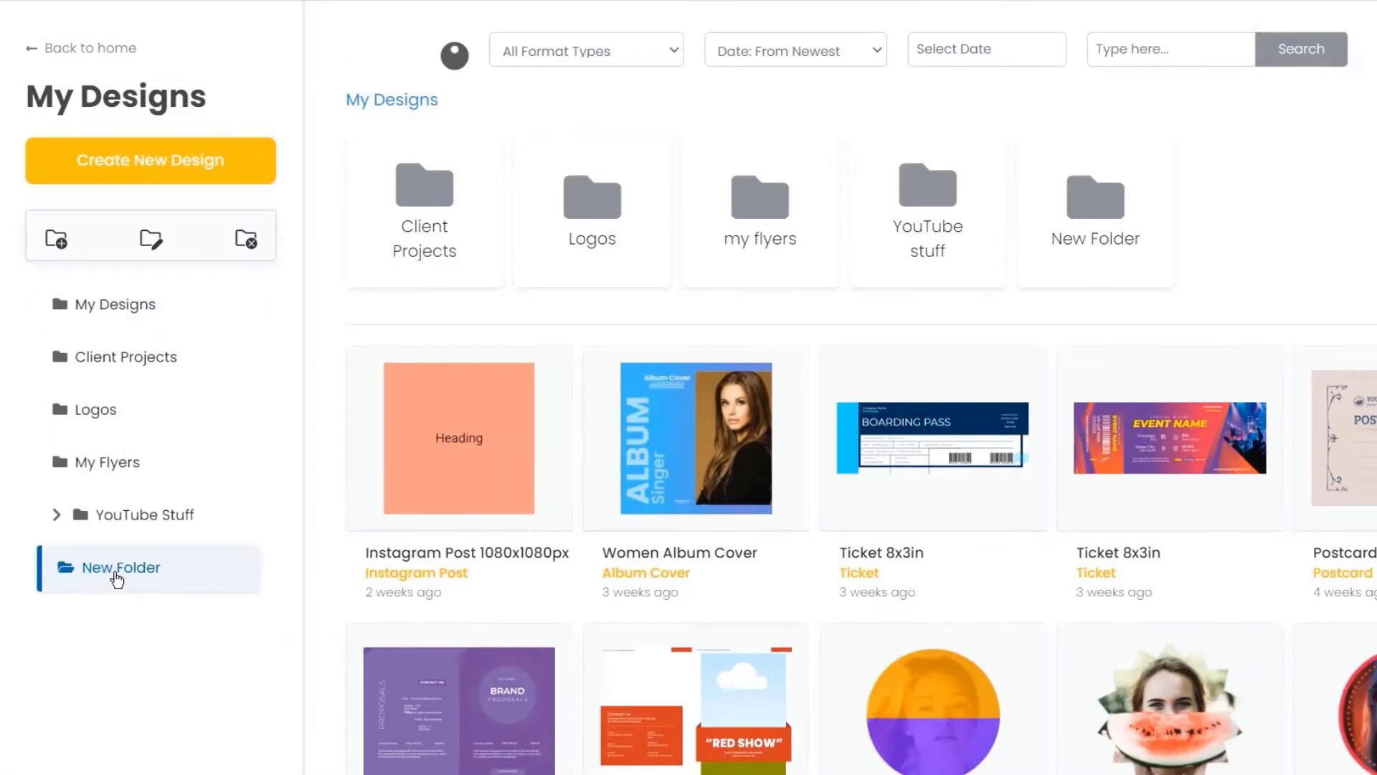
{"action": "left_click", "coordinate": [148, 241]}
{"action": "left_click", "coordinate": [616, 310]}
{"action": "type", "text": "Change Folder Name"}
{"action": "left_click", "coordinate": [861, 388]}
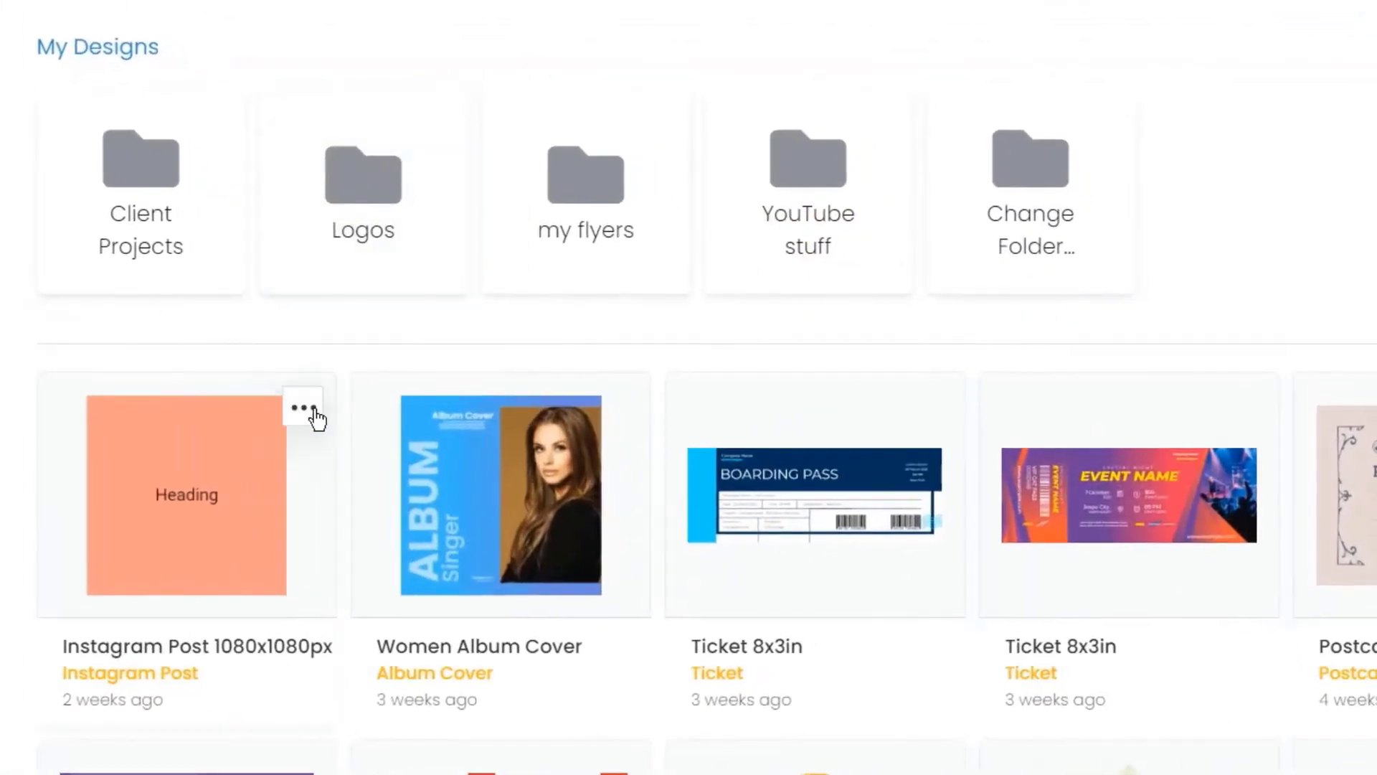
Step: Move the Women Album Cover design into the Change Folder Name folder
{"action": "left_click", "coordinate": [785, 378]}
{"action": "left_click", "coordinate": [523, 600]}
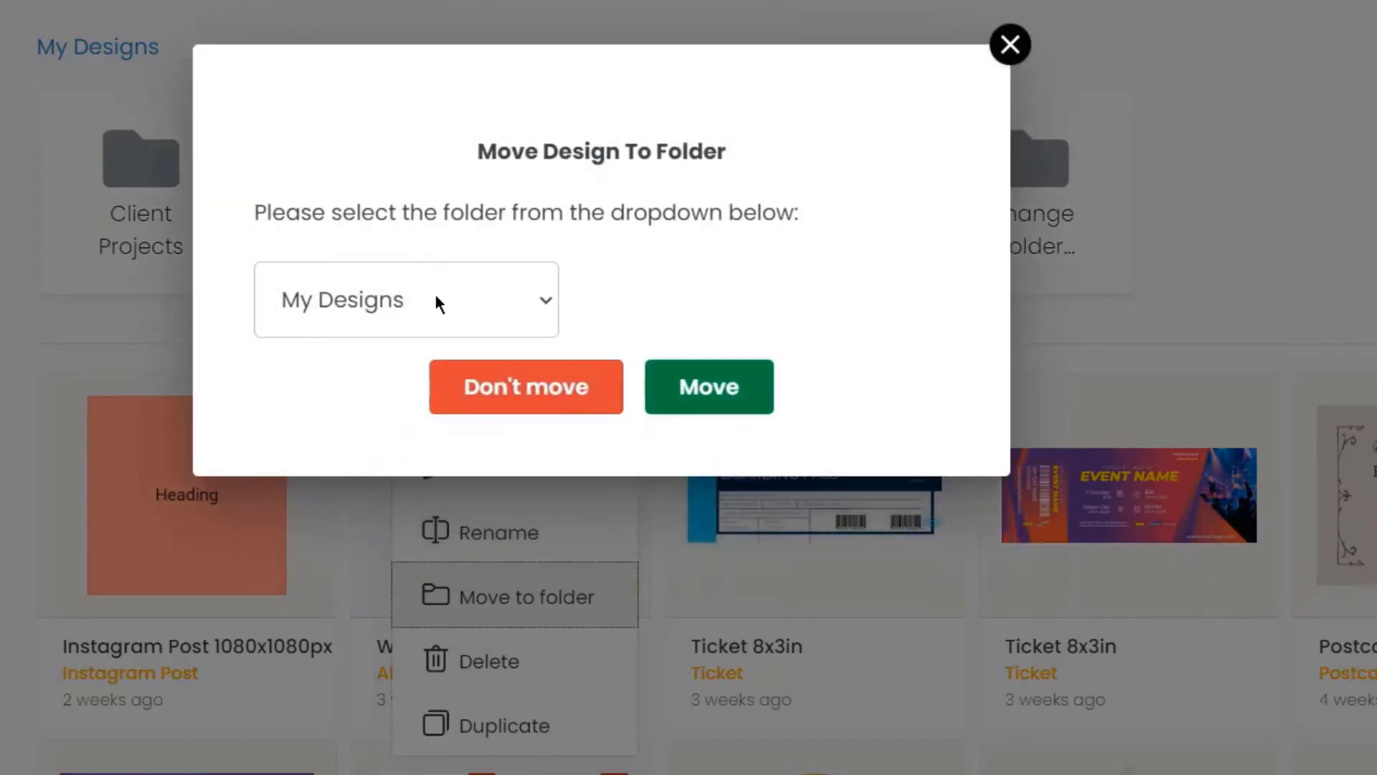
{"action": "left_click", "coordinate": [406, 300]}
{"action": "left_click", "coordinate": [344, 557]}
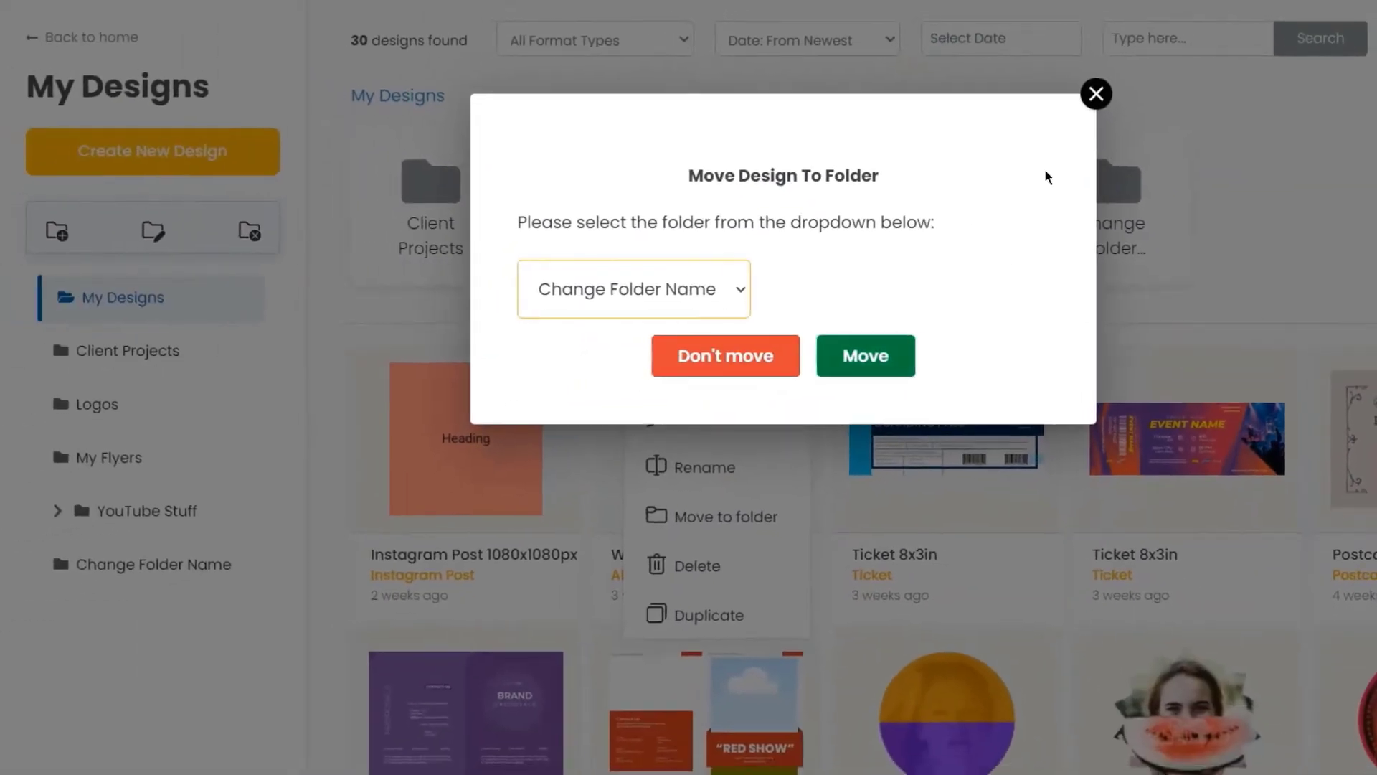
{"action": "left_click", "coordinate": [1096, 93]}
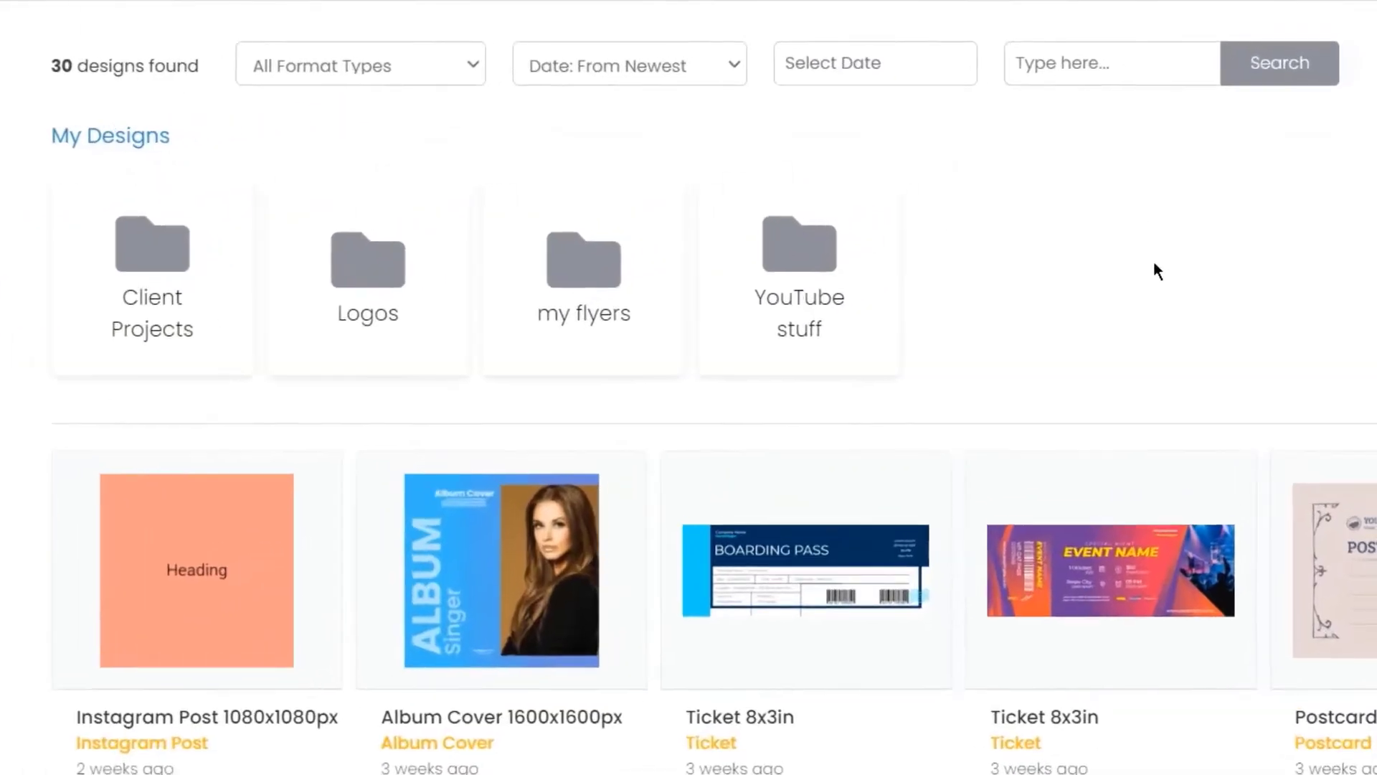
Step: Look through the saved designs' filter options for format type, sort order and date
{"action": "left_click", "coordinate": [335, 74]}
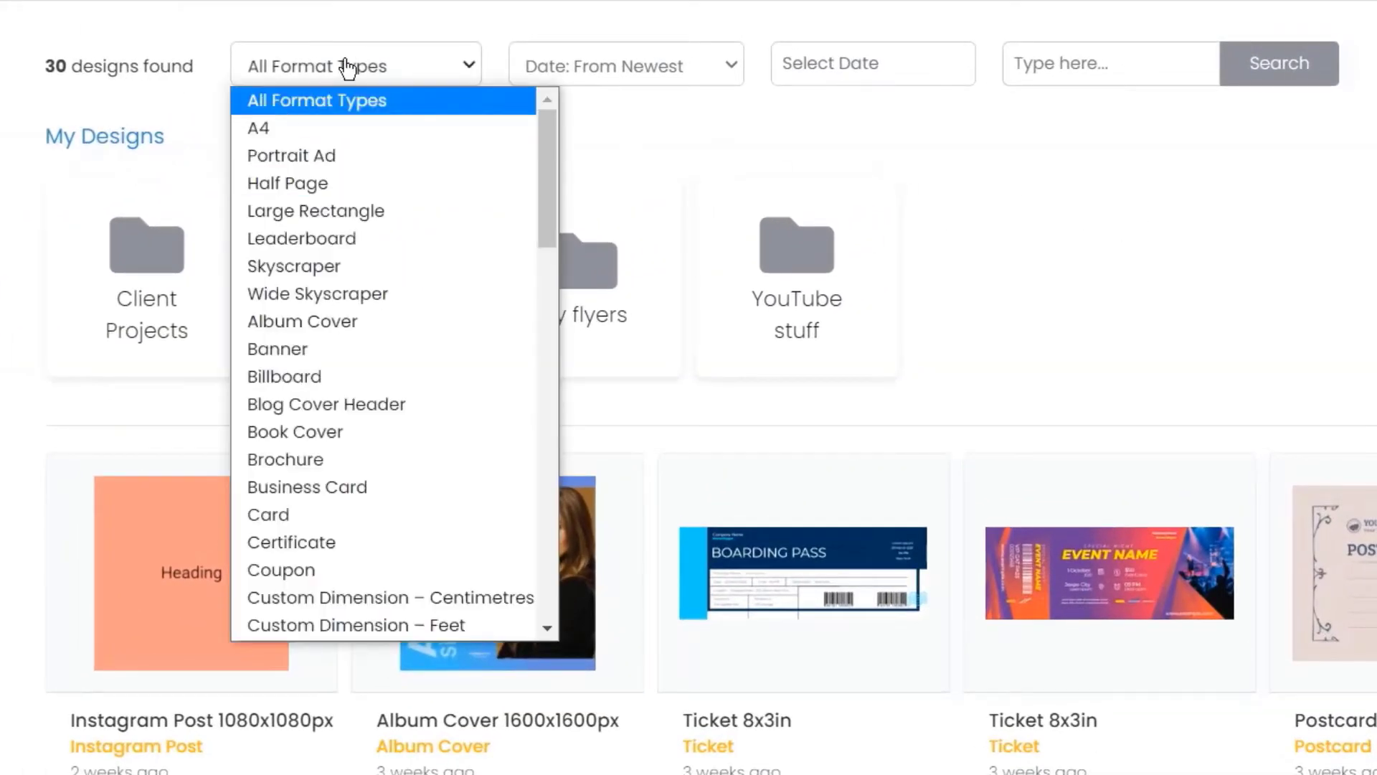
{"action": "left_click", "coordinate": [576, 68]}
{"action": "left_click", "coordinate": [936, 68]}
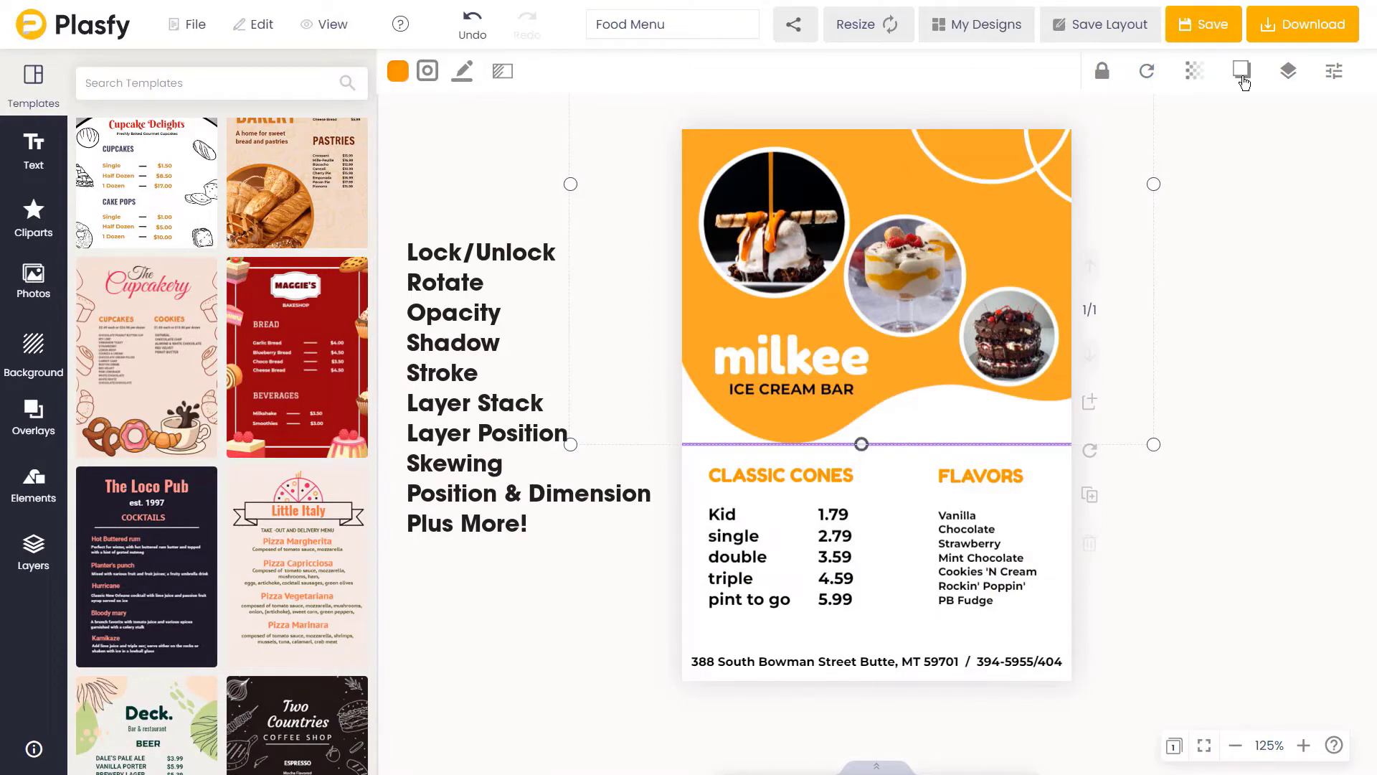
Step: Skew the CLASSIC CONES heading by 33 in X and -8 in Y and place it just above the cone price list
{"action": "left_click", "coordinate": [782, 475]}
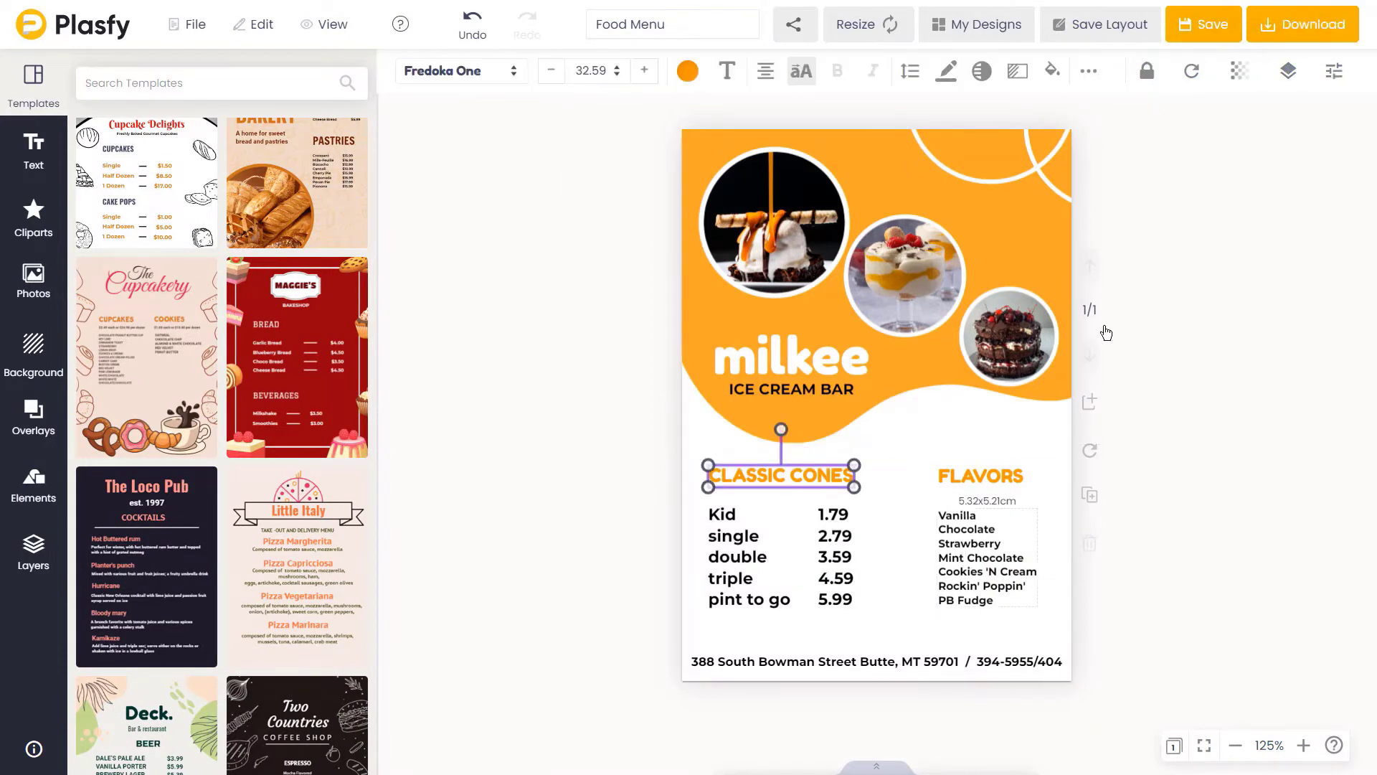
{"action": "left_click", "coordinate": [1334, 71]}
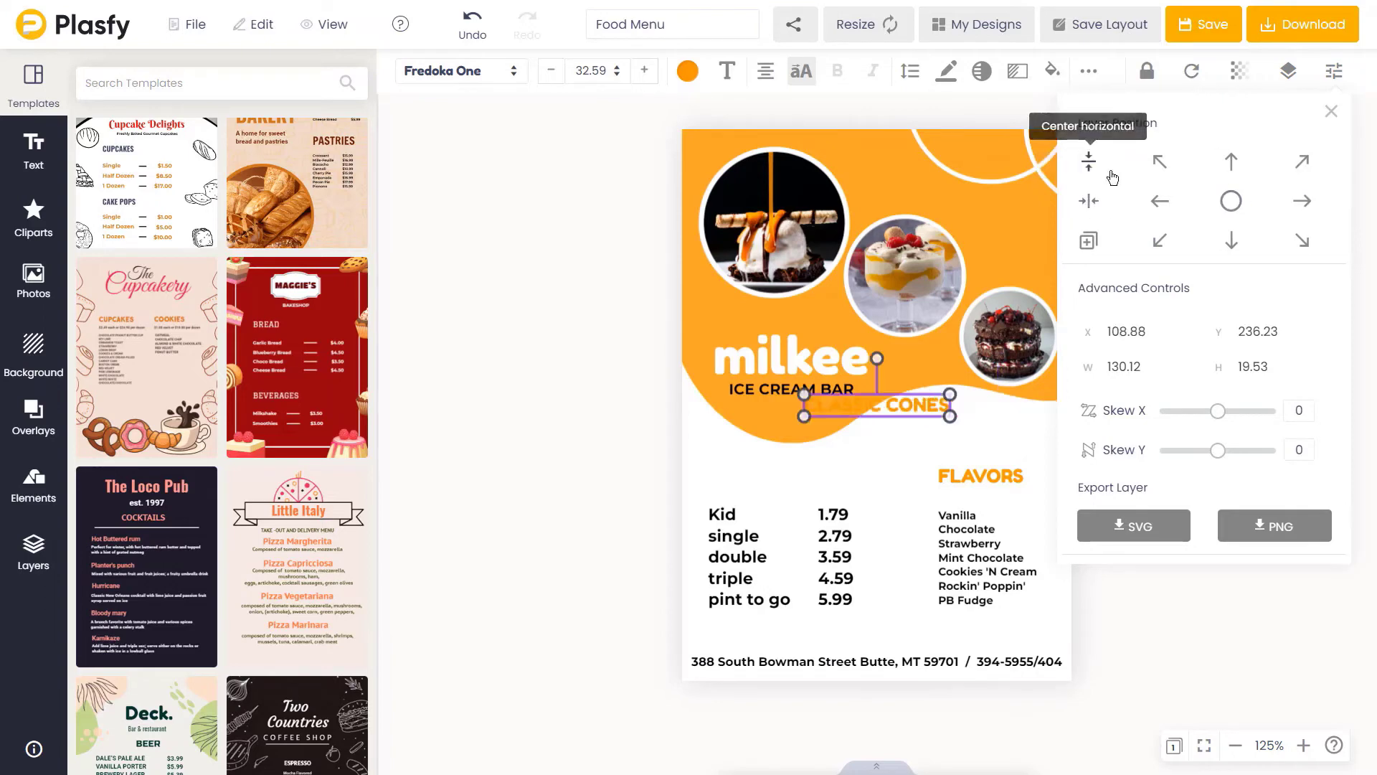
{"action": "left_click_drag", "start_coordinate": [1205, 414], "coordinate": [1235, 412]}
{"action": "left_click_drag", "start_coordinate": [934, 418], "coordinate": [875, 482]}
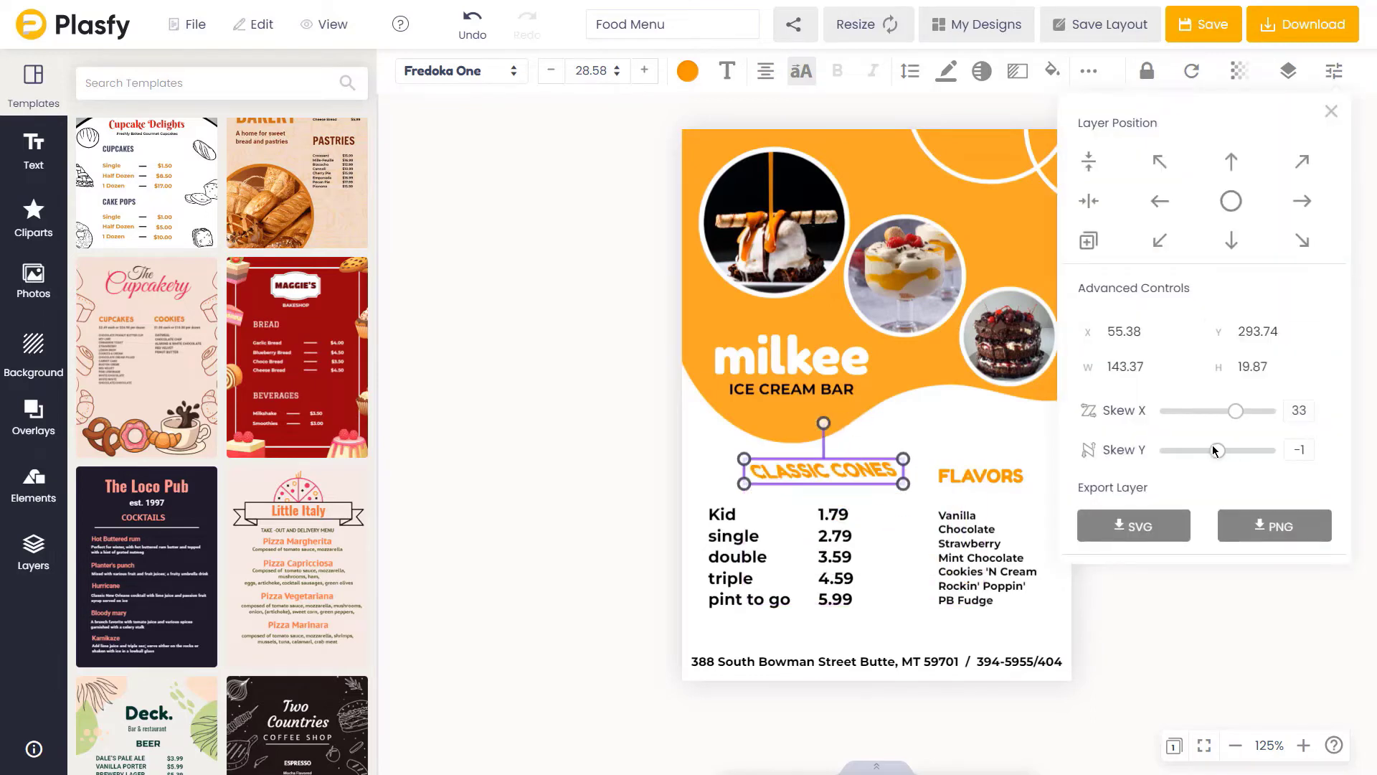
Step: Export the skewed CLASSIC CONES layer as a PNG and open the downloaded file
{"action": "left_click", "coordinate": [1241, 525]}
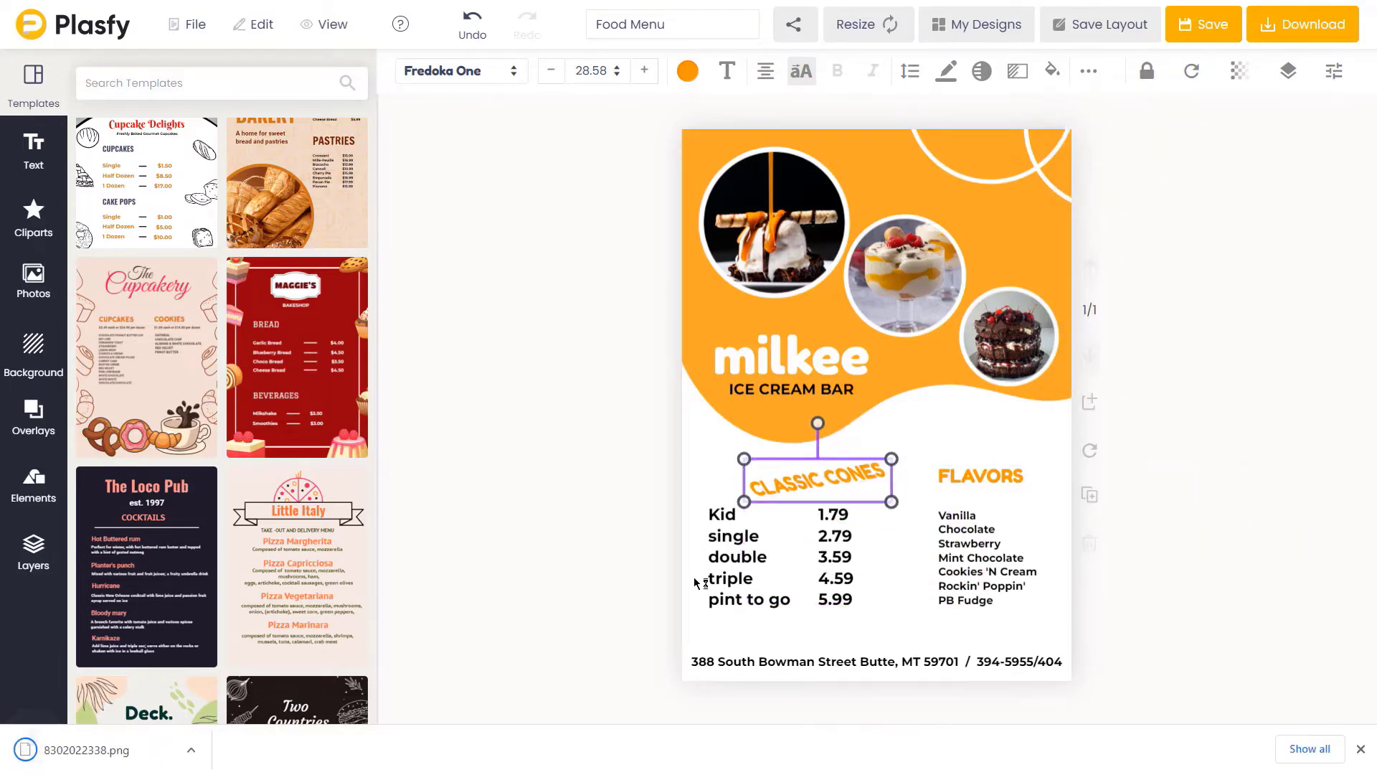
{"action": "left_click", "coordinate": [77, 751]}
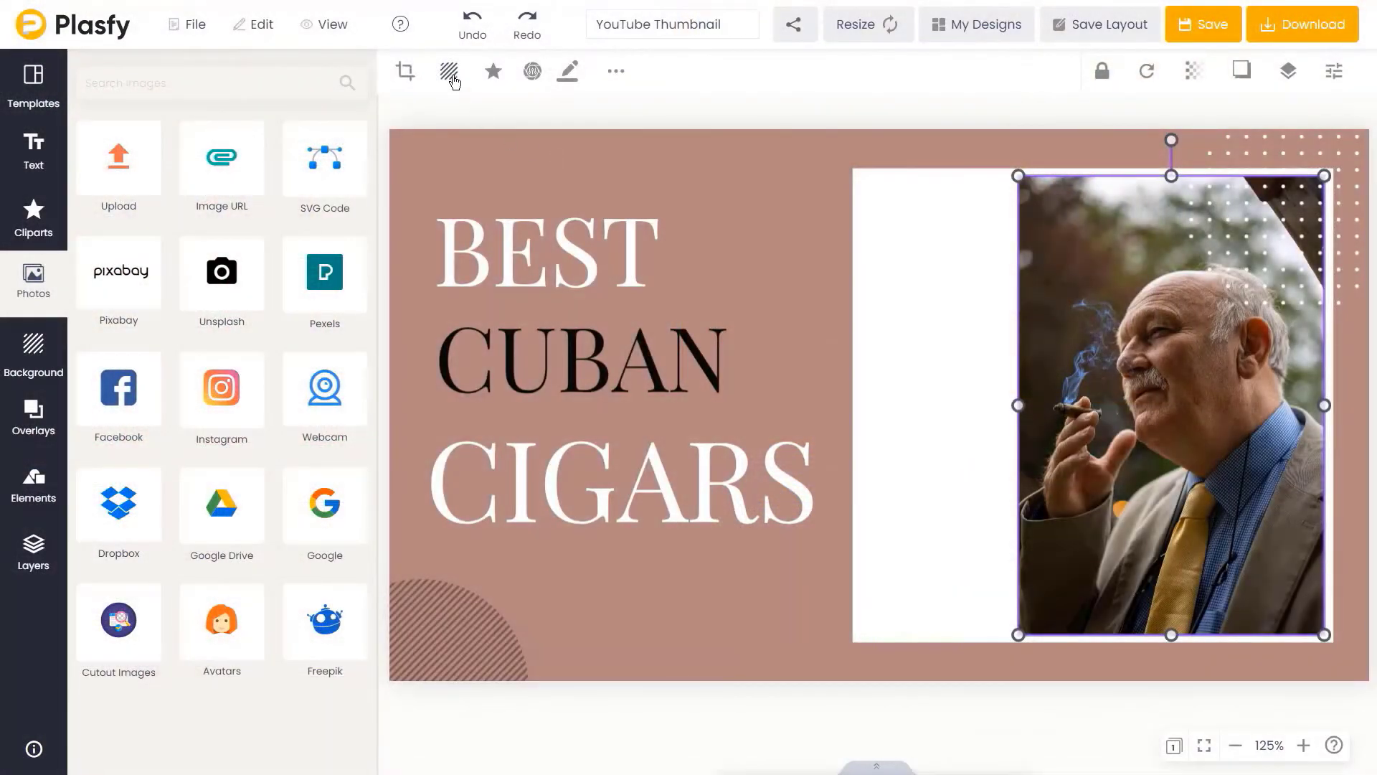
Step: Remove the background from the cigar smoker photo and place a mansion picture behind him
{"action": "left_click", "coordinate": [450, 72]}
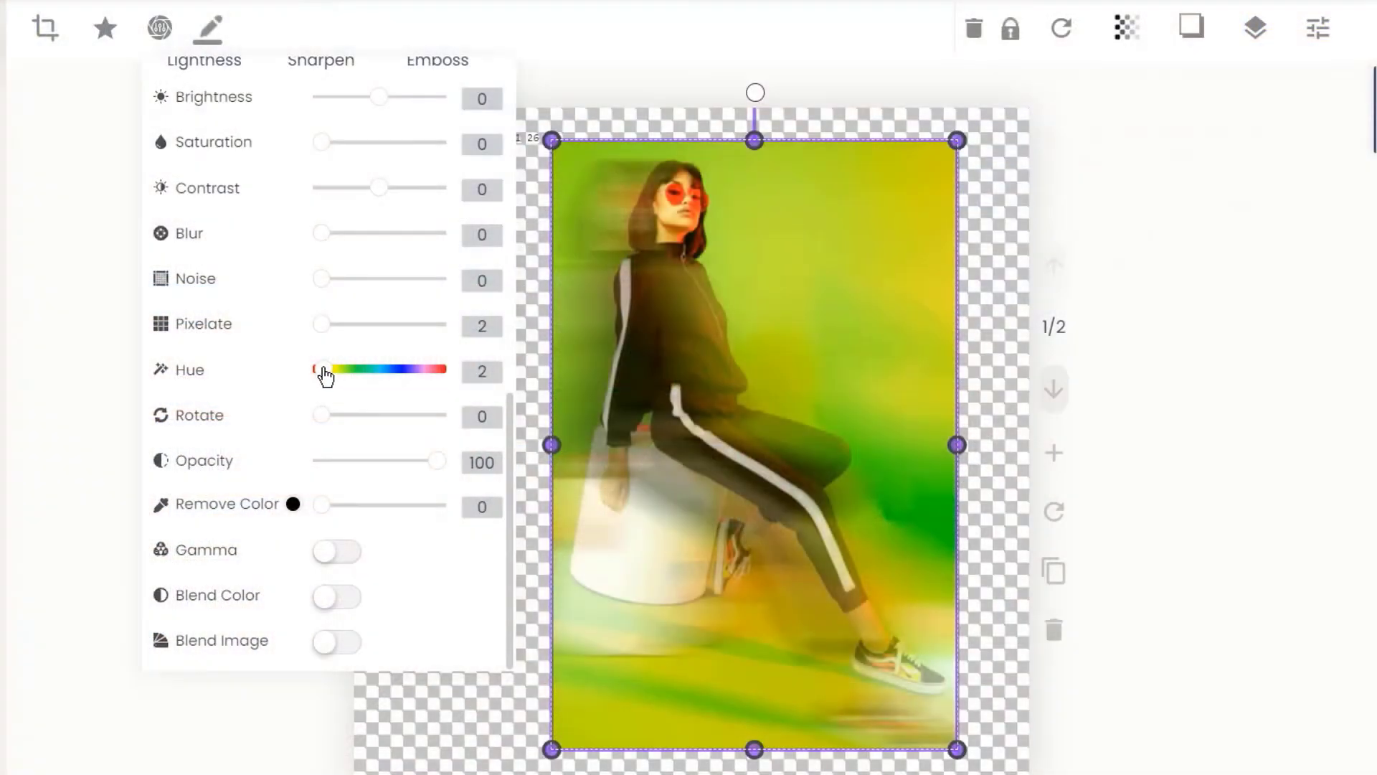
{"action": "left_click_drag", "start_coordinate": [321, 370], "coordinate": [445, 385]}
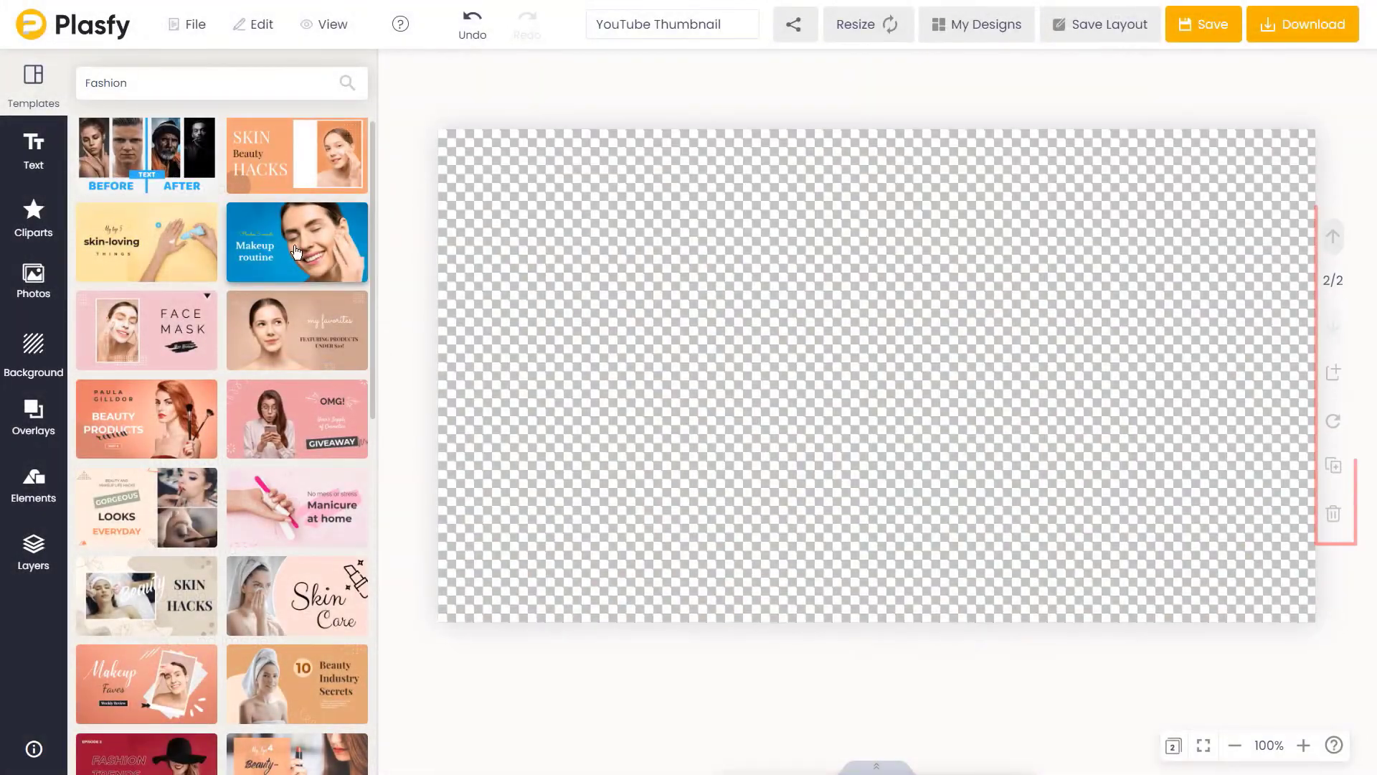
Step: Apply the Makeup routine, Beauty Products review and Skin Care templates to pages 2, 3 and 4, adding pages as needed
{"action": "left_click", "coordinate": [296, 251]}
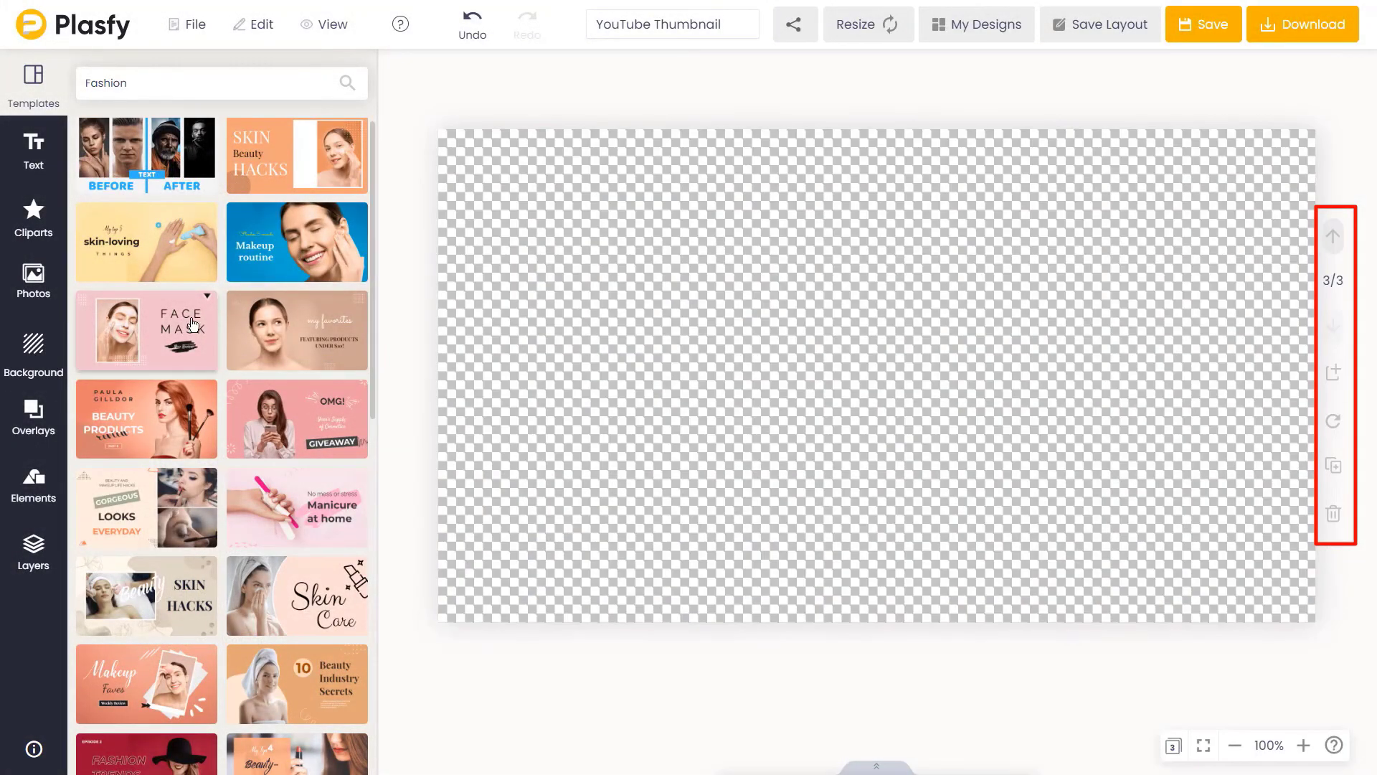
{"action": "left_click", "coordinate": [159, 419]}
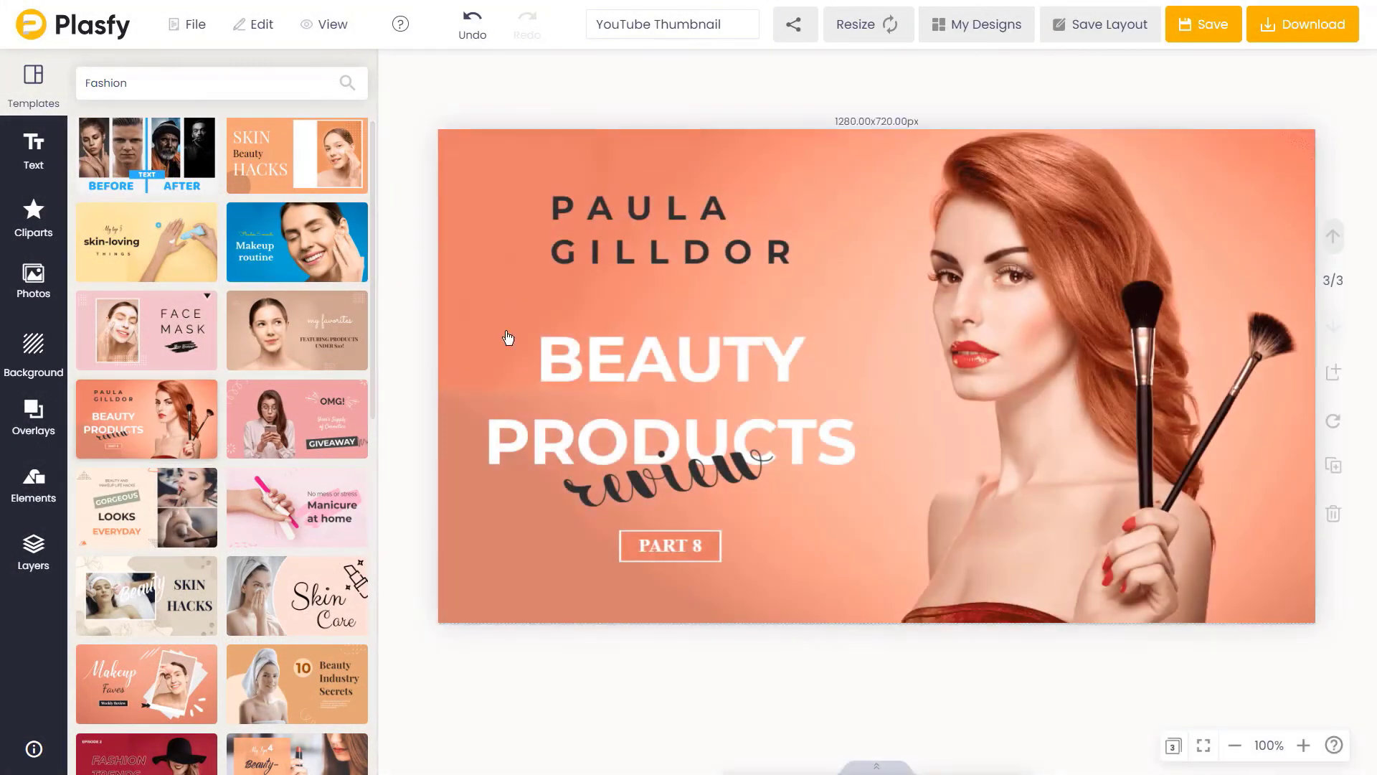
{"action": "left_click", "coordinate": [1350, 376]}
{"action": "left_click", "coordinate": [304, 589]}
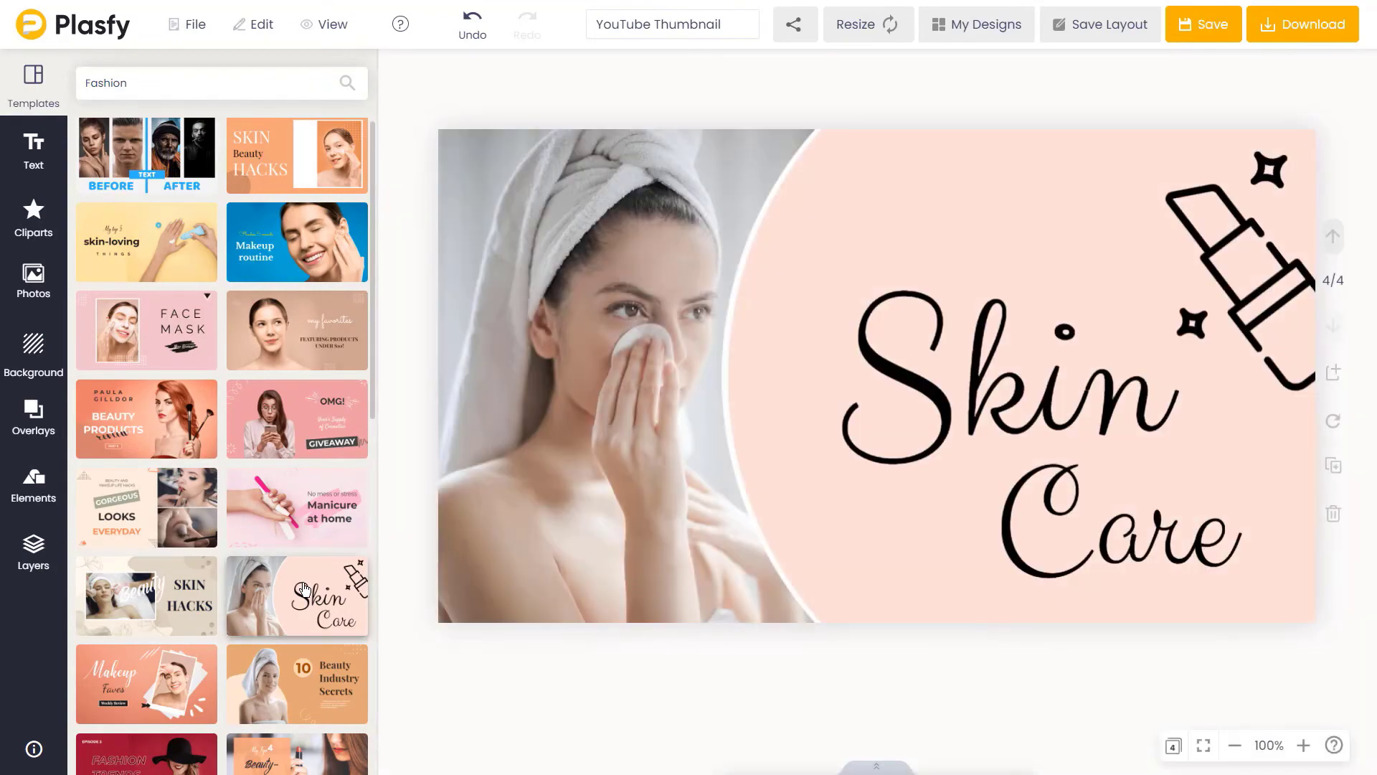
Step: Reorder the pages in the all-pages grid so the Makeup routine page comes last, and close the grid
{"action": "left_click", "coordinate": [1174, 748]}
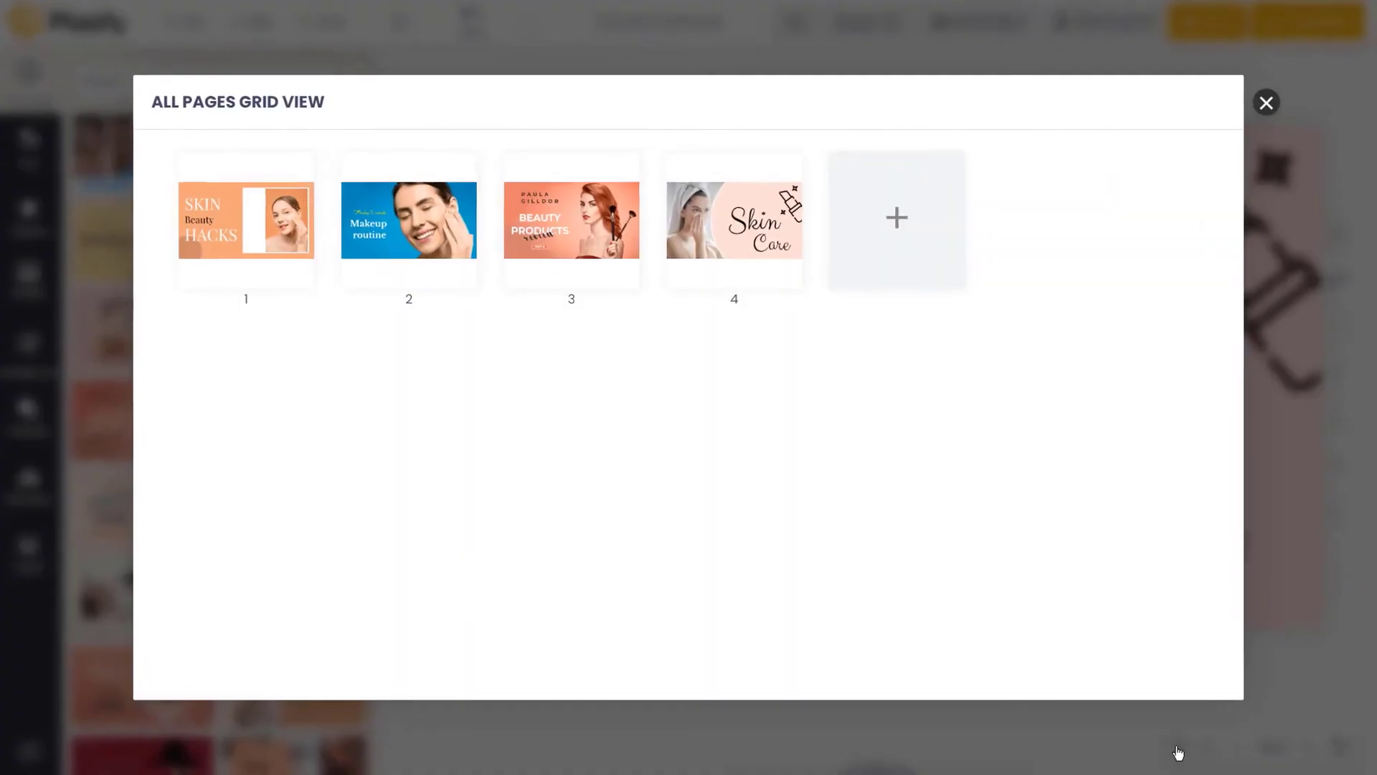
{"action": "left_click_drag", "start_coordinate": [376, 186], "coordinate": [841, 198]}
{"action": "left_click", "coordinate": [1346, 64]}
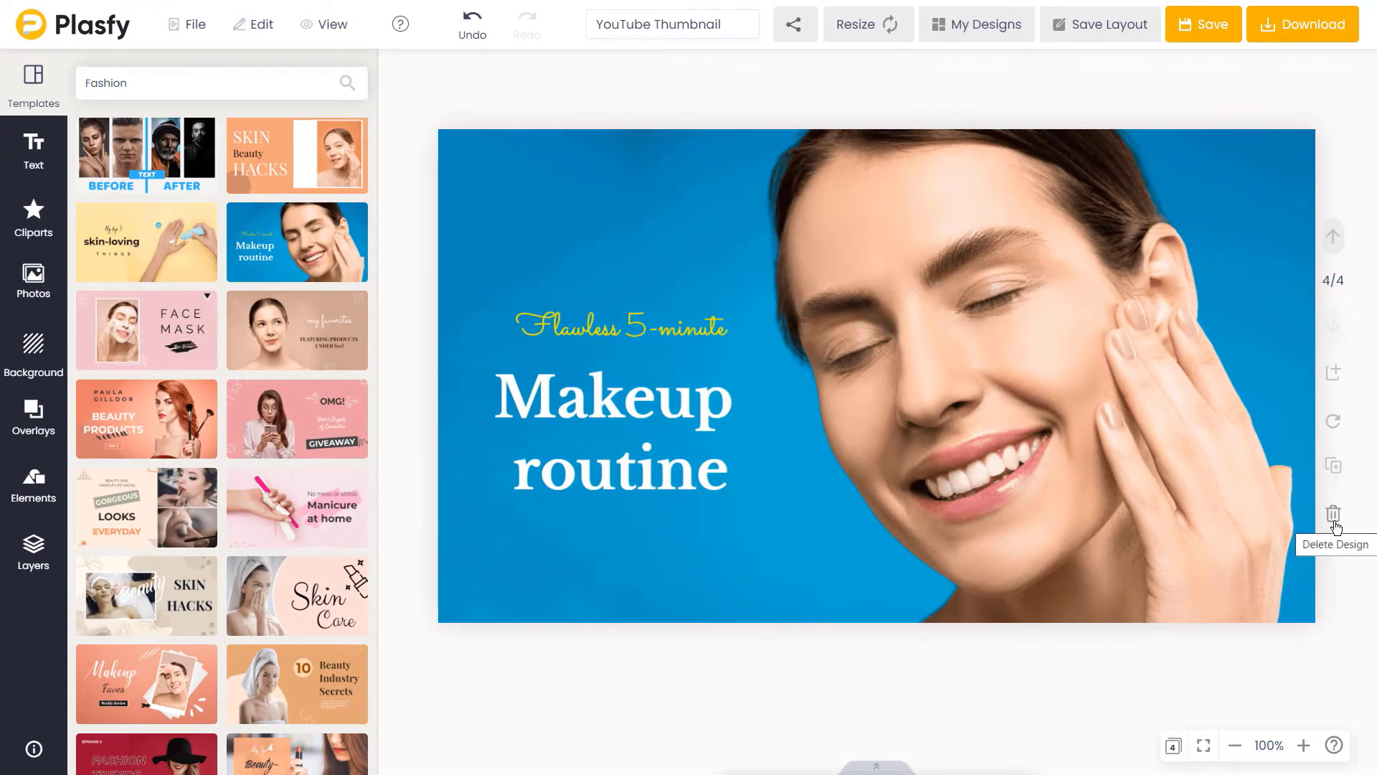
Step: Step back through the reordered pages from page 4 to the first page
{"action": "left_click", "coordinate": [1332, 237]}
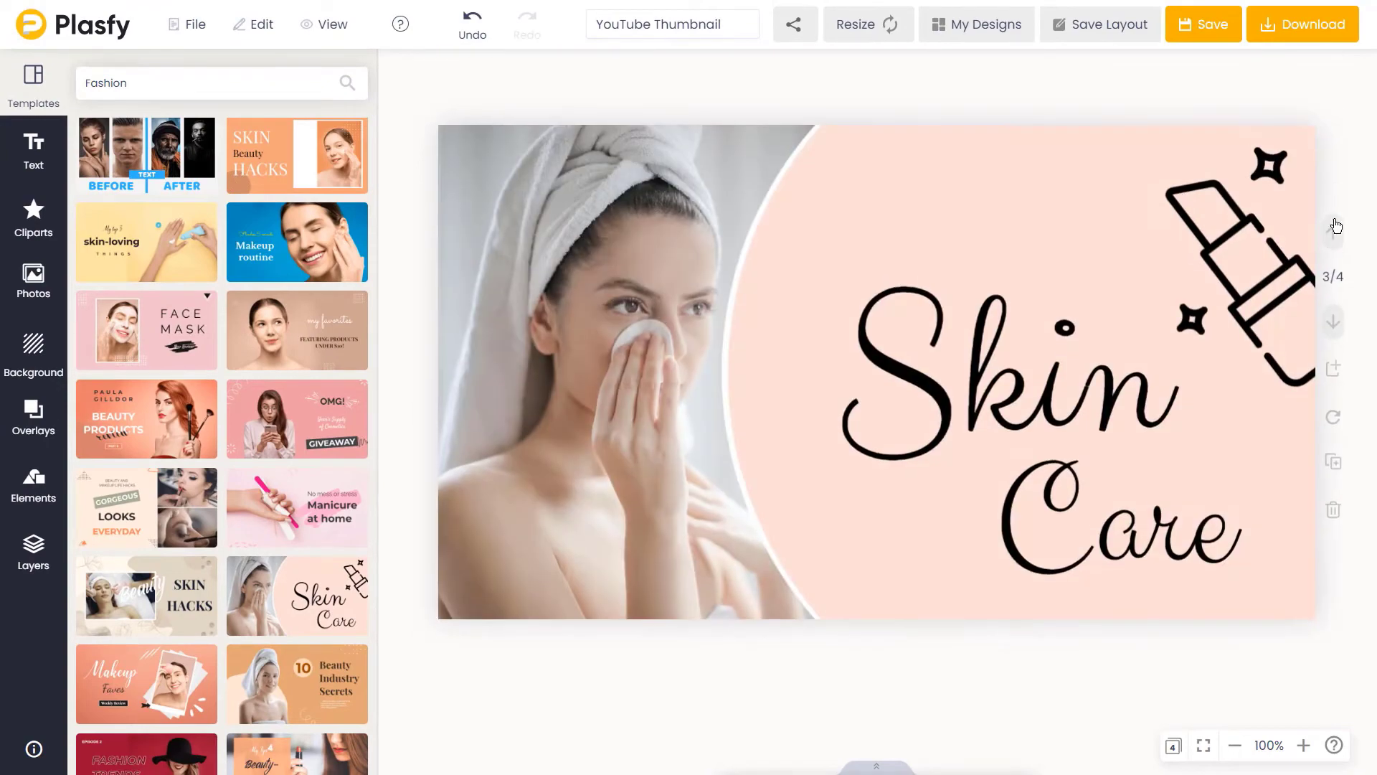
{"action": "left_click", "coordinate": [1333, 236]}
{"action": "left_click", "coordinate": [1333, 237]}
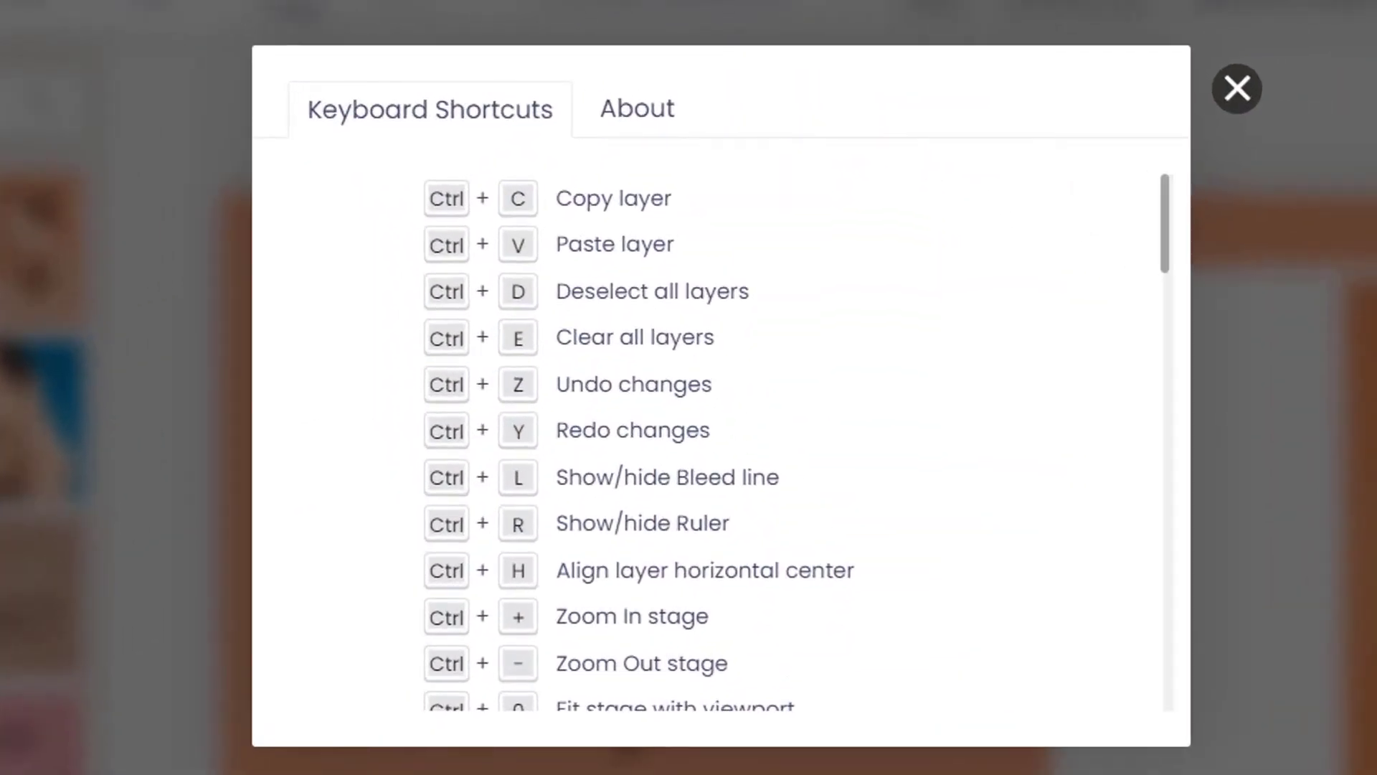
Step: Examine the list of keyboard shortcuts for layer, text, alignment and zoom operations
{"action": "scroll", "coordinate": [721, 442], "scroll_direction": "down", "scroll_amount": 5}
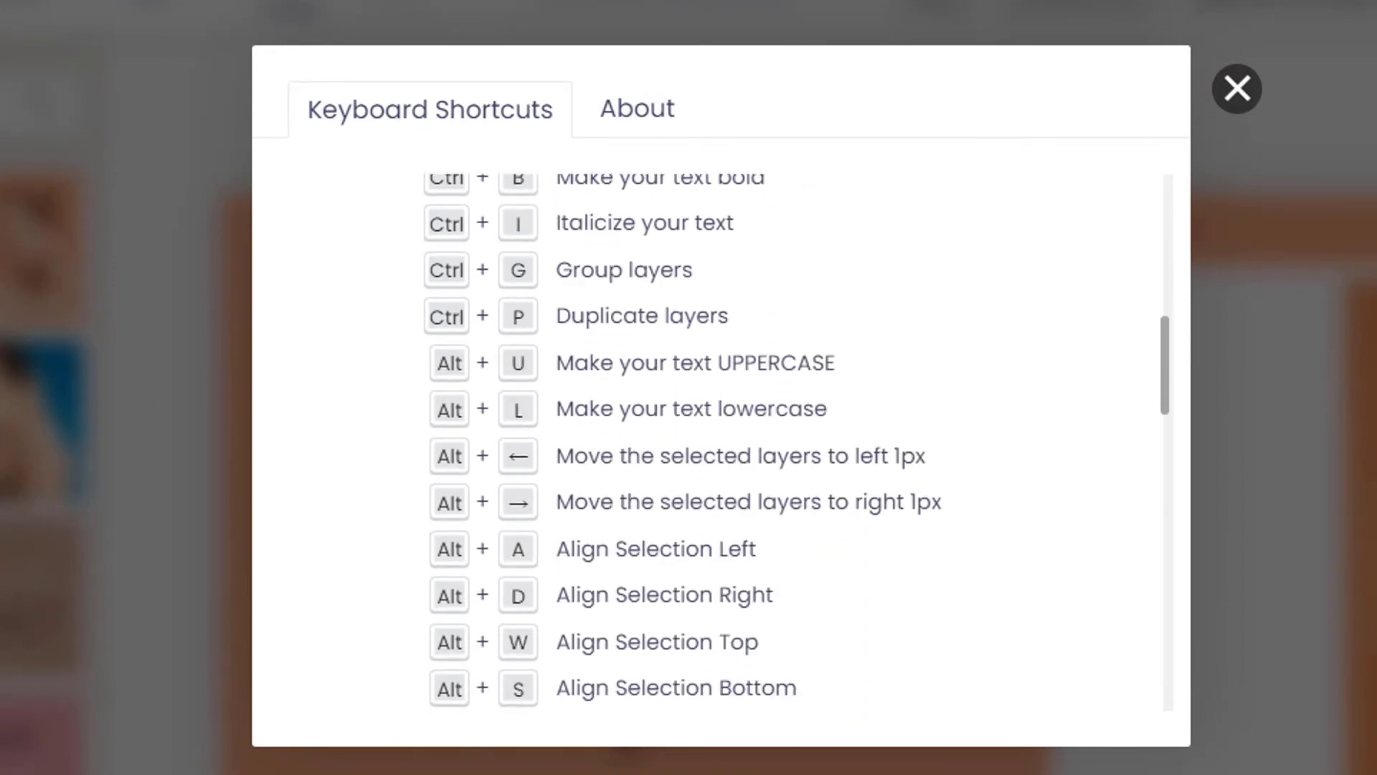
{"action": "scroll", "coordinate": [717, 430], "scroll_direction": "down", "scroll_amount": 10}
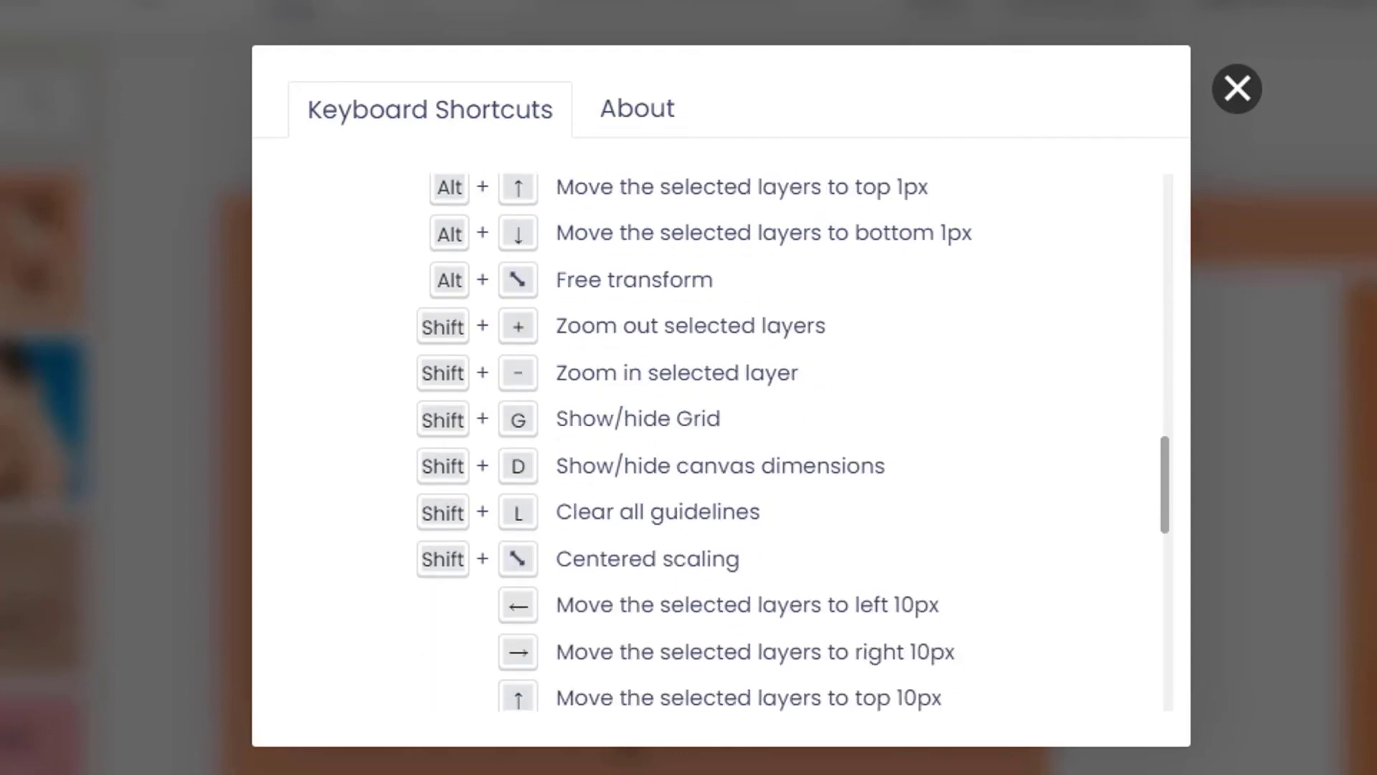
Step: Finish viewing the shortcut list, page forward through the design in full-screen view, and adjust the canvas zoom to 131%
{"action": "scroll", "coordinate": [717, 430], "scroll_direction": "down", "scroll_amount": 6}
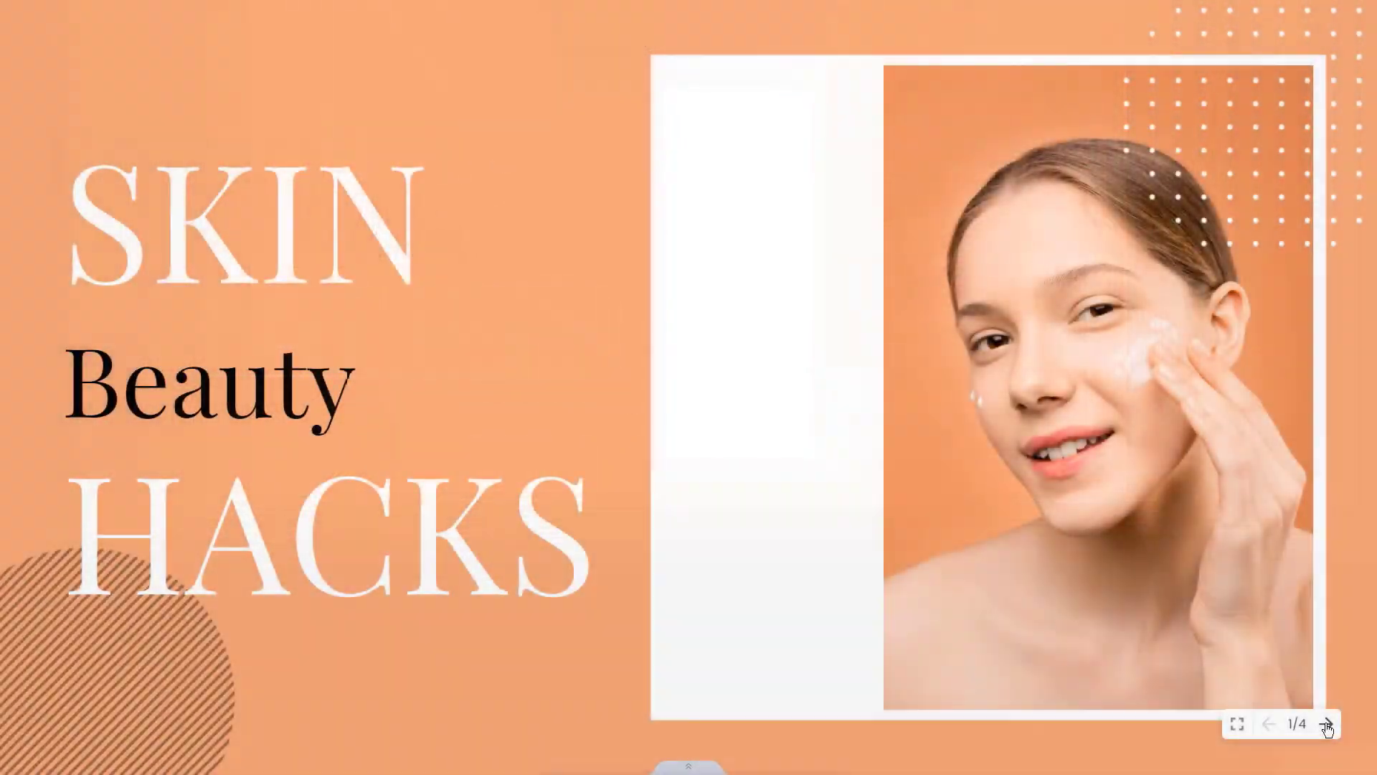
{"action": "left_click", "coordinate": [1328, 725]}
{"action": "left_click", "coordinate": [1327, 725]}
{"action": "left_click", "coordinate": [1327, 724]}
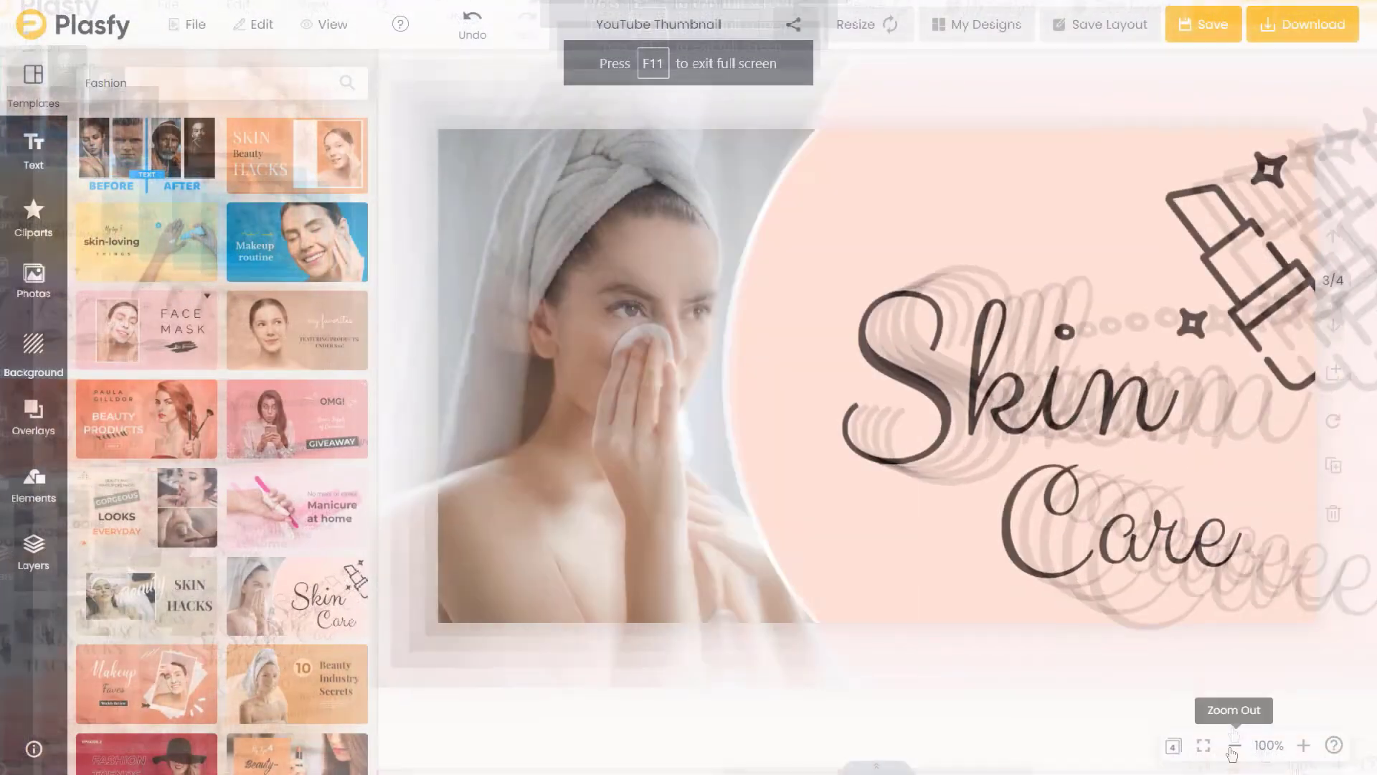
{"action": "left_click", "coordinate": [1234, 745]}
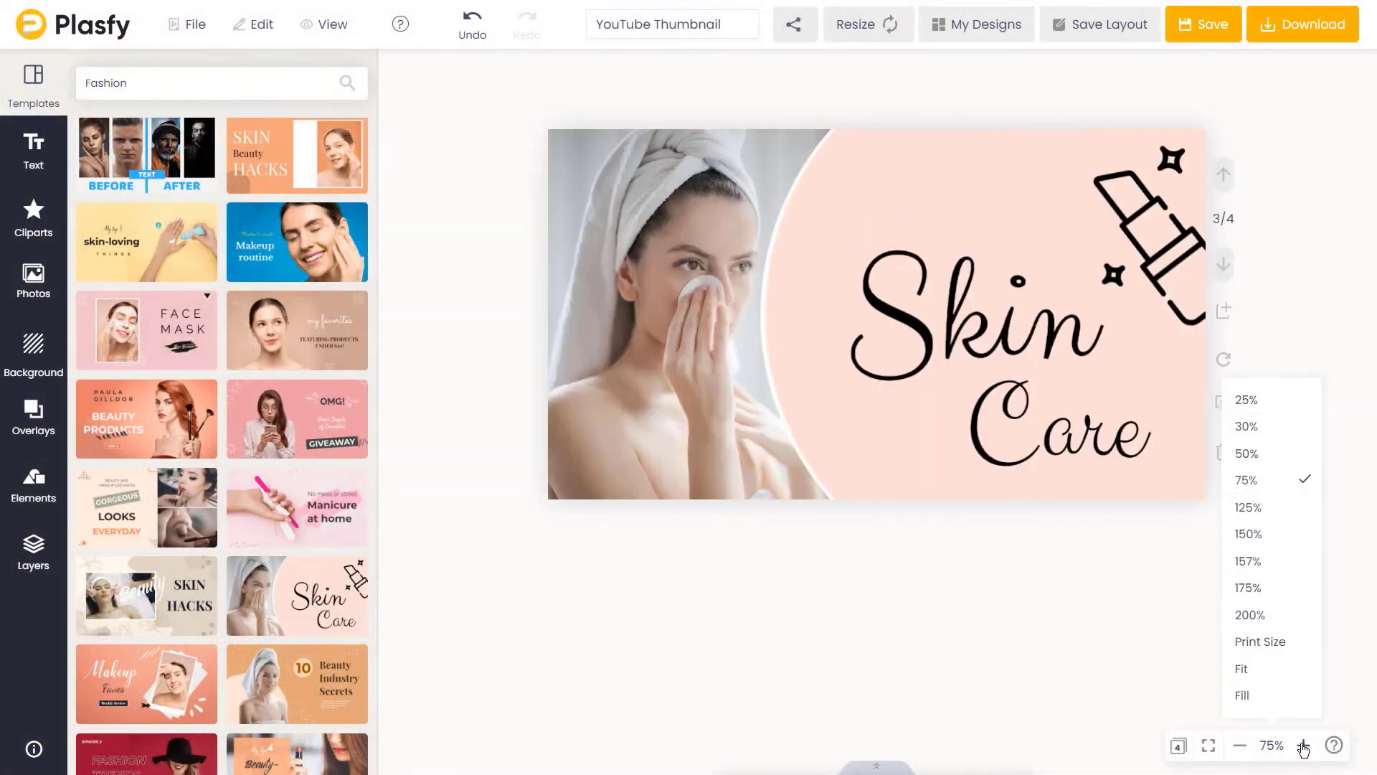
{"action": "left_click", "coordinate": [1303, 745]}
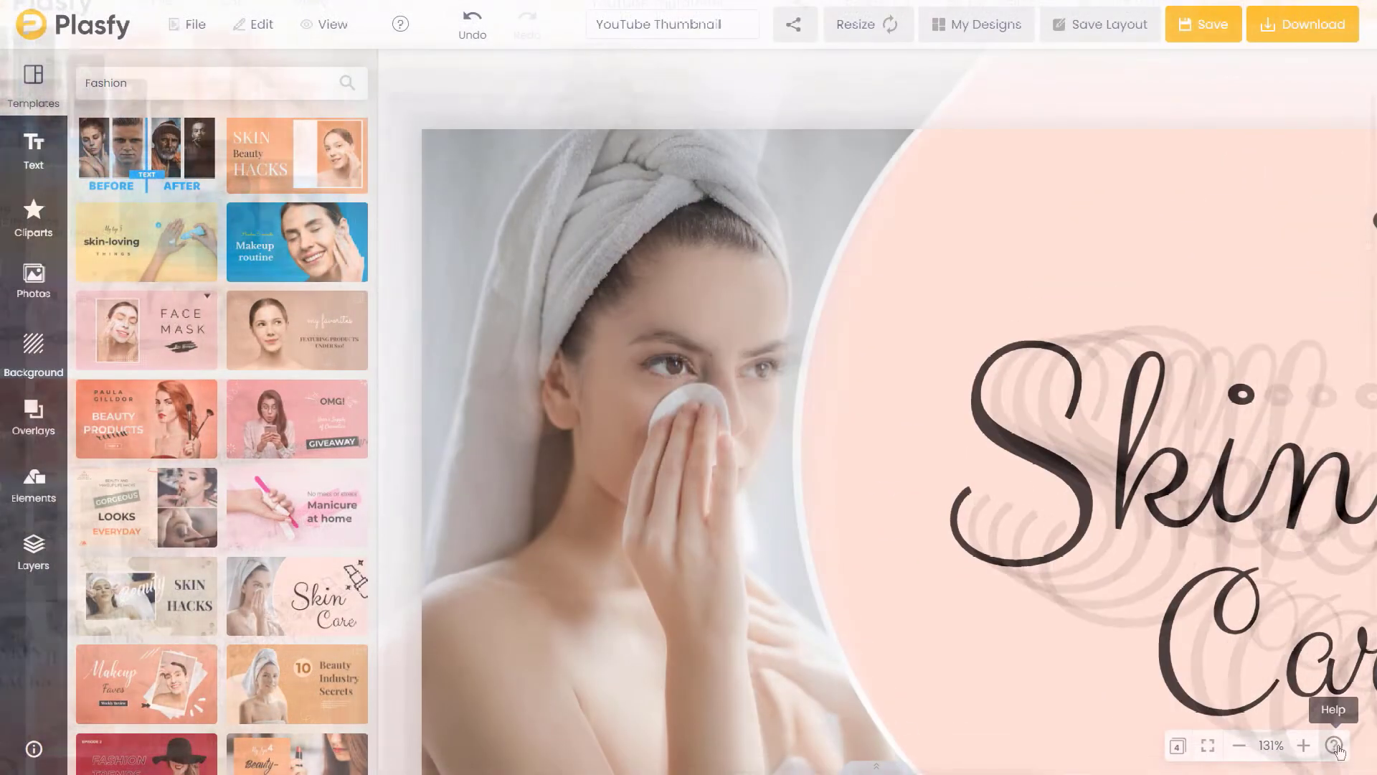
Step: Open the help widget, look through the whole Contact Plasfy Support form, and return to the help overview
{"action": "left_click", "coordinate": [1334, 745]}
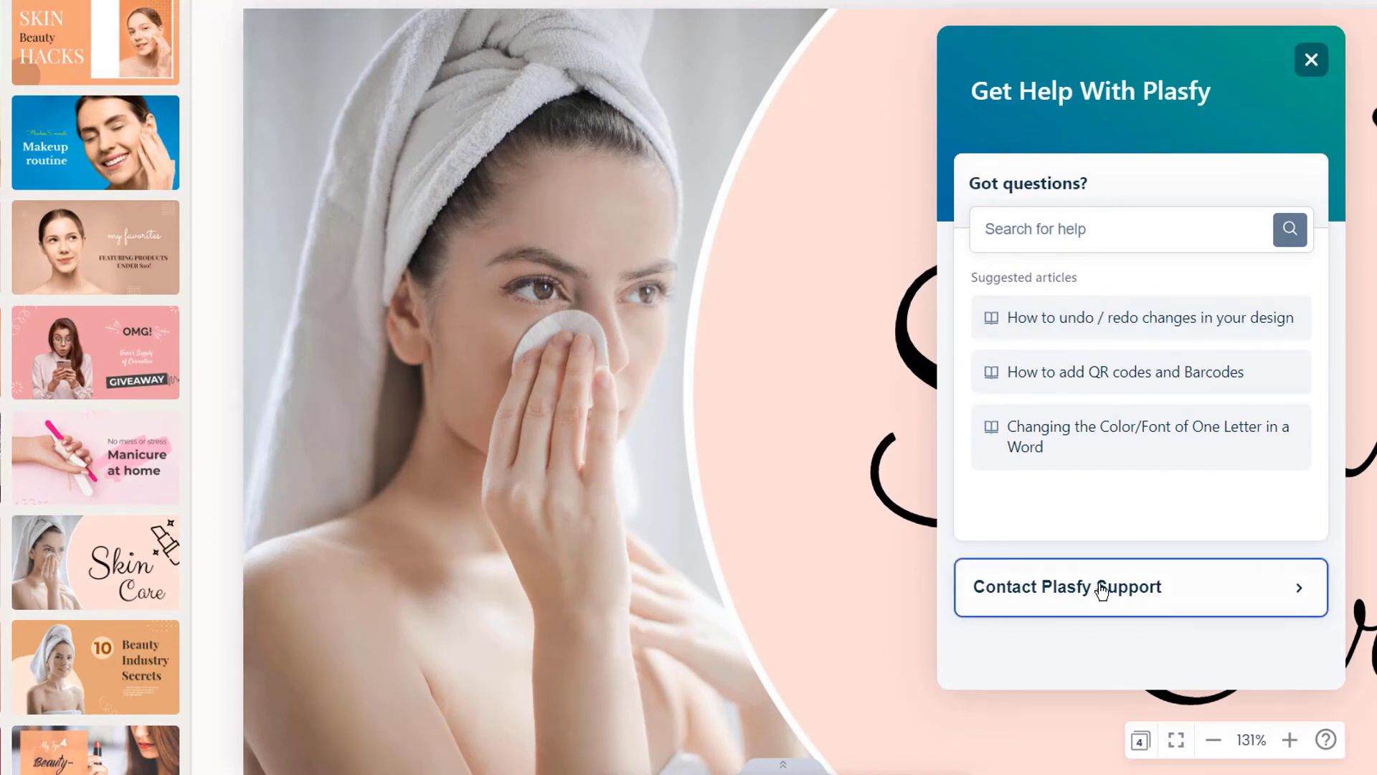
{"action": "left_click", "coordinate": [1103, 588]}
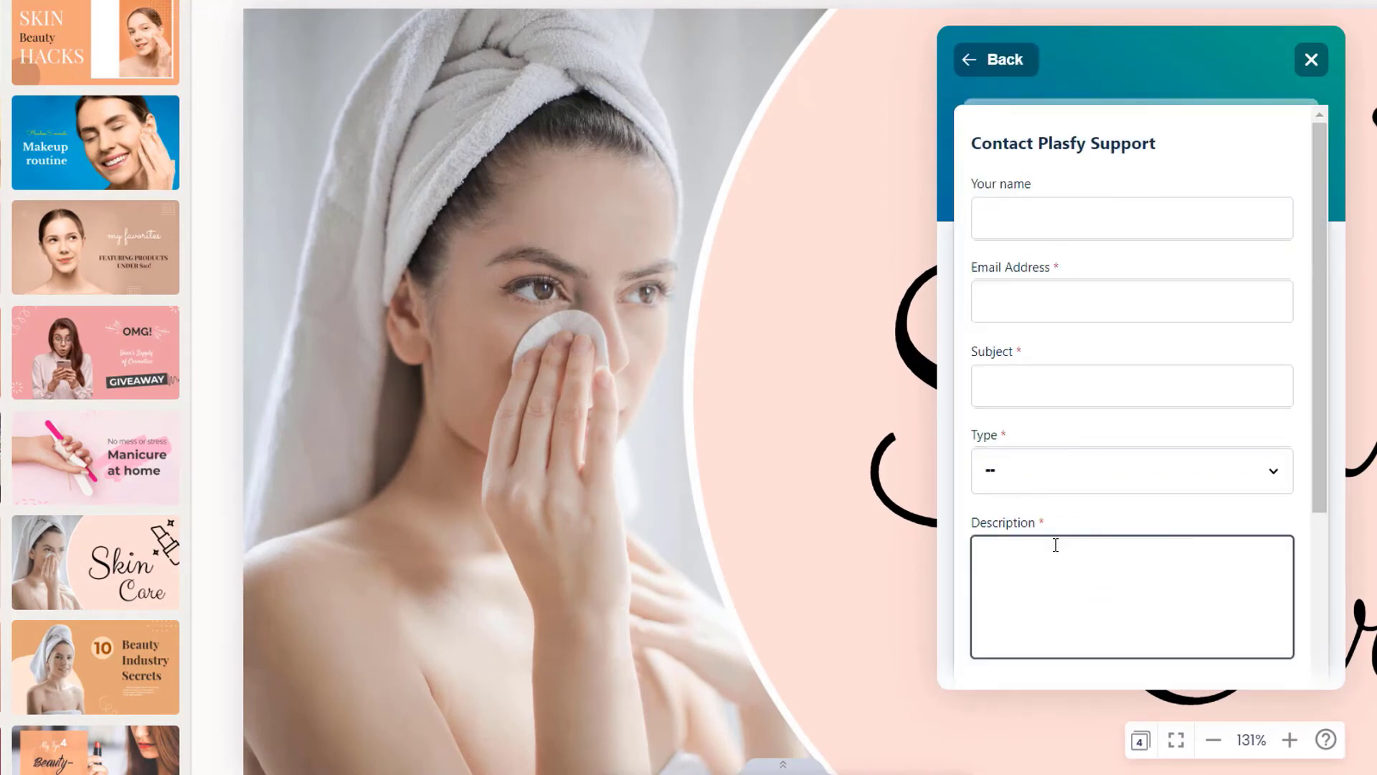
{"action": "scroll", "coordinate": [1058, 541], "scroll_direction": "down", "scroll_amount": 5}
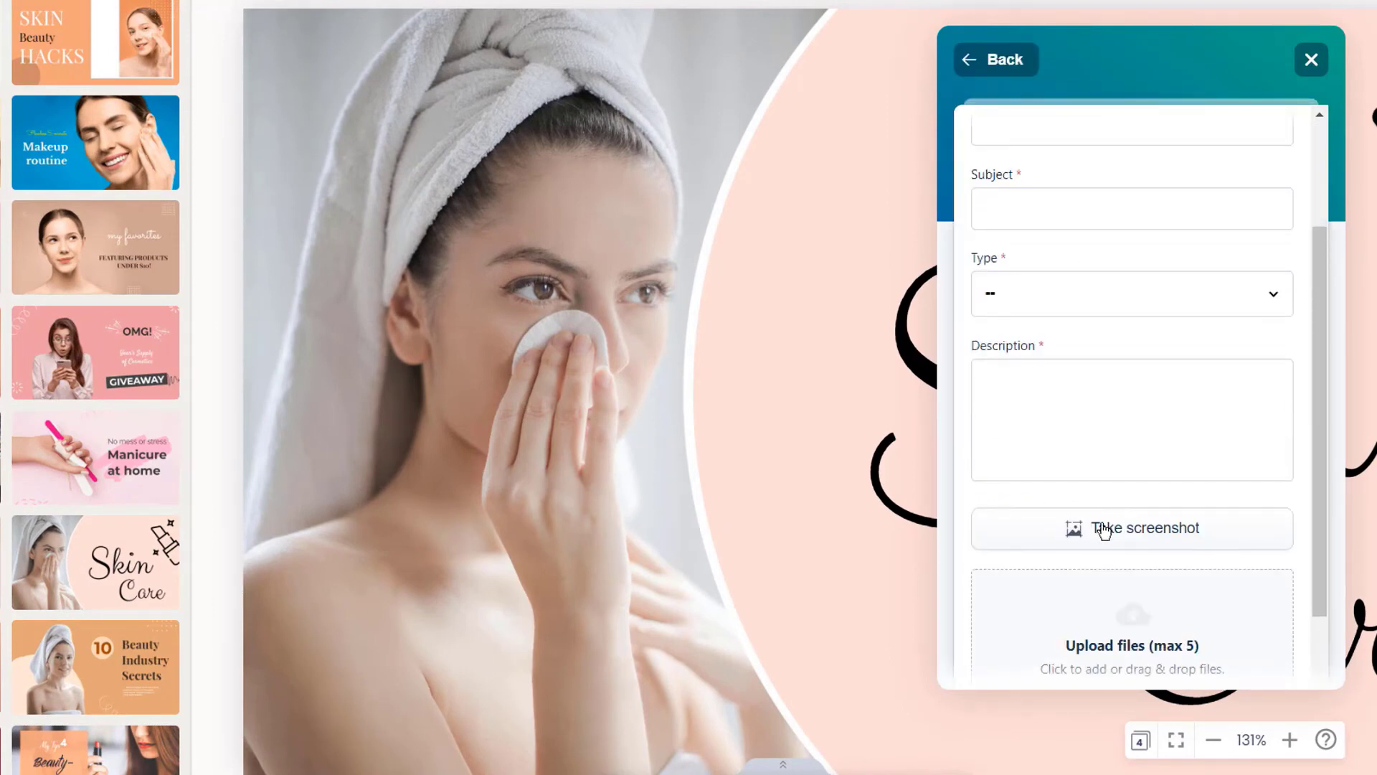
{"action": "left_click", "coordinate": [993, 63]}
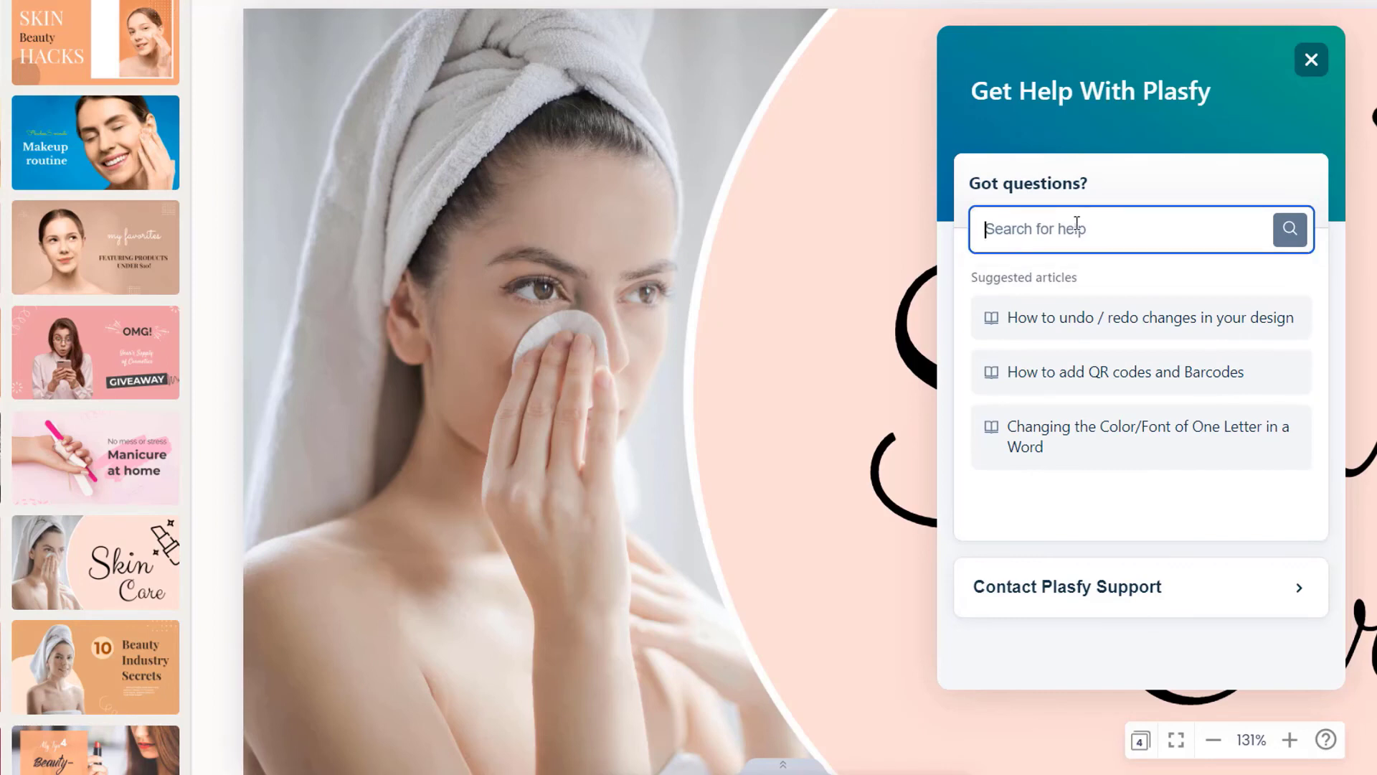
Step: Search the help articles, read the one on setting a gradient background, and leave the article
{"action": "key", "text": "Return"}
{"action": "left_click", "coordinate": [1076, 222]}
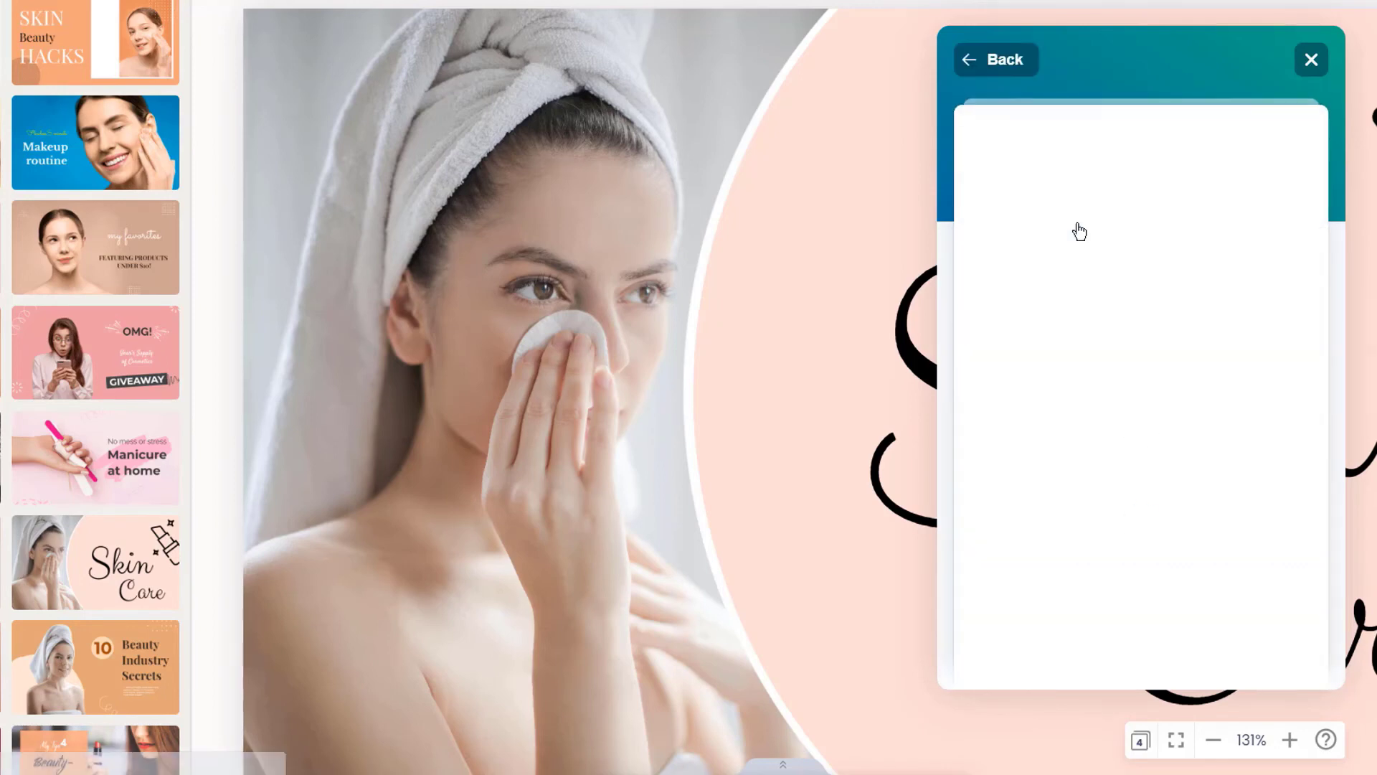
{"action": "scroll", "coordinate": [1156, 150], "scroll_direction": "down", "scroll_amount": 2}
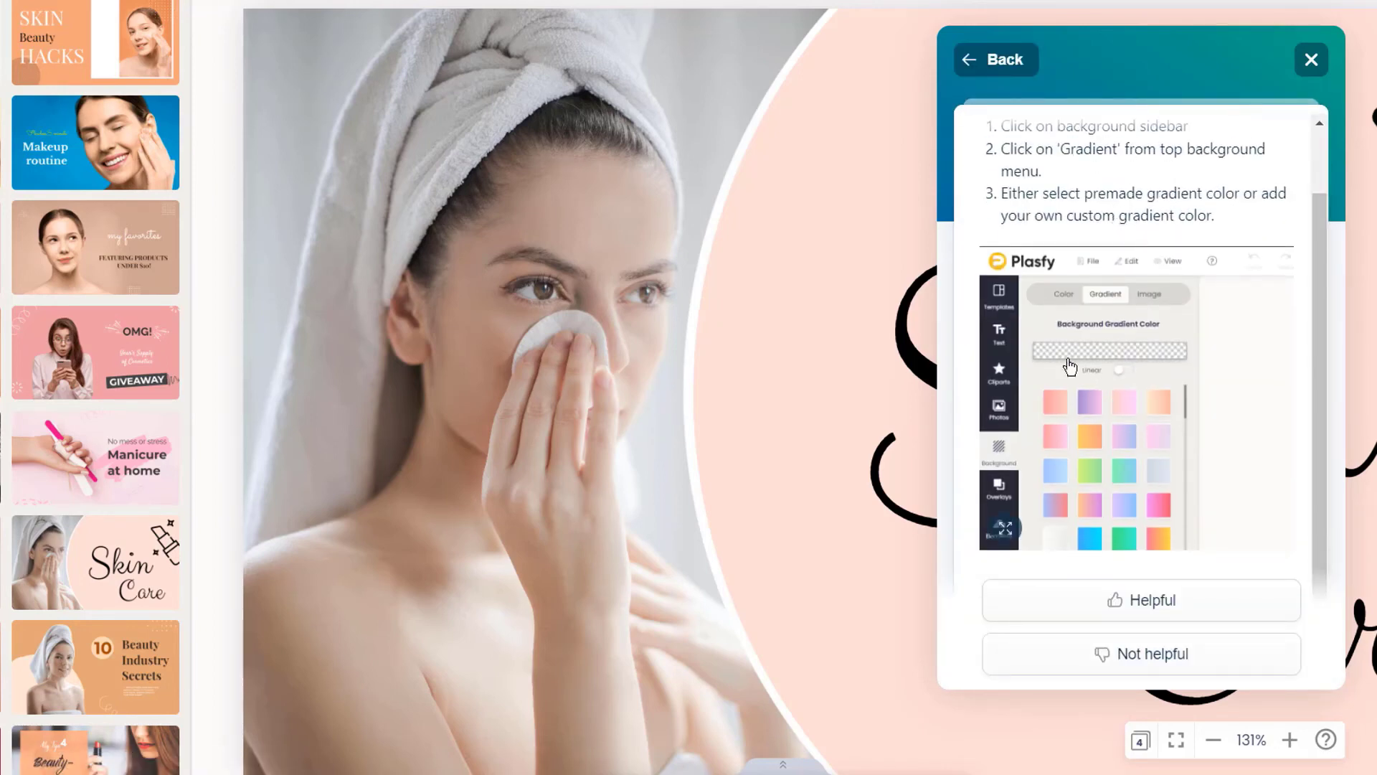
{"action": "scroll", "coordinate": [1140, 323], "scroll_direction": "up", "scroll_amount": 2}
{"action": "left_click", "coordinate": [977, 62]}
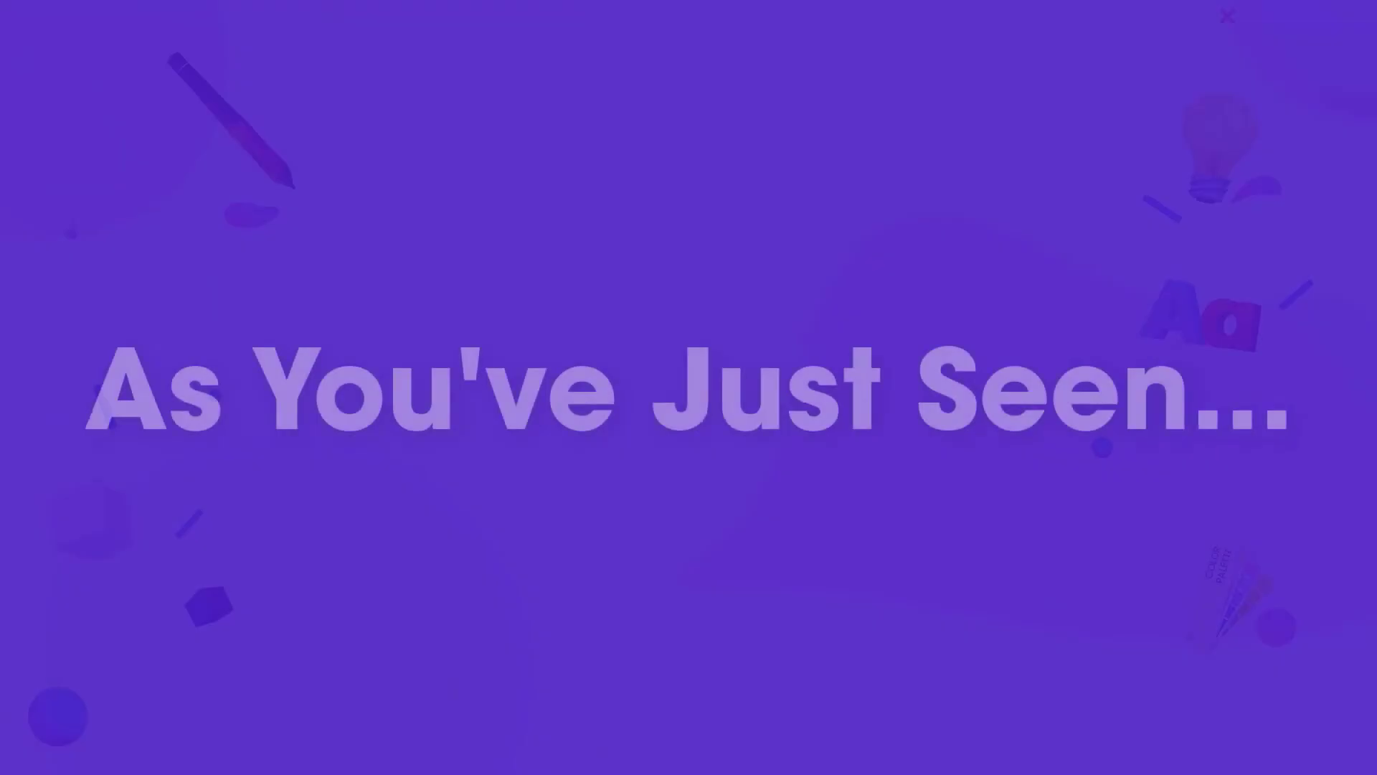